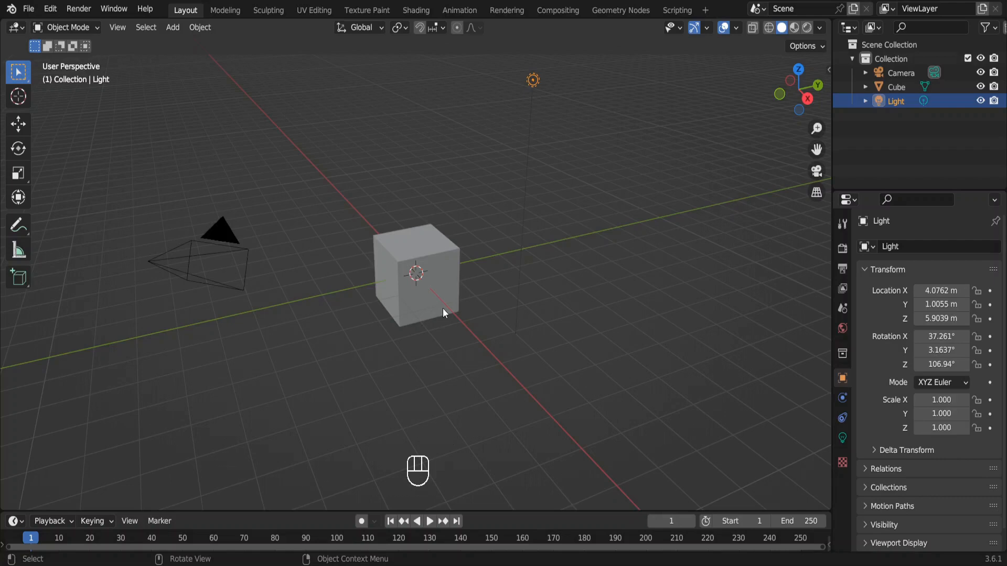
Step: Move the cube's geometry up 1 m along Z in Edit Mode, then return to Object Mode
click(443, 313)
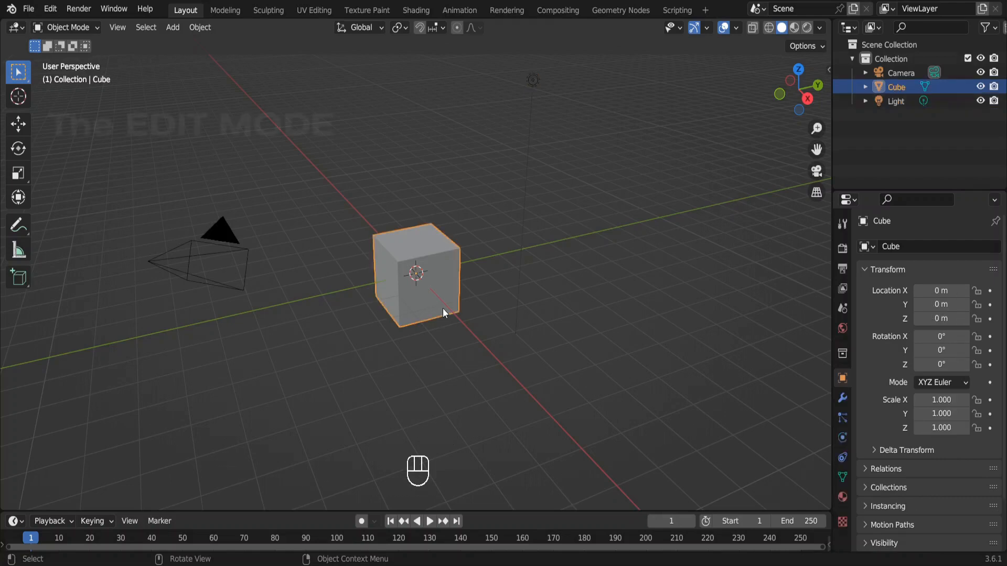
key(Tab)
key(g)
key(z)
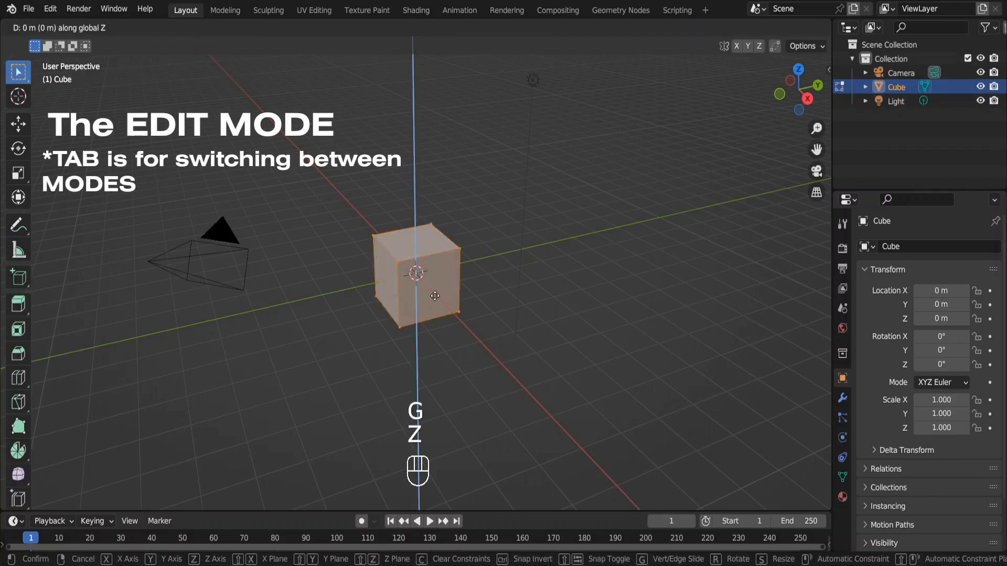
key(1)
key(Return)
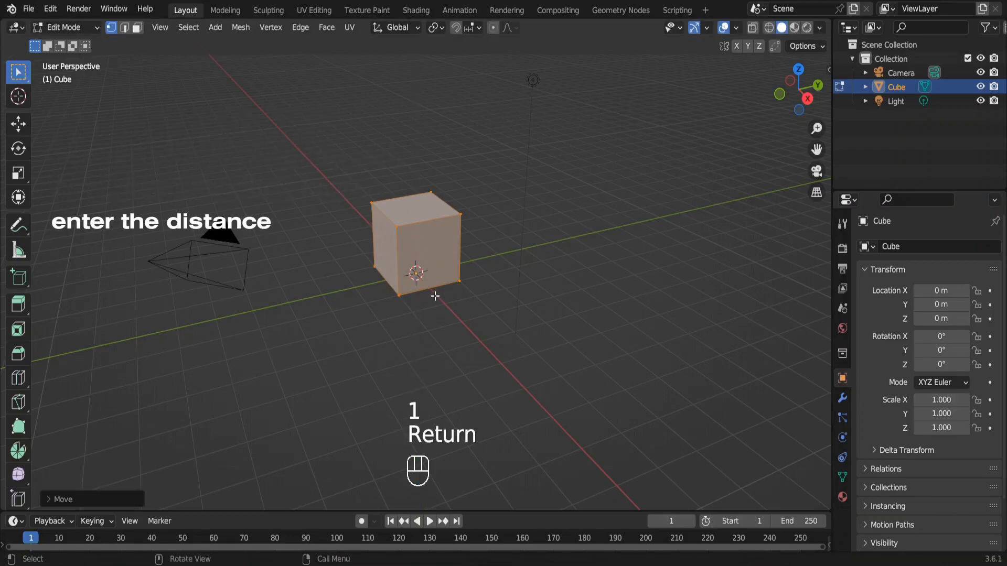
key(Tab)
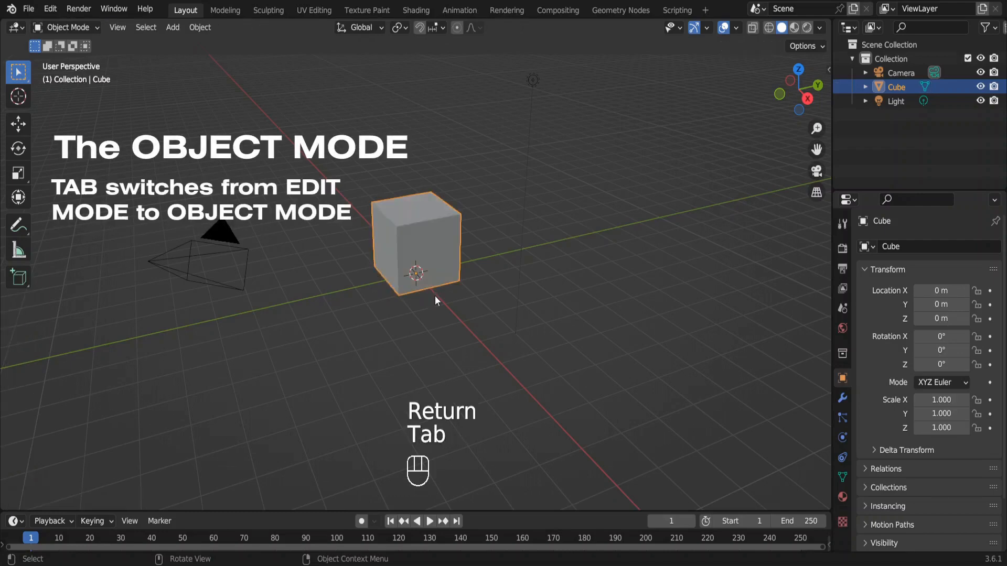
Step: Set the cube's dimensions to X 5 m, Y 6 m and Z 3.3 m
key(n)
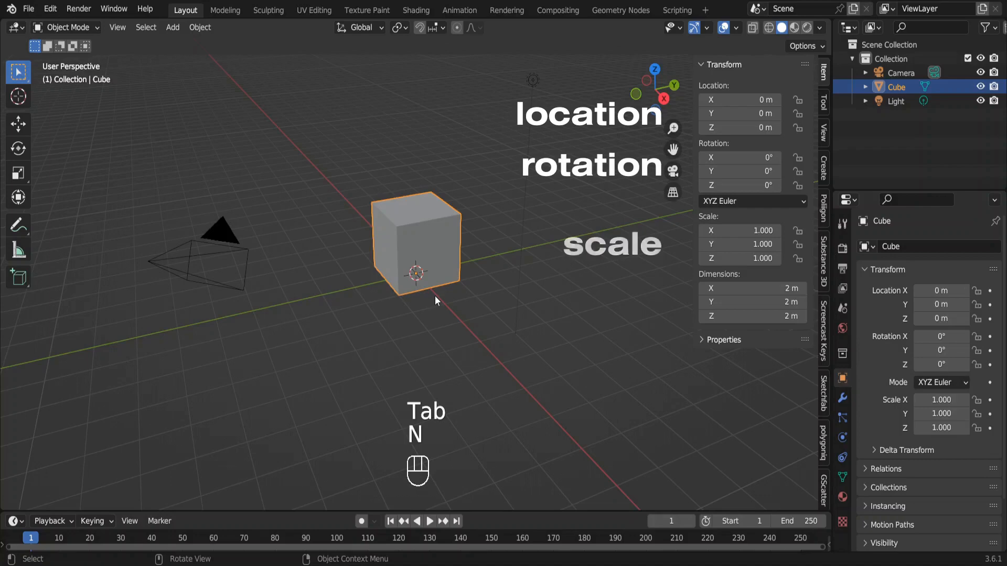
click(755, 312)
text(3)
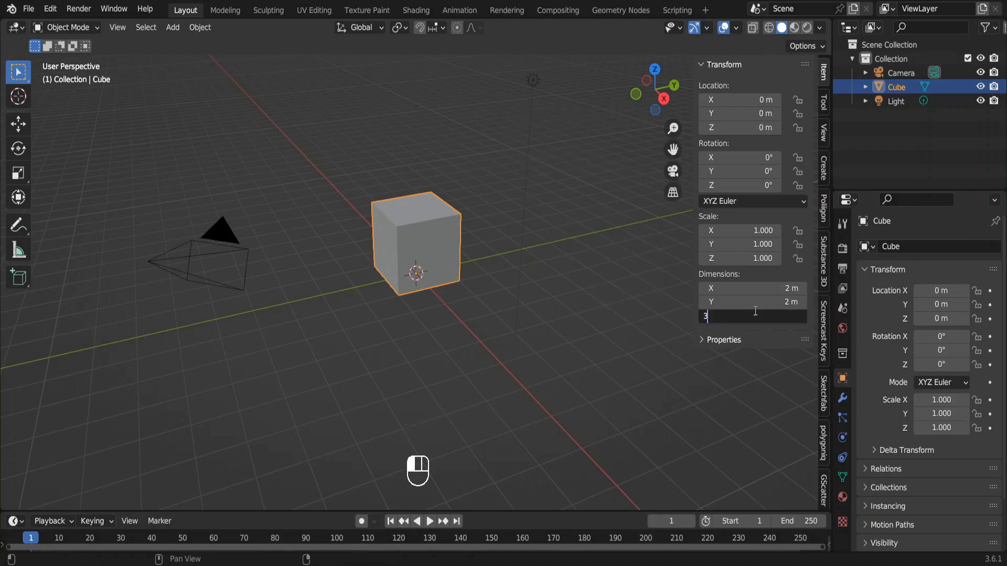
text(.3)
key(Return)
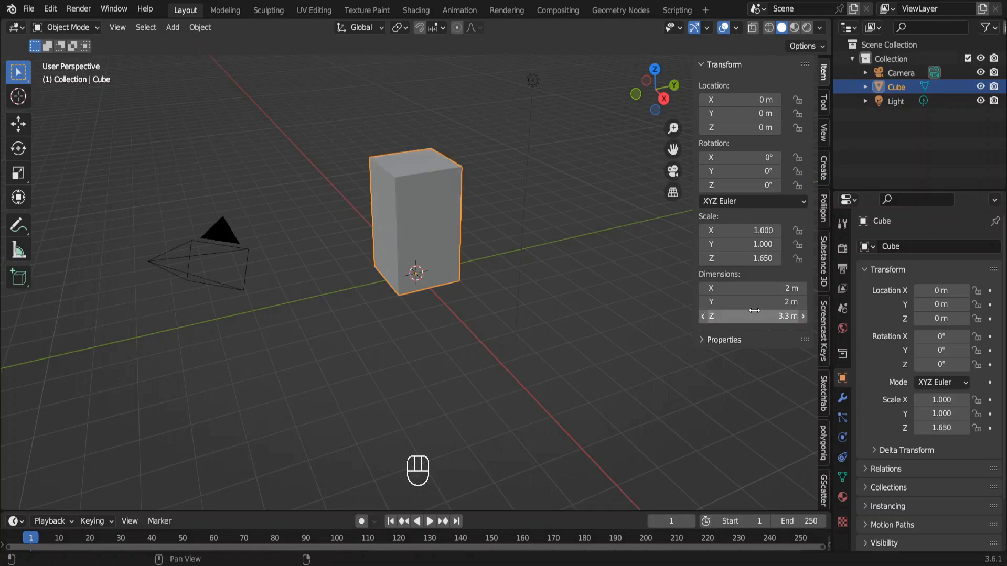
click(758, 304)
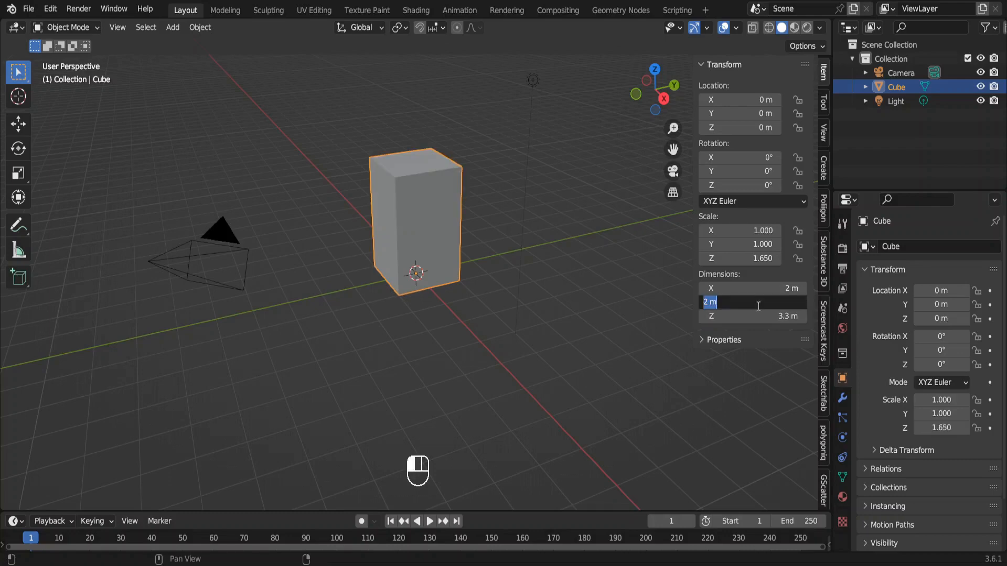
text(6)
key(Return)
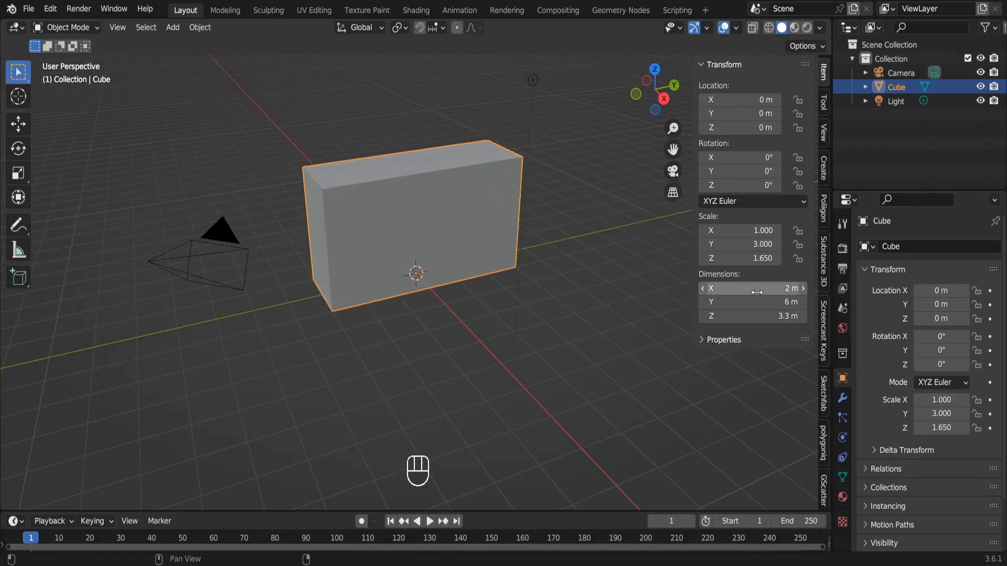
click(758, 289)
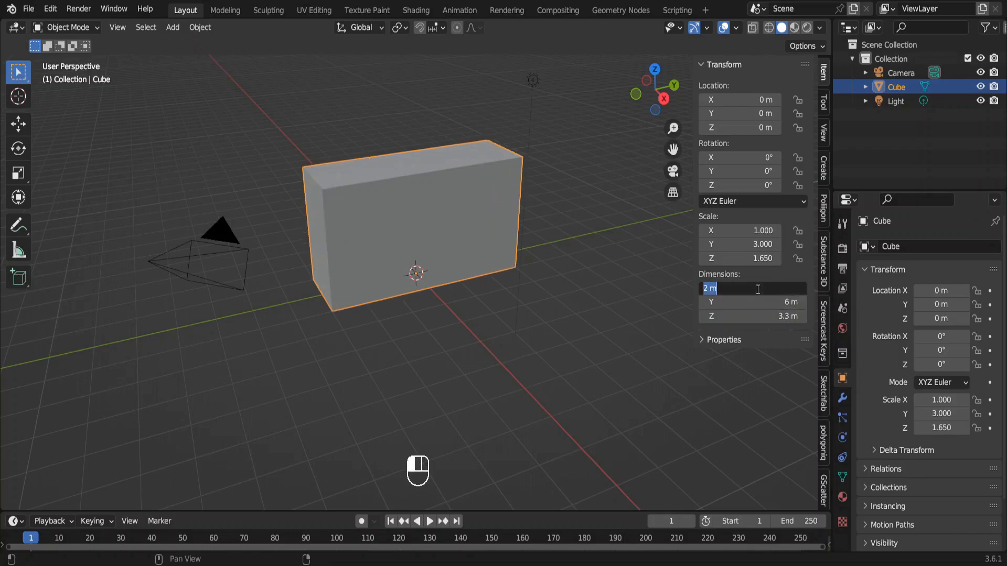
text(5)
key(Return)
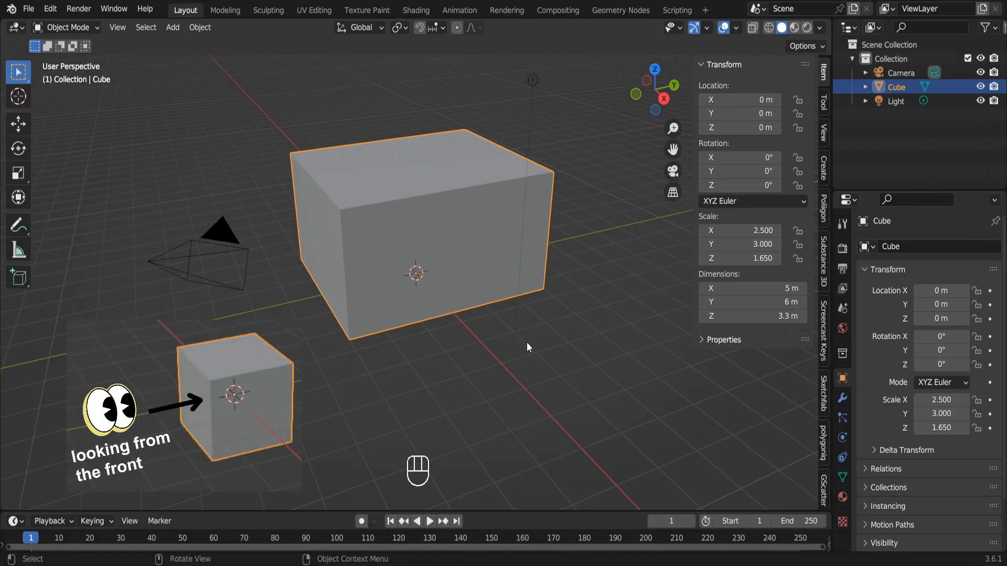
Step: Frame the box in the front orthographic view and align the camera to that view
key(KP_1)
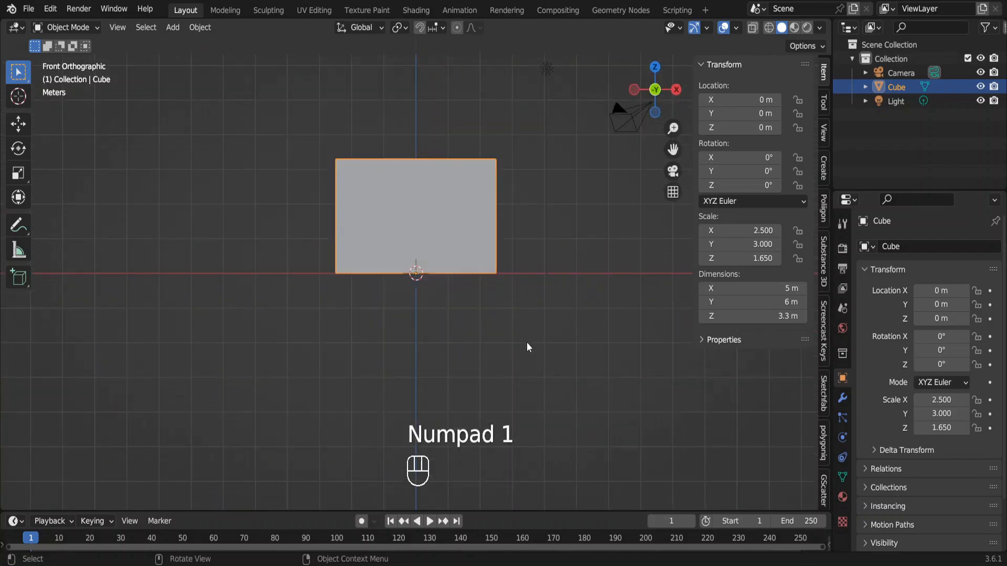
key(KP_Decimal)
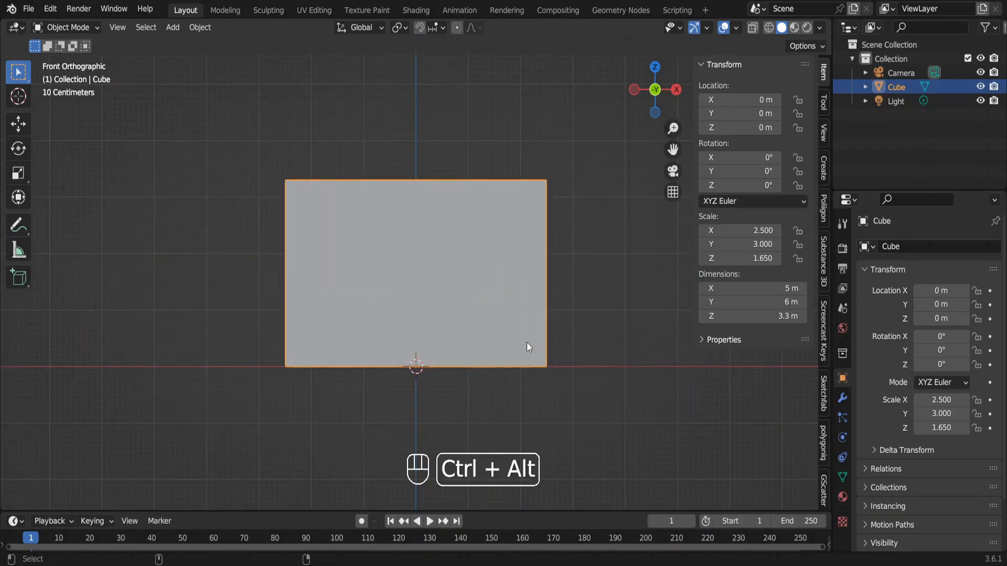
key(ctrl+alt+KP_0)
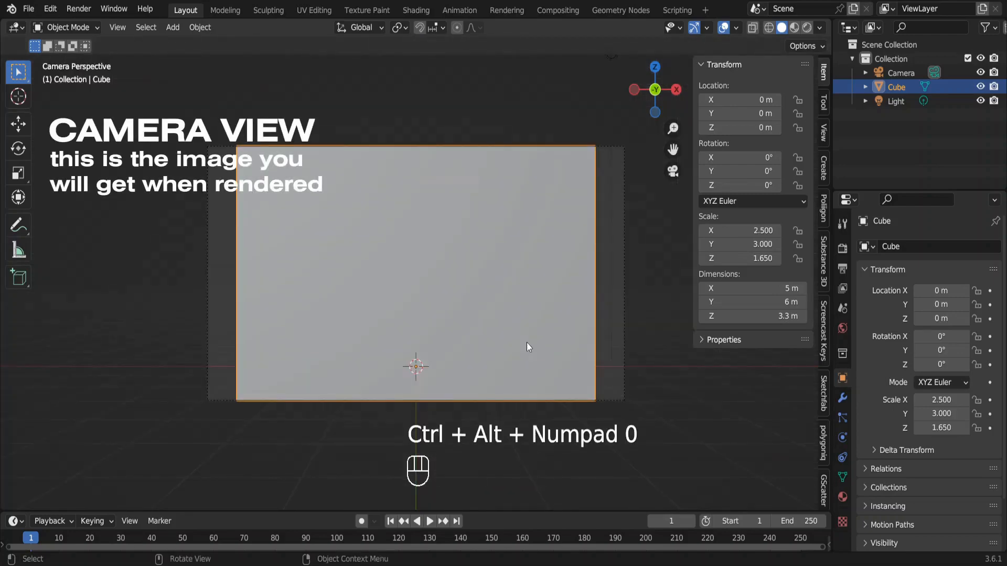
Step: Move the camera inside the box to about -2.91 m on Y and set its Z location to 1.2 m
click(622, 324)
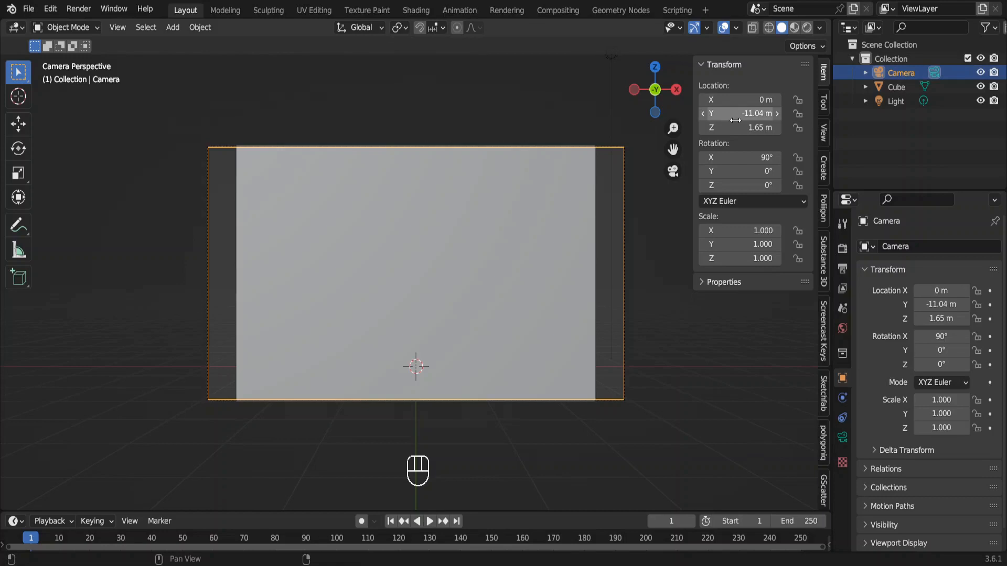
drag(735, 120, 945, 120)
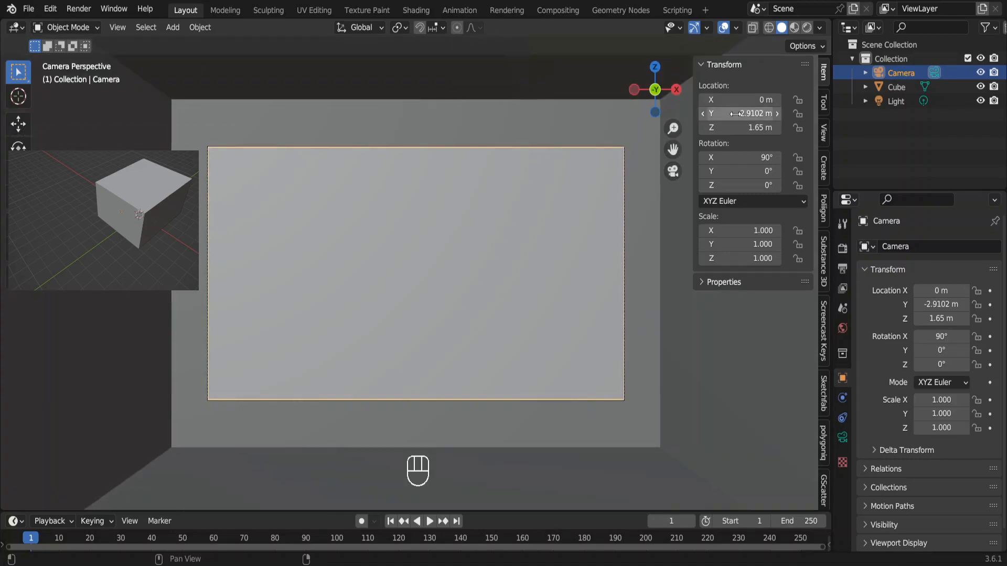
click(736, 127)
text(1)
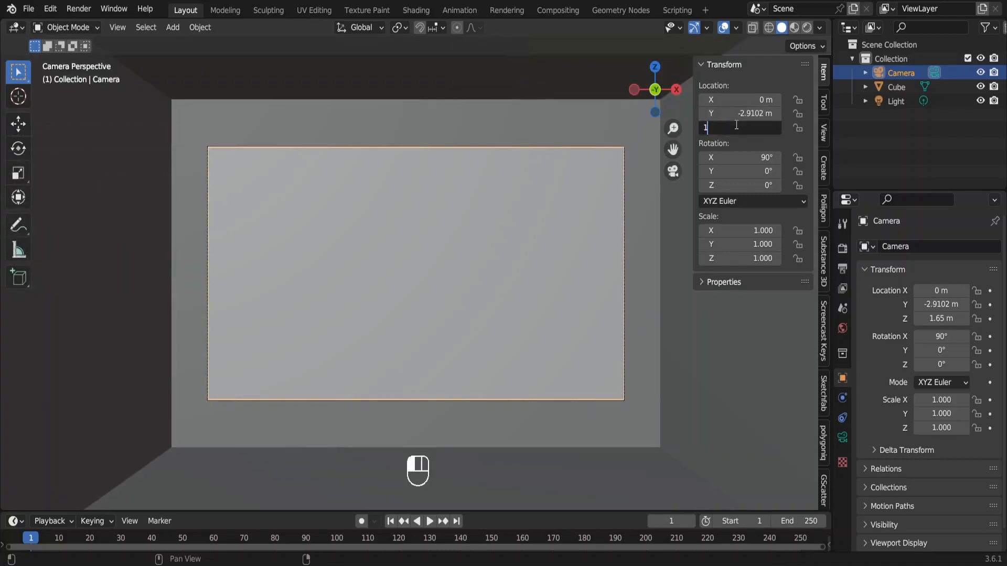
text(.2)
key(Return)
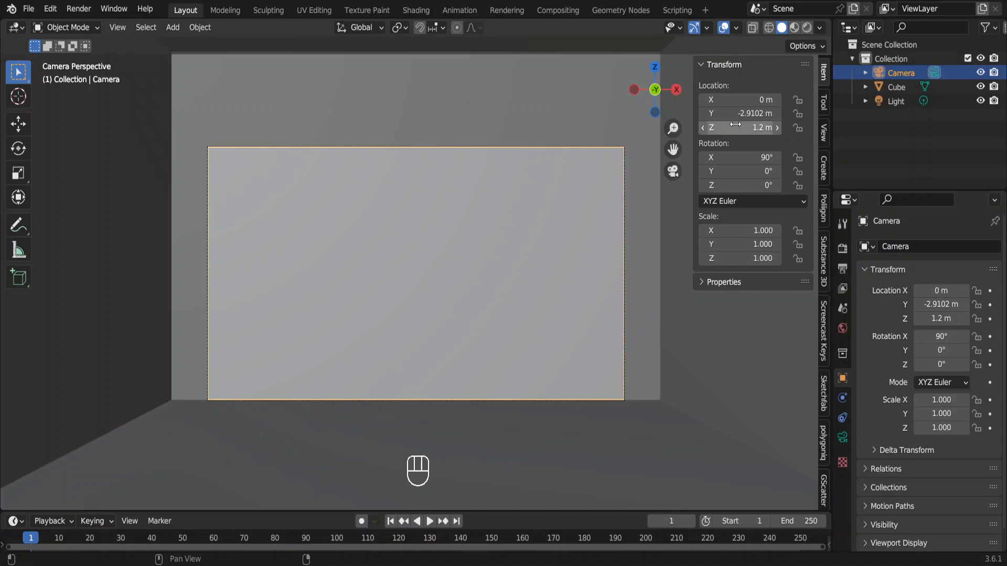
Step: Set the camera's focal length to 25 mm
click(843, 438)
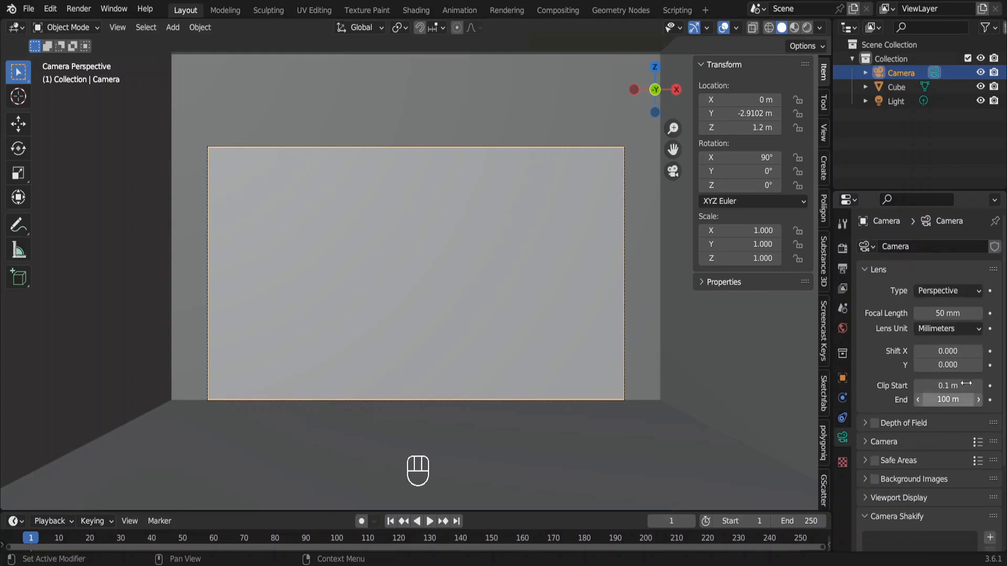
click(954, 314)
text(25)
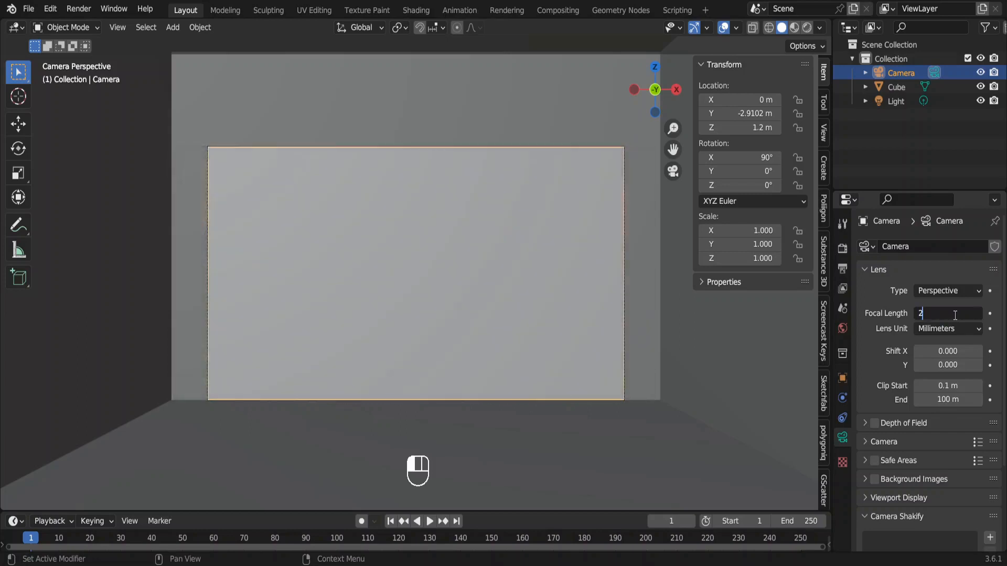
key(Return)
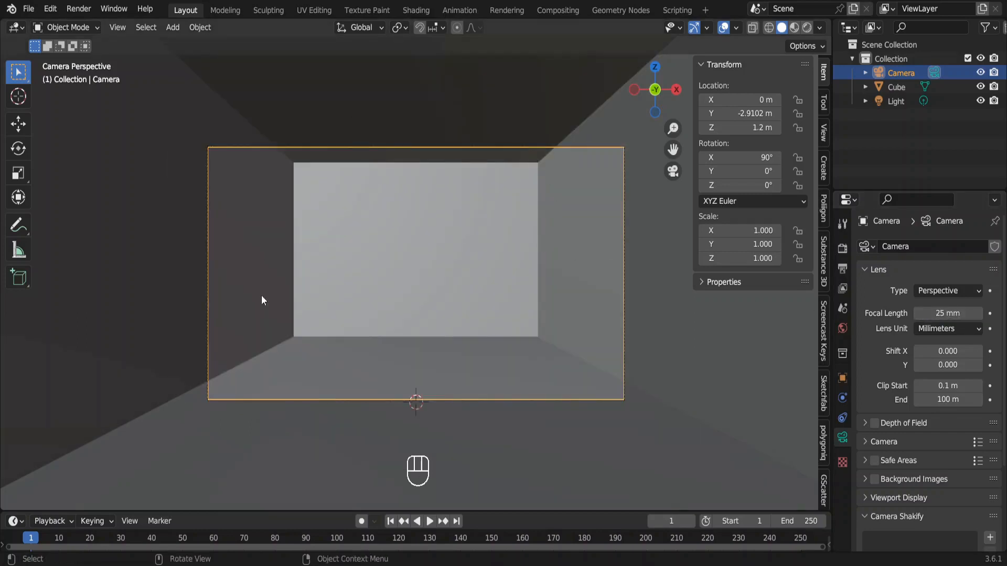
Step: Add four evenly spaced loop cuts across the room's width, running along the floor, ceiling and back wall, without sliding them
click(386, 374)
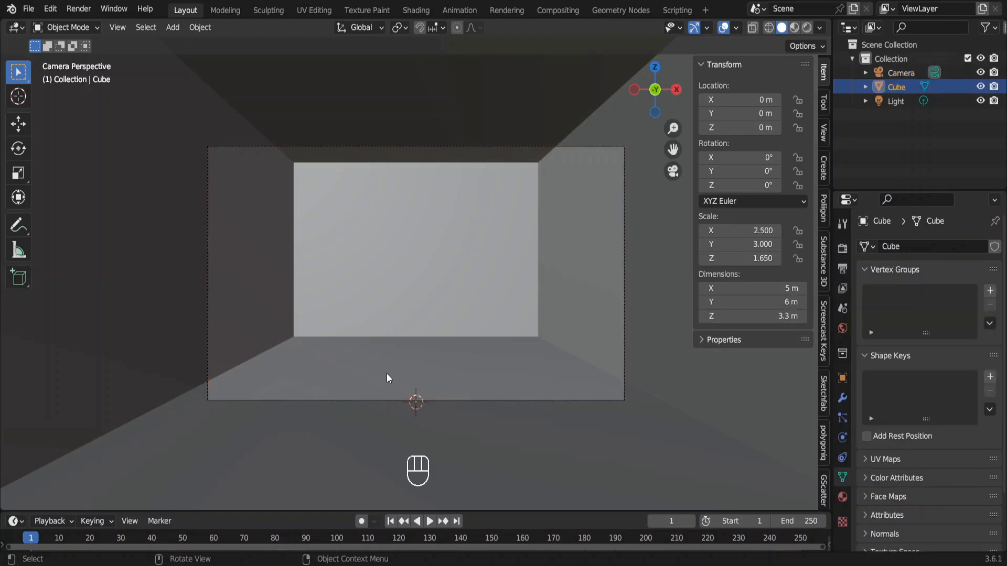
key(Tab)
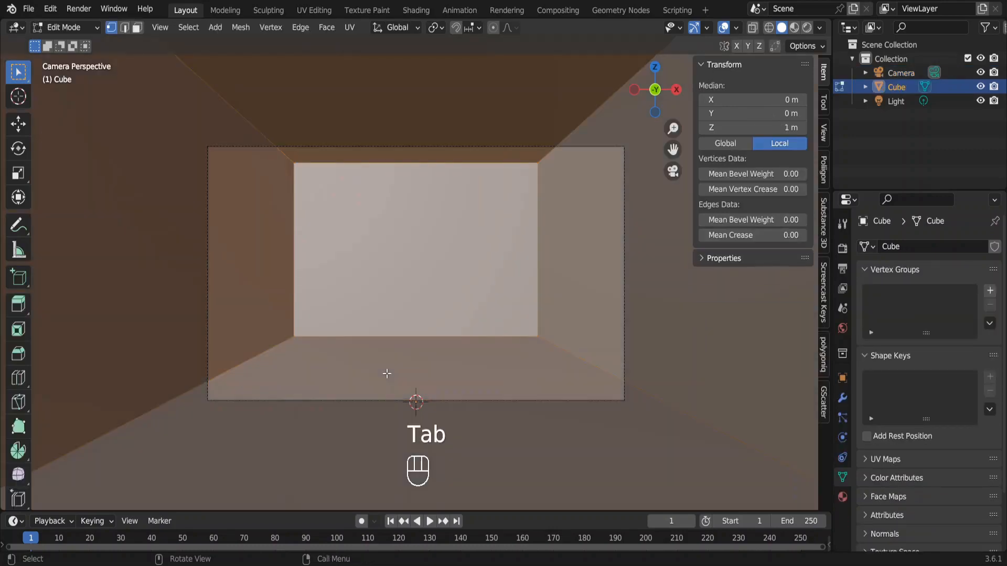
key(ctrl+r)
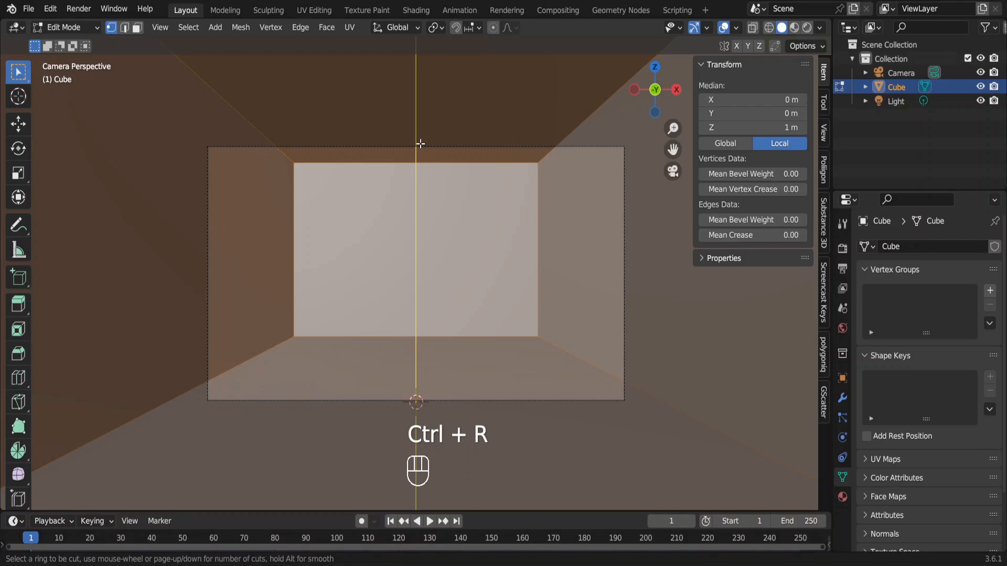
scroll(421, 143, up, 2)
scroll(420, 143, up, 1)
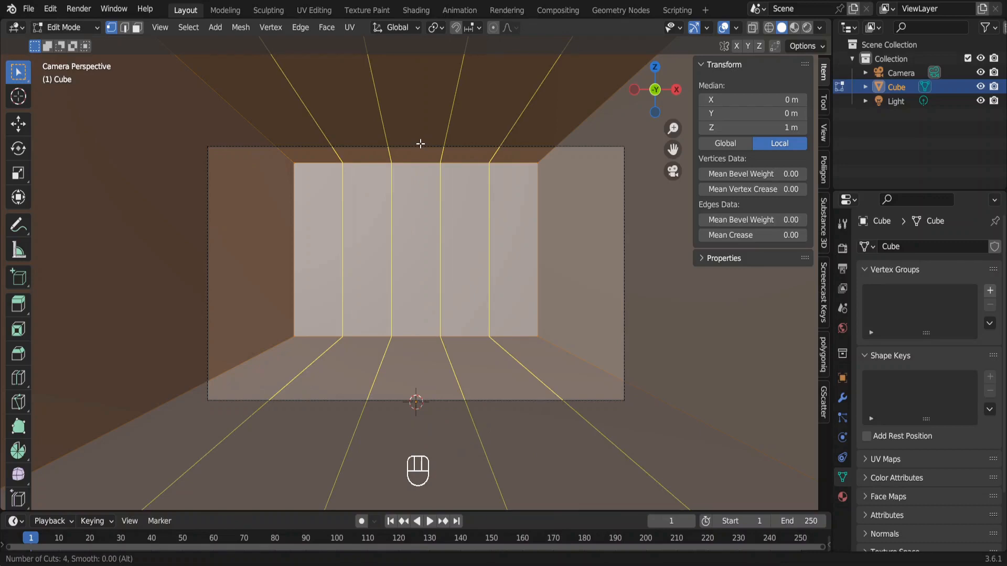
click(420, 144)
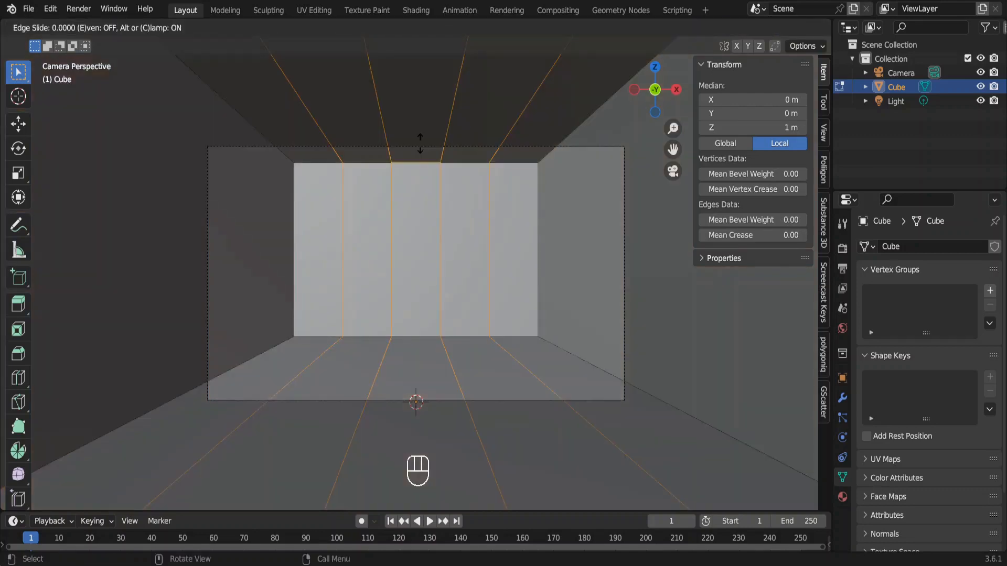
key(Escape)
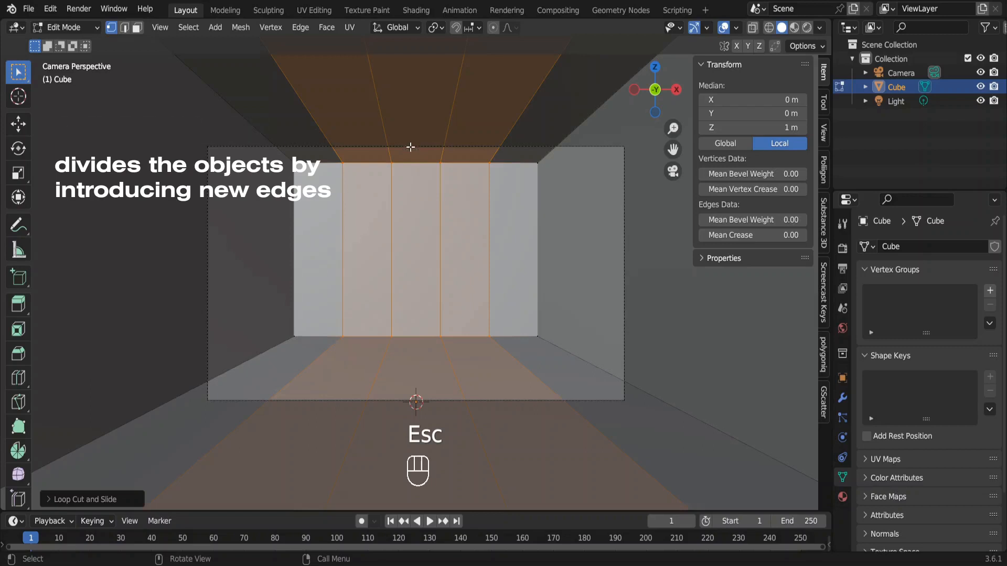
Step: Add 12 evenly spaced loop cuts along the room's depth, without sliding them
key(ctrl+r)
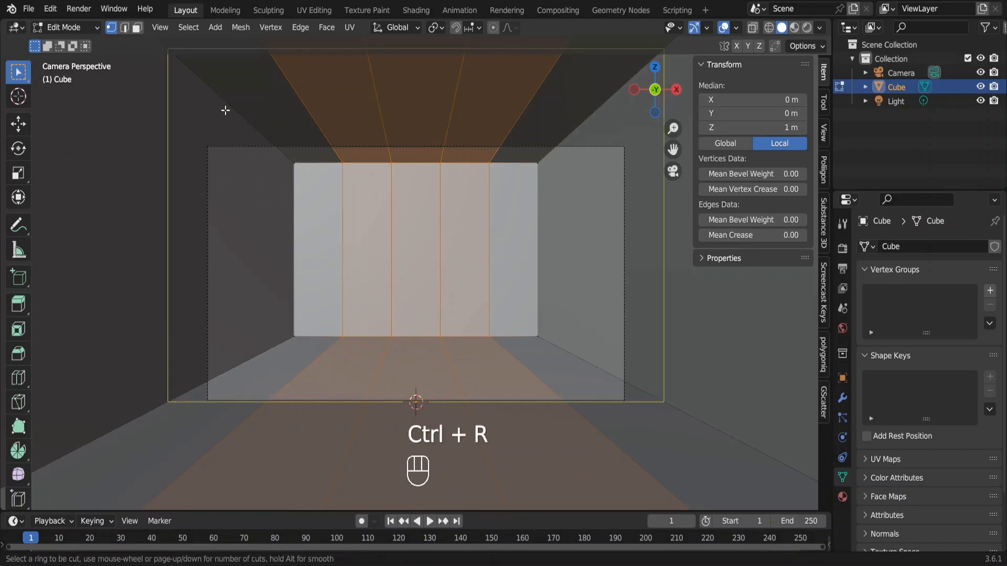
scroll(225, 110, up, 2)
scroll(225, 110, up, 7)
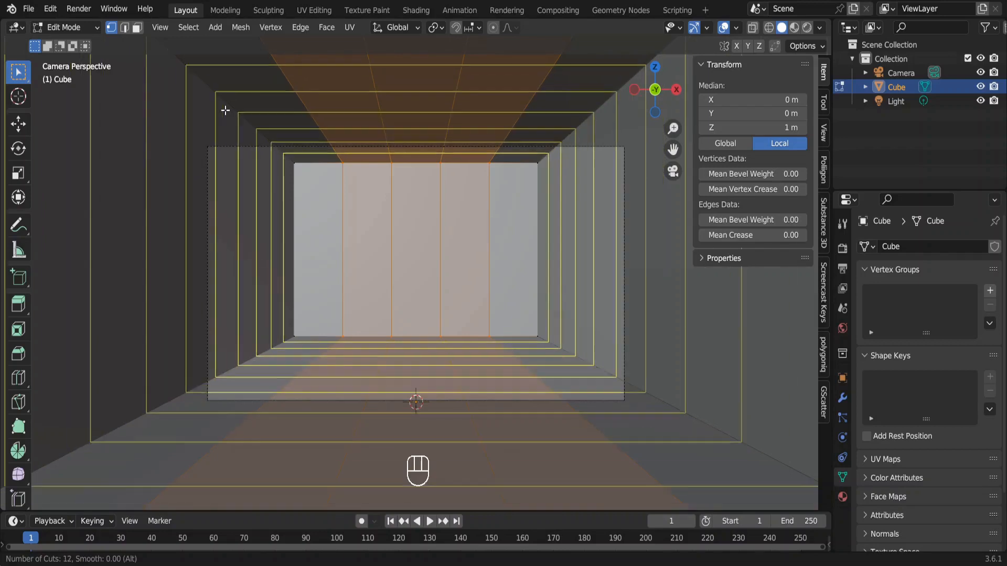
click(226, 110)
key(Escape)
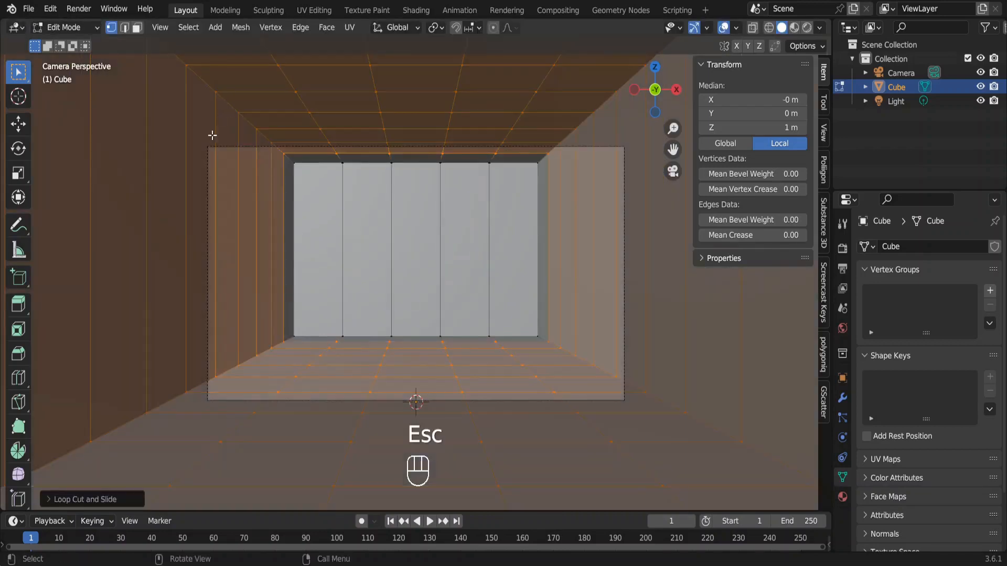
Step: Set the number of cuts in the depth-wise loop cut to 11
click(48, 503)
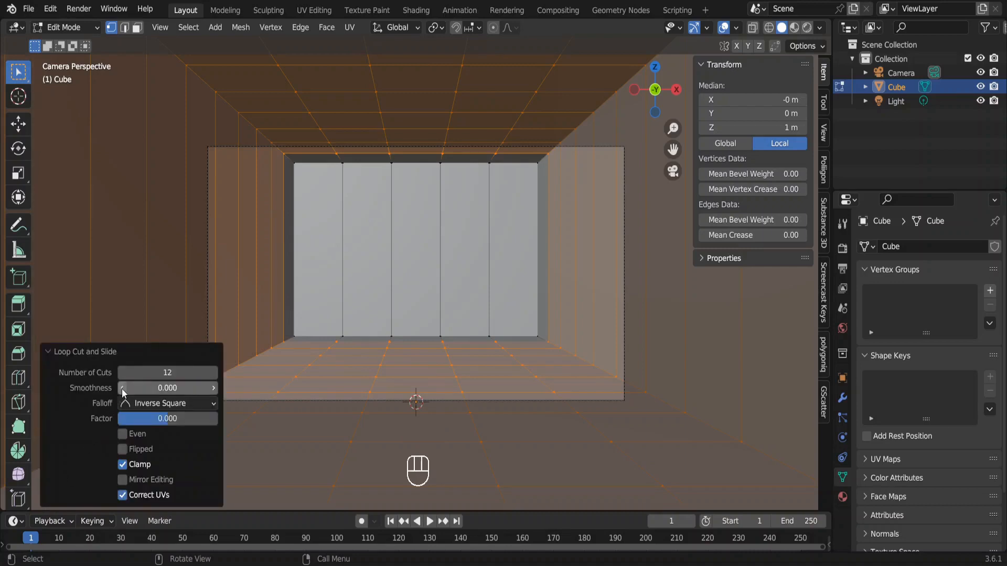
click(144, 367)
text(11)
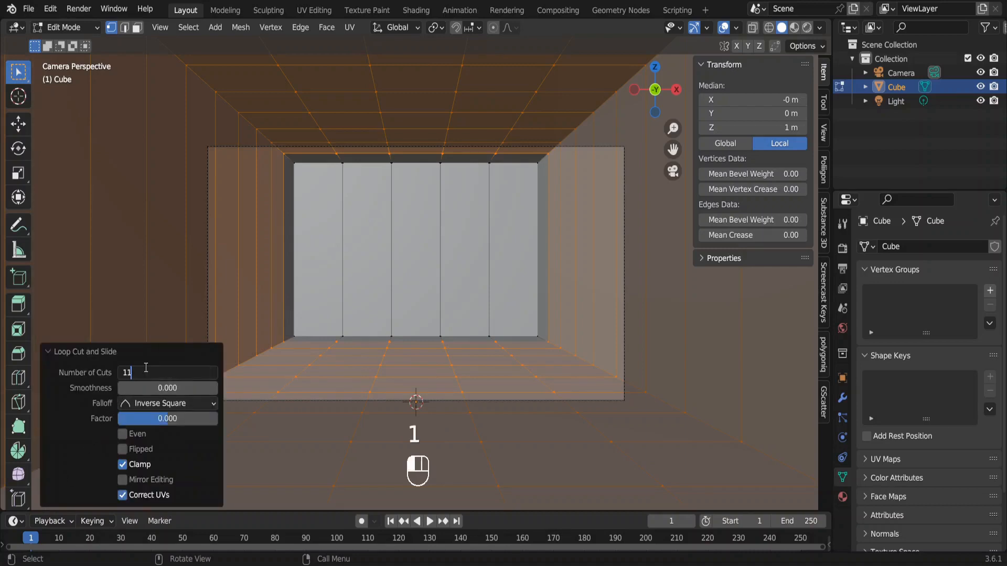
key(Return)
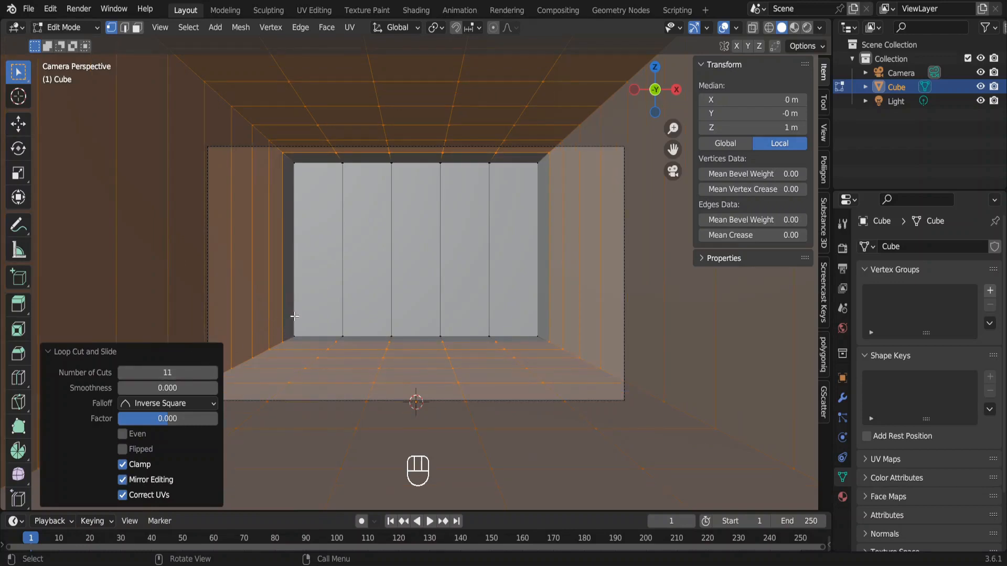
Step: Extrude the four leftmost back-wall faces outward by 0.5 m and delete the extruded end faces to leave an opening
key(3)
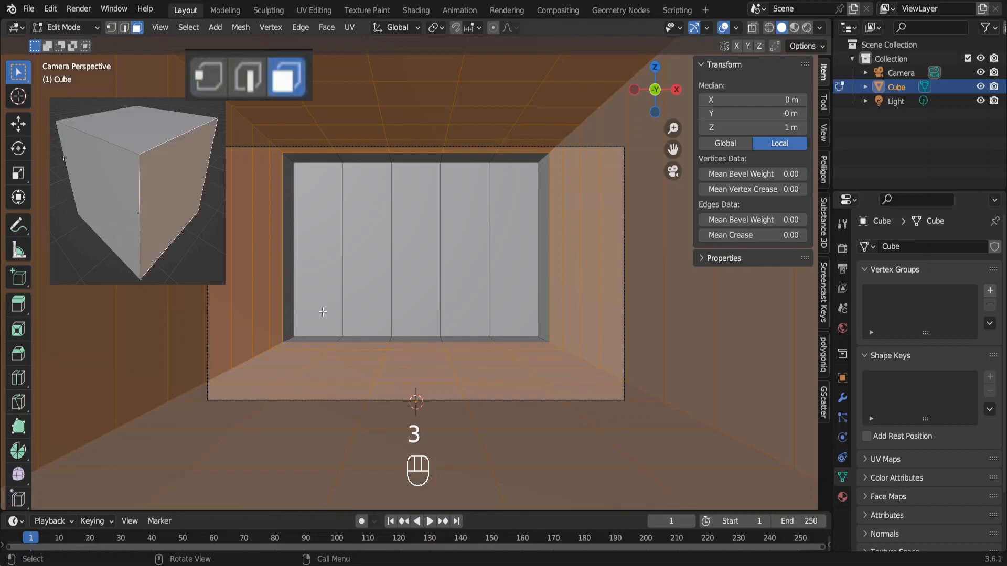
click(323, 279)
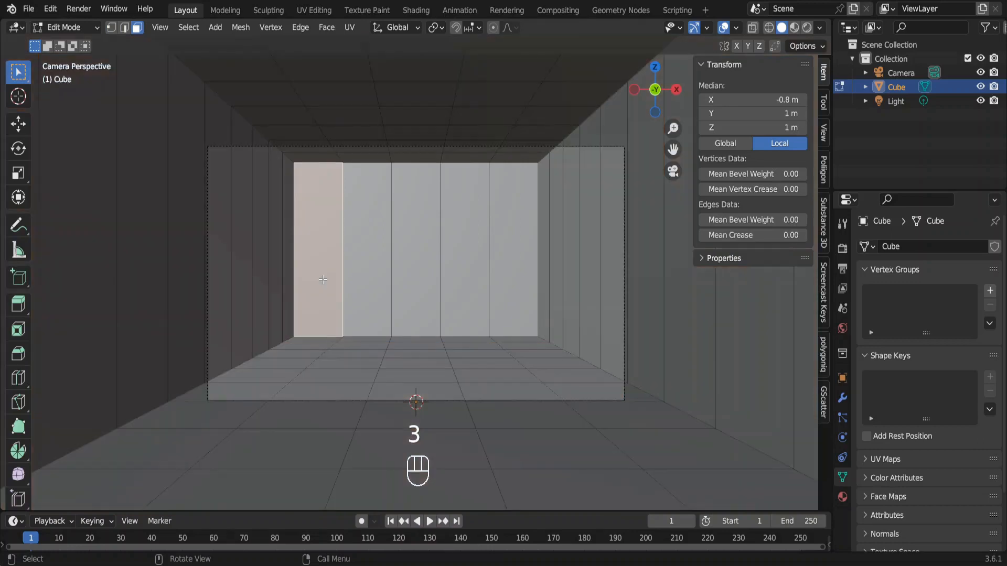
shift+click(366, 267)
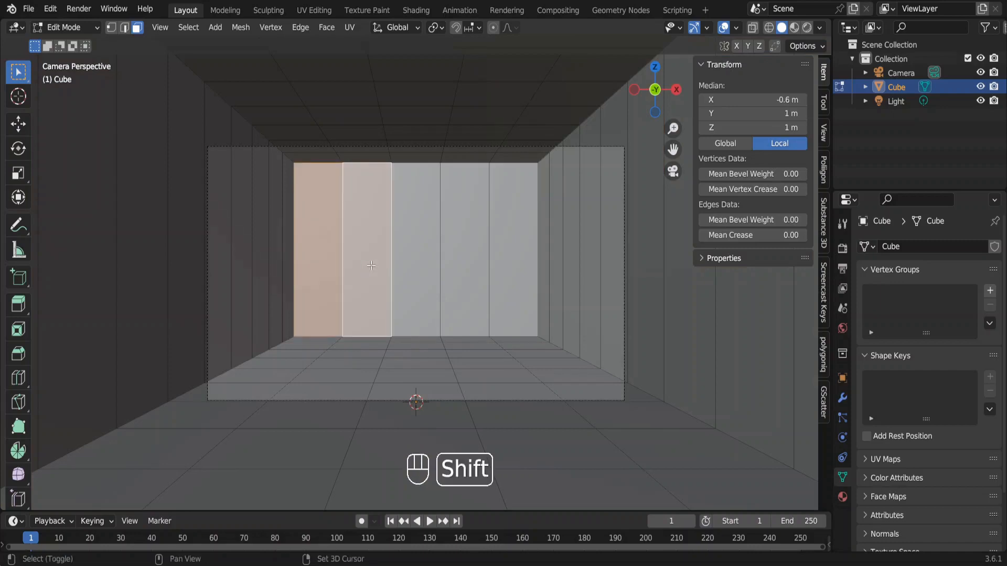
shift+click(420, 256)
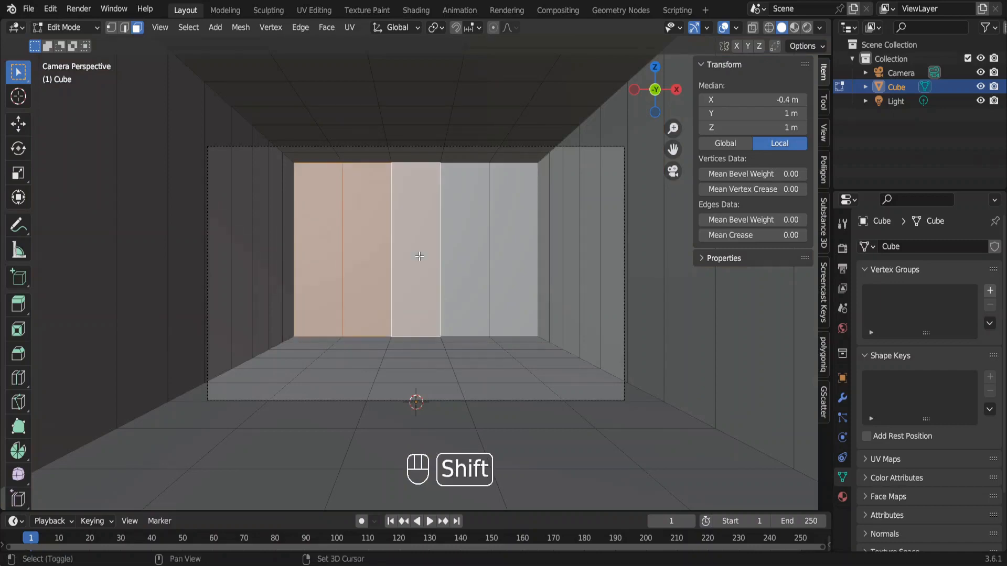
shift+click(464, 255)
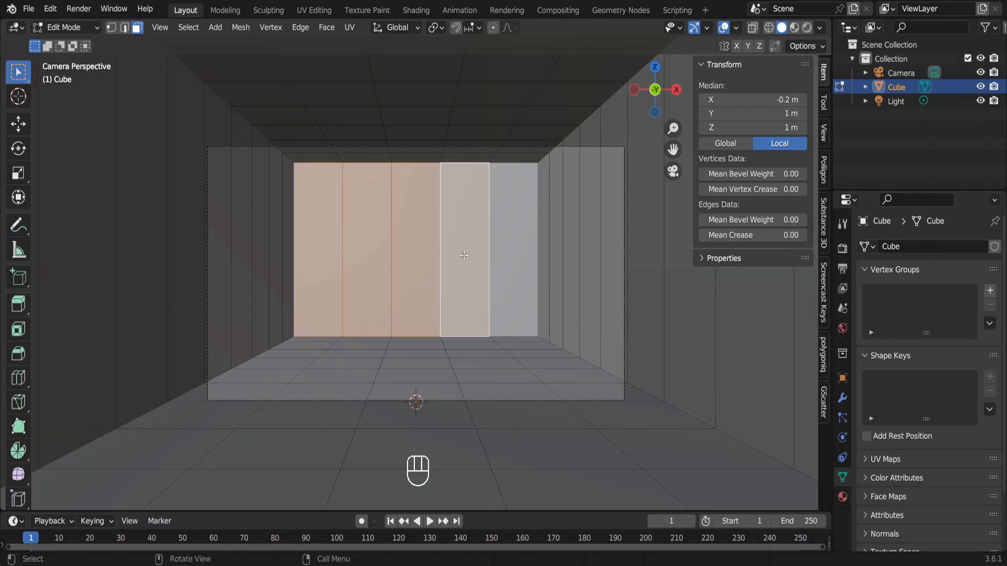
text(e)
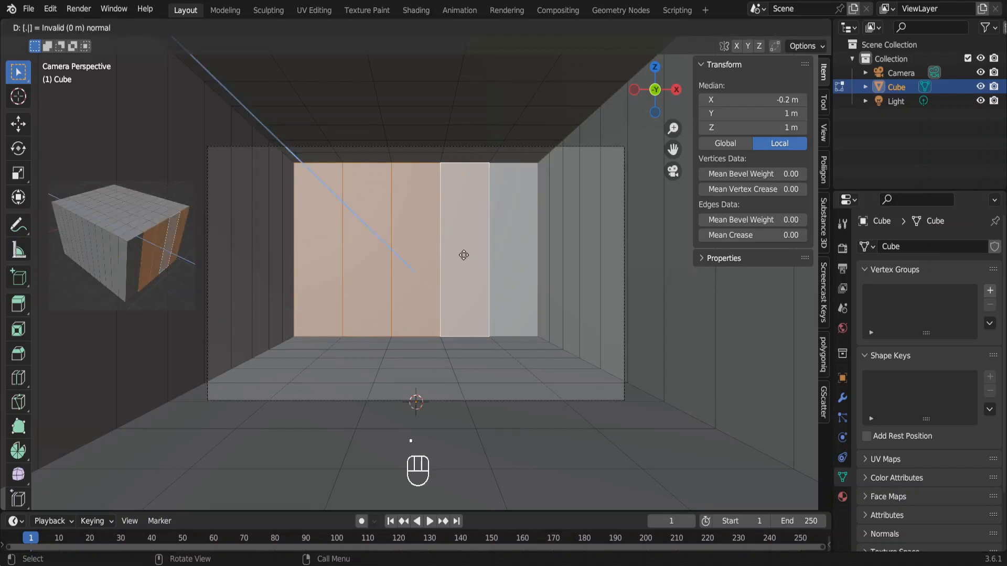
text(.5)
key(Return)
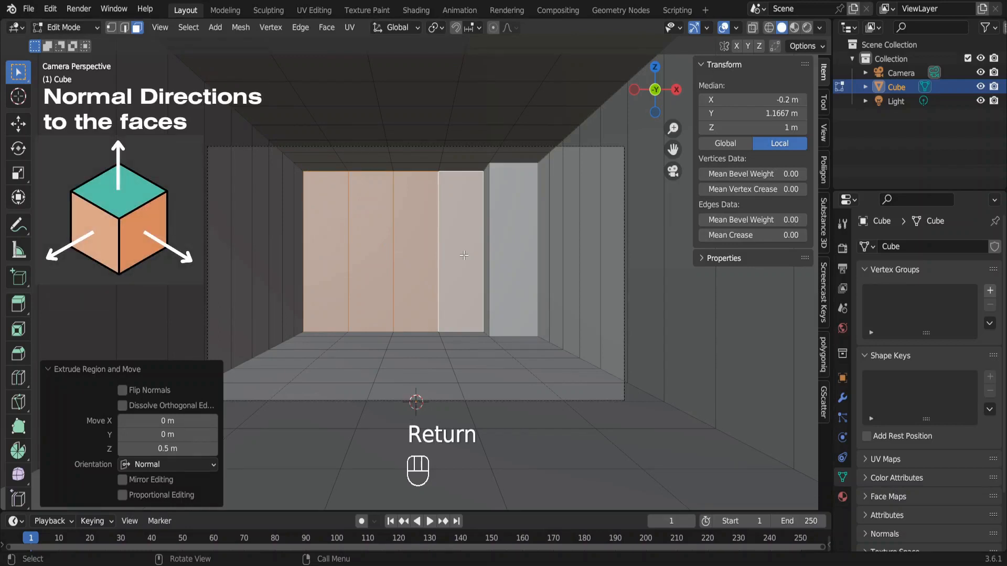
key(x)
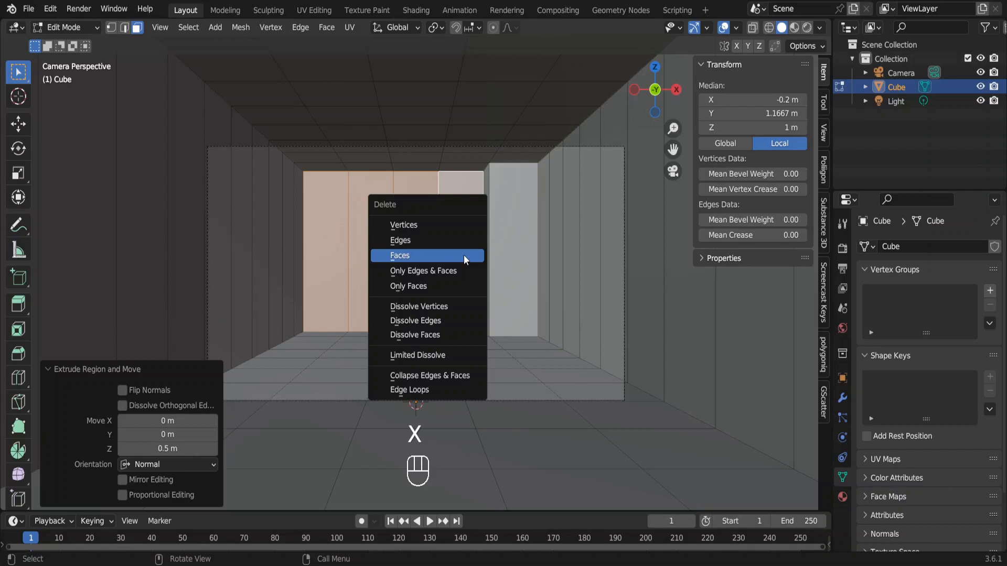
click(463, 255)
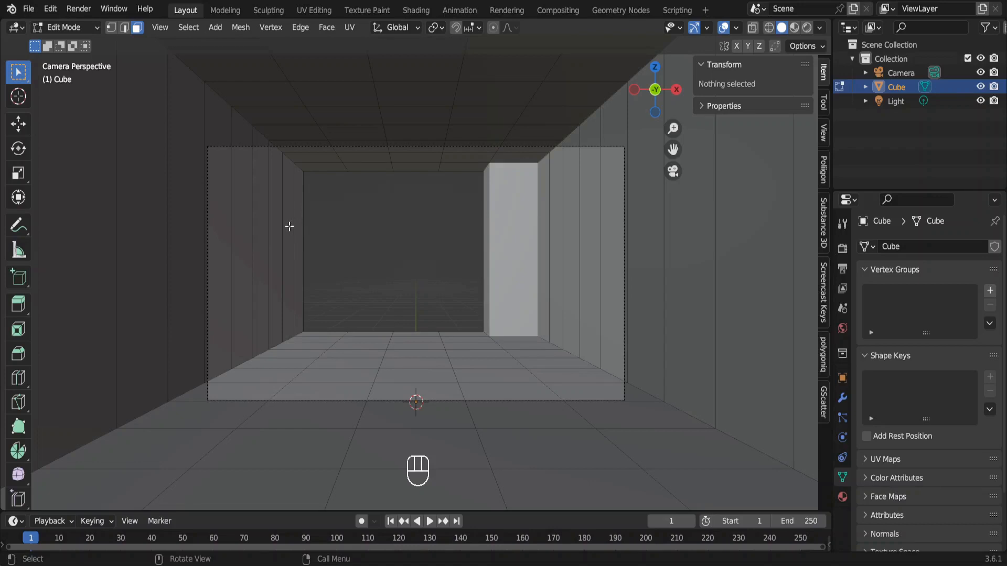
Step: Extrude five adjacent faces in the middle of the left wall outward by 0.35 m to form a recess
click(244, 251)
key(KP_Decimal)
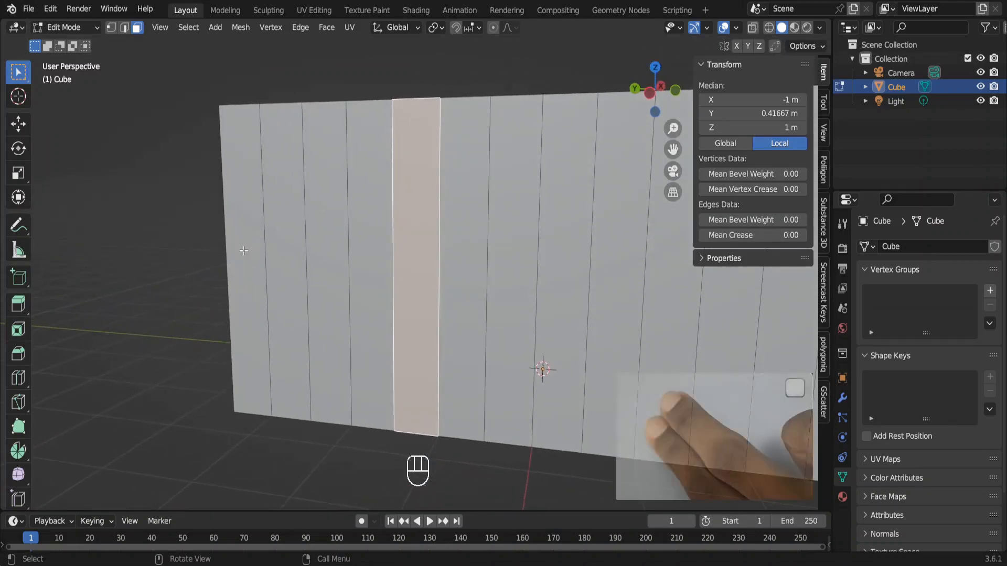
key(KP_0)
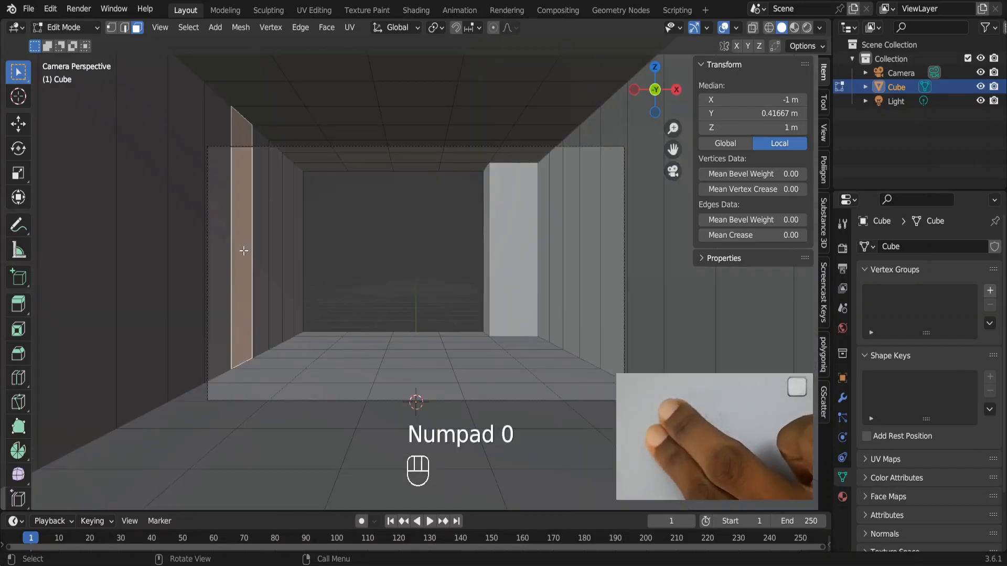
key(KP_Decimal)
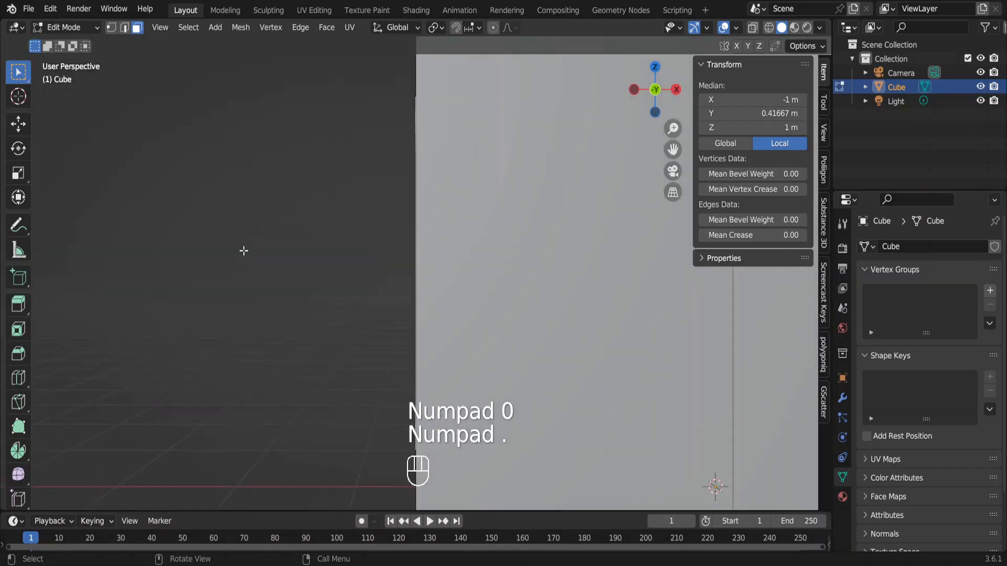
middle_drag(242, 250, 411, 285)
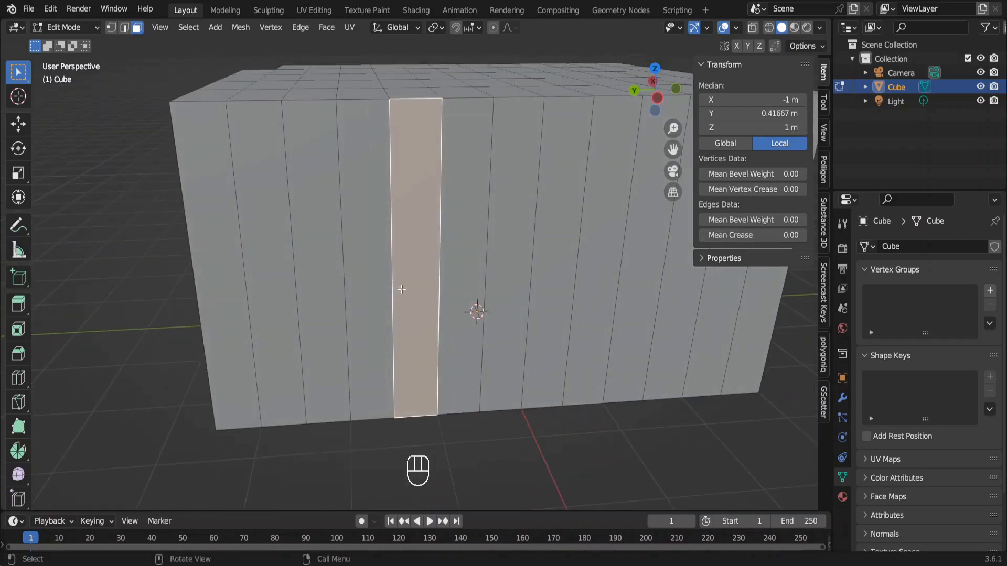
shift+click(458, 263)
shift+click(495, 264)
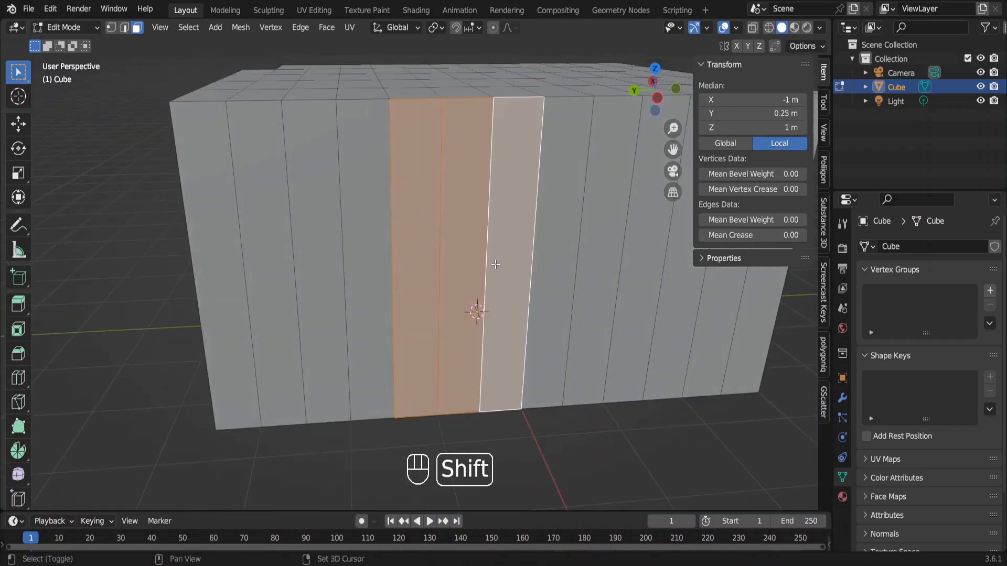
shift+click(549, 266)
shift+click(582, 266)
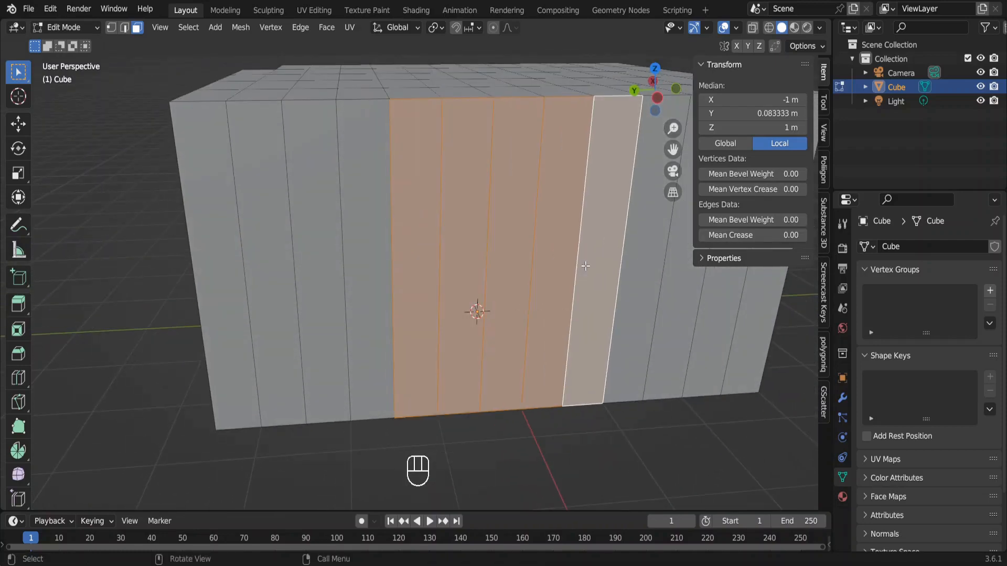
key(KP_0)
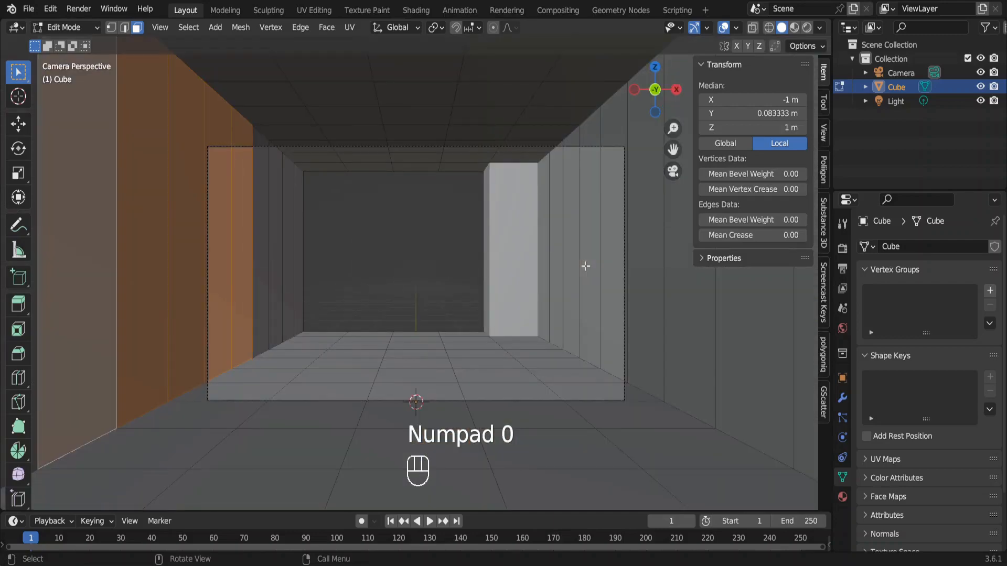
text(e)
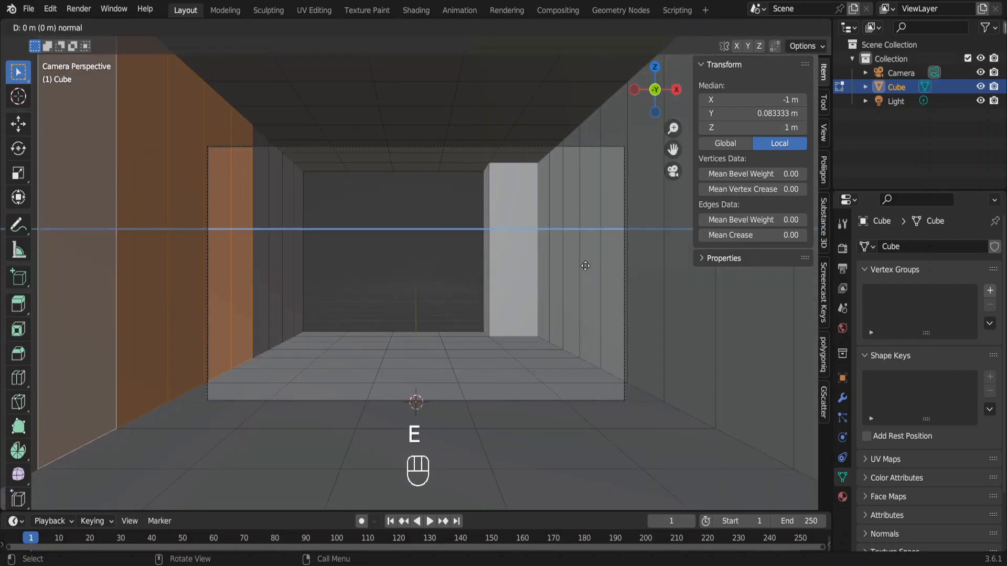
text(.35)
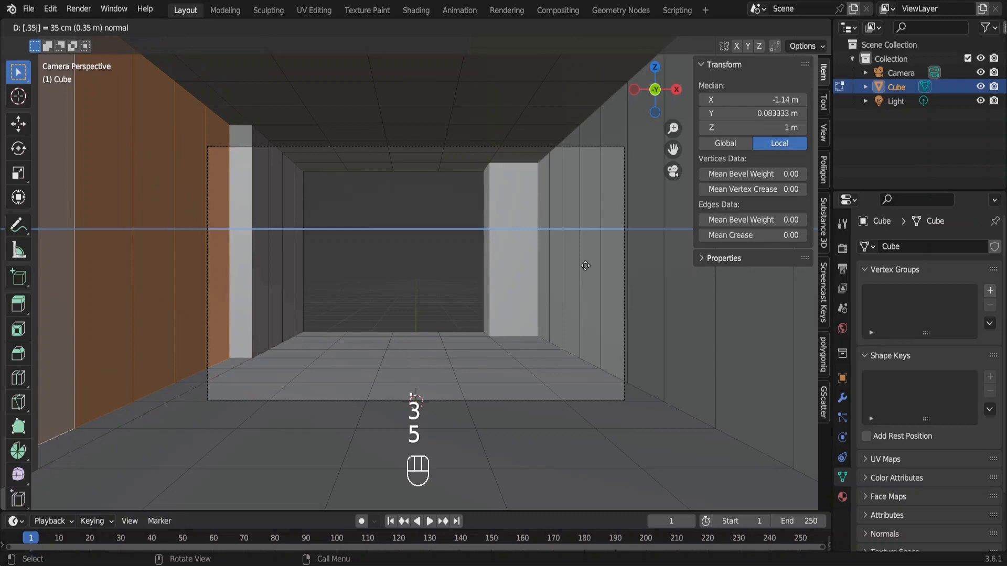
key(Return)
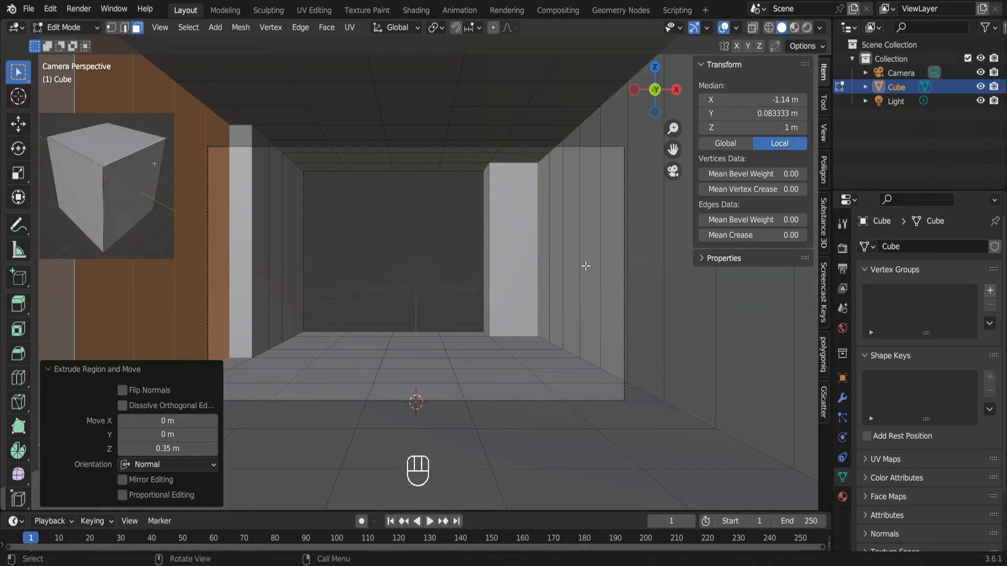
Step: In wireframe display, extrude the four floor edges at the back opening 1.5 m along Y
key(2)
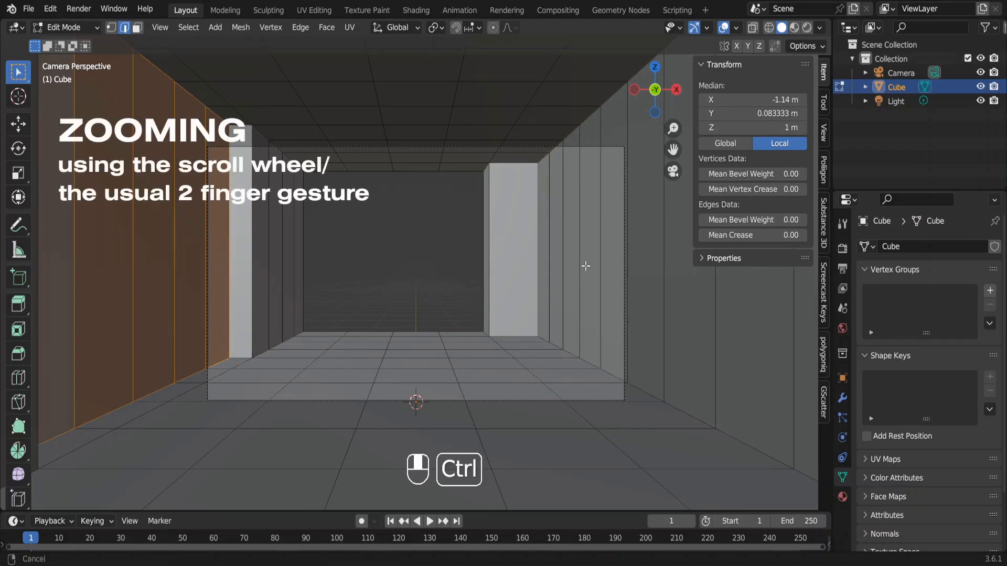
ctrl+middle_drag(585, 266, 553, 208)
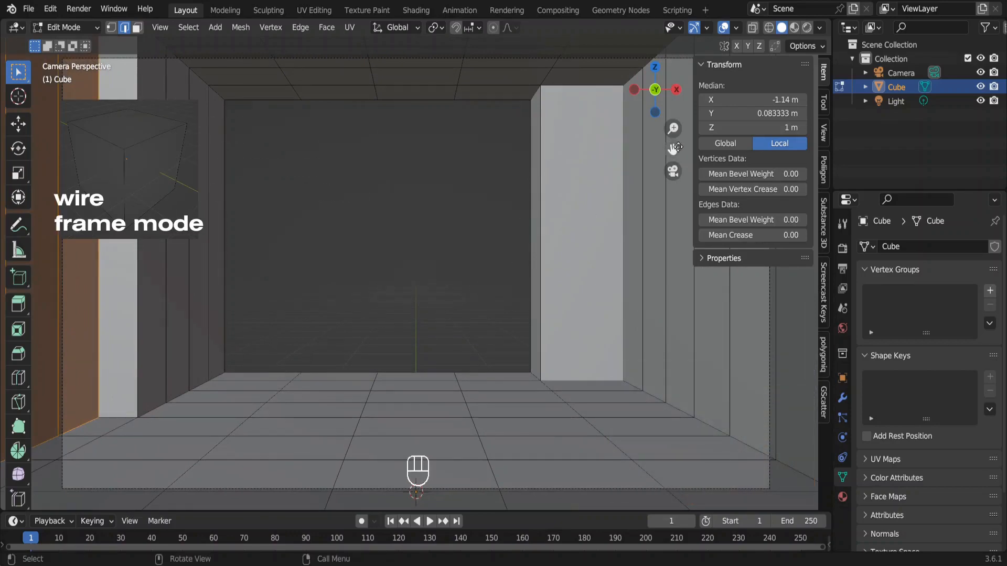
click(771, 27)
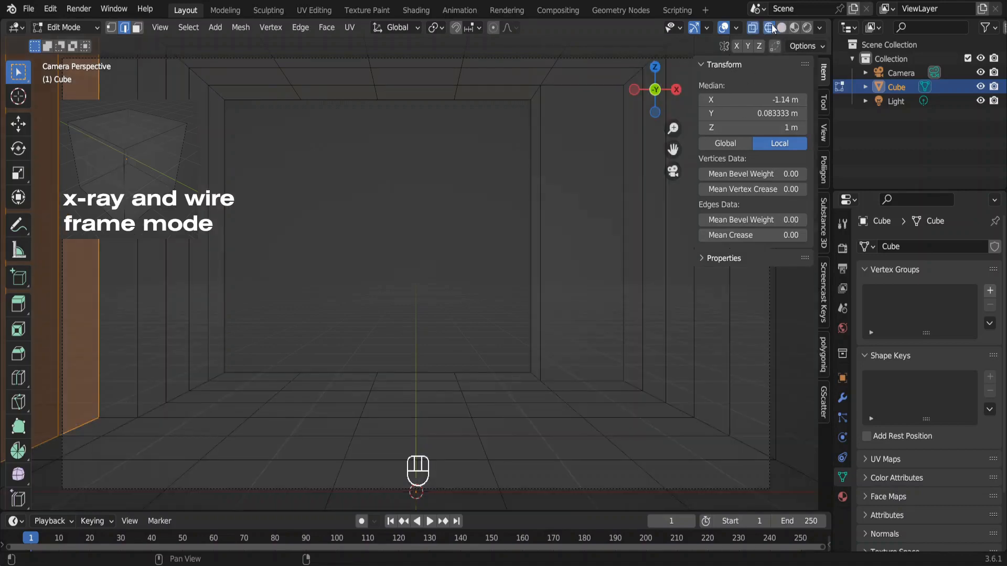
click(263, 372)
shift+click(389, 373)
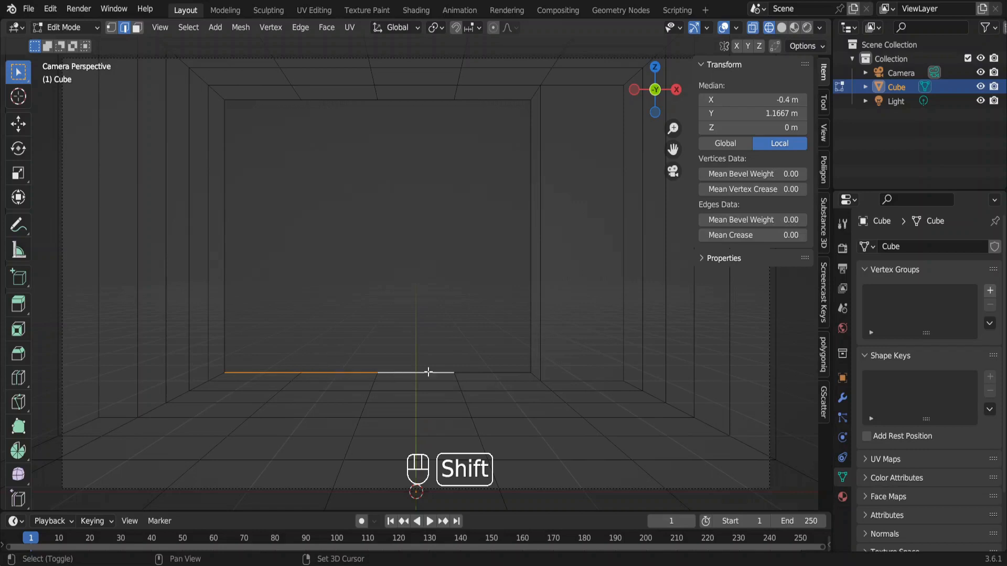
shift+click(475, 375)
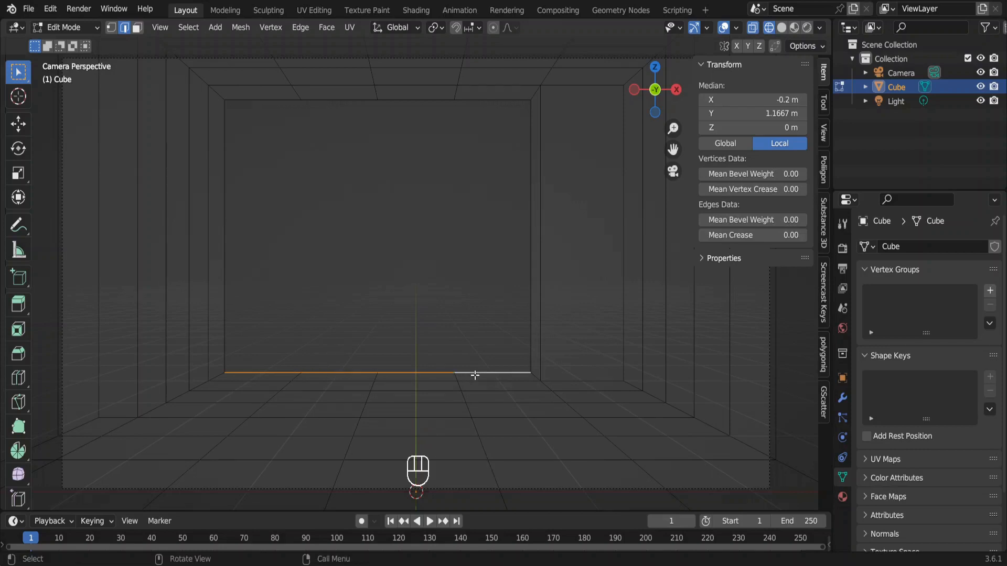
key(e)
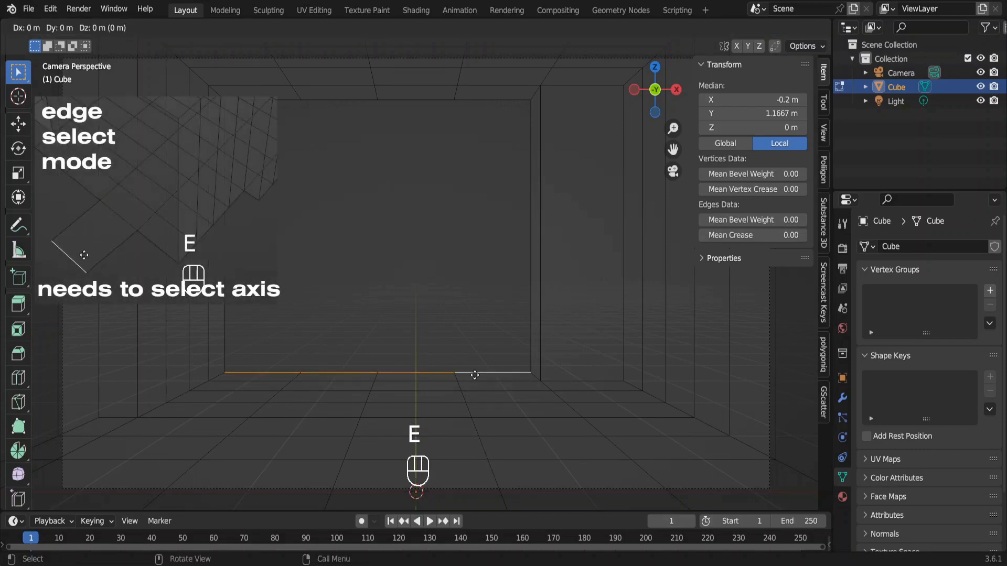
key(y)
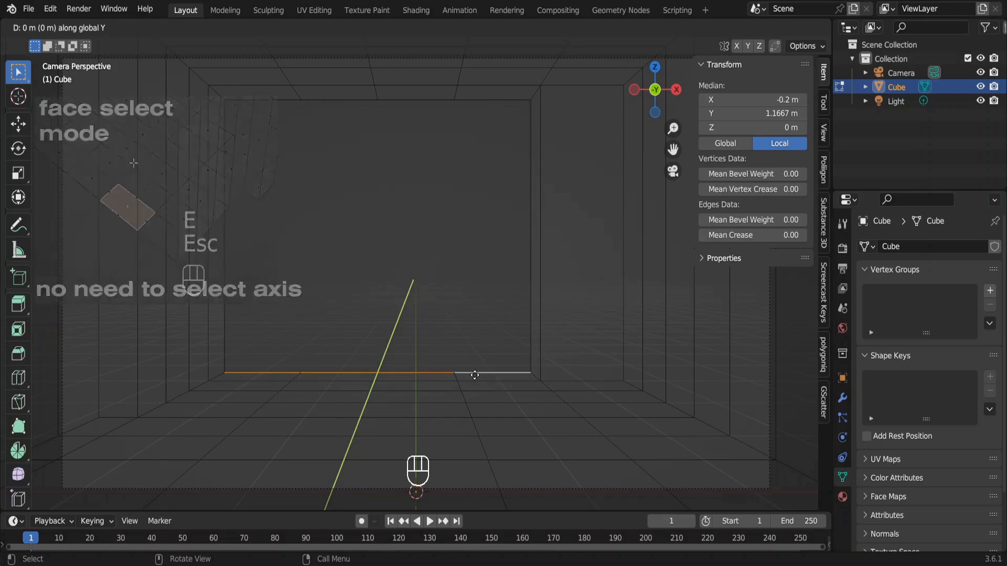
text(1.)
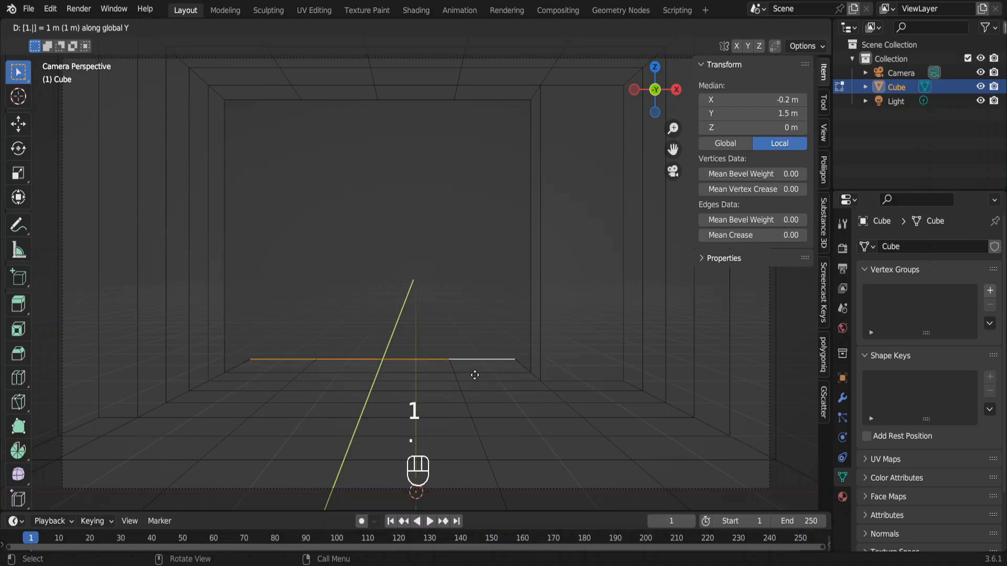
text(5)
key(Return)
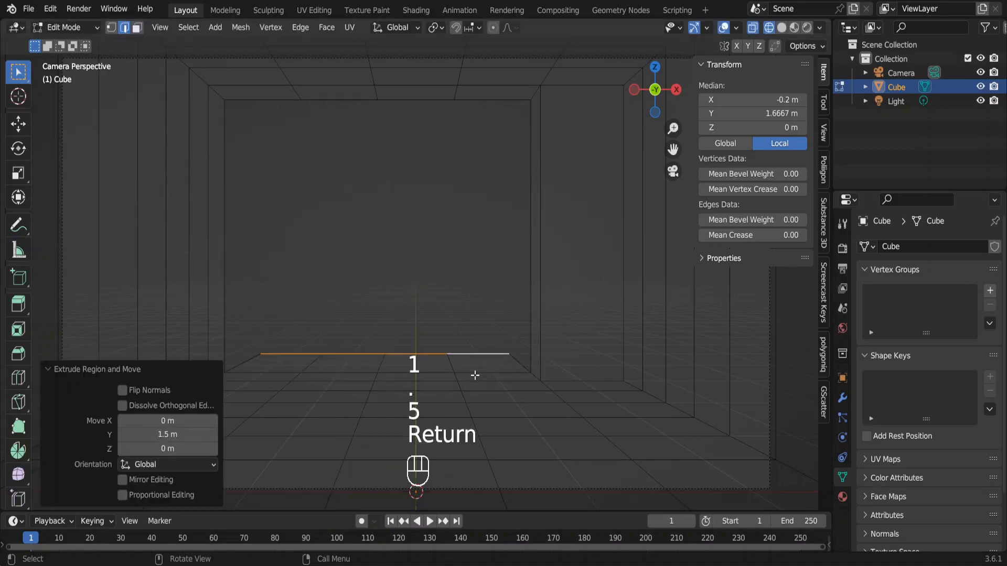
Step: Extrude the front and both side edges of the new floor extension 0.85 m upward along Z as a parapet
shift+click(480, 361)
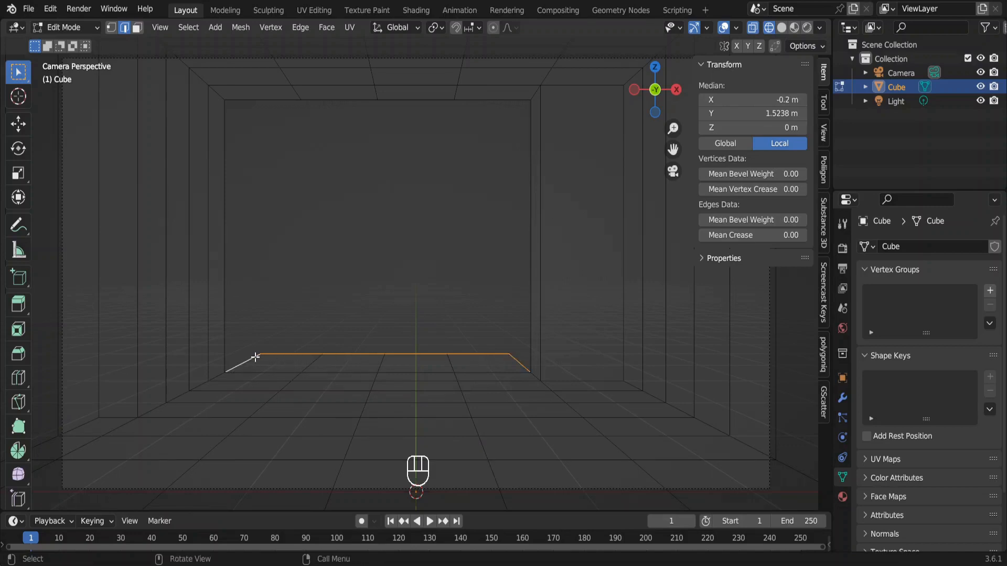
key(e)
key(z)
key(period)
key(8)
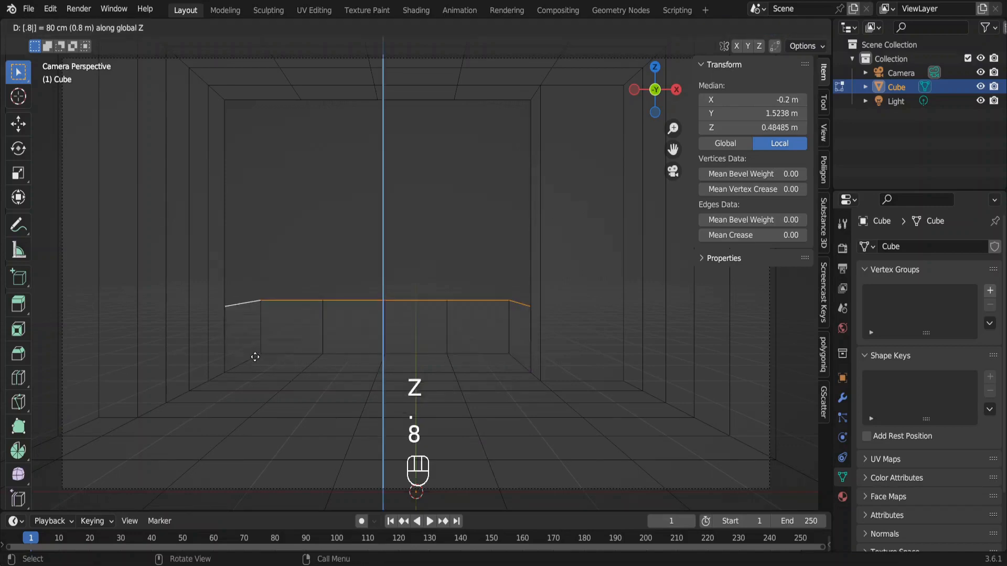
key(5)
key(Return)
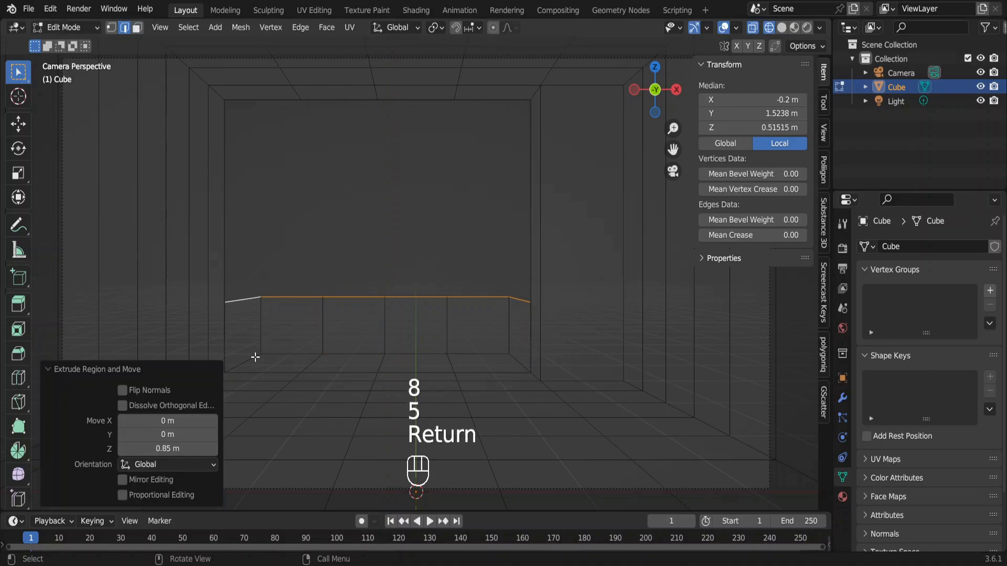
Step: Apply the scale of the room object in Object Mode
key(Tab)
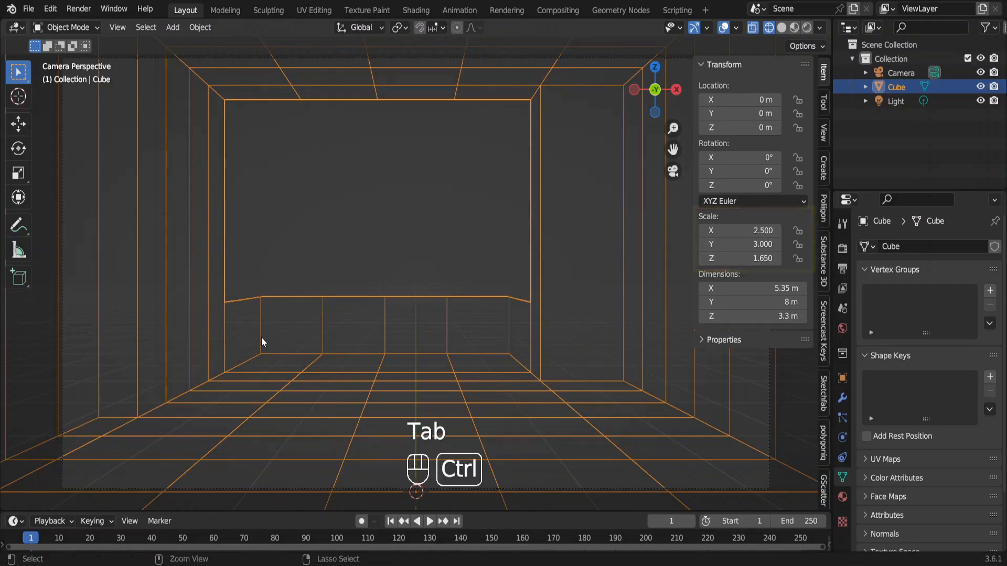
key(ctrl+a)
click(262, 338)
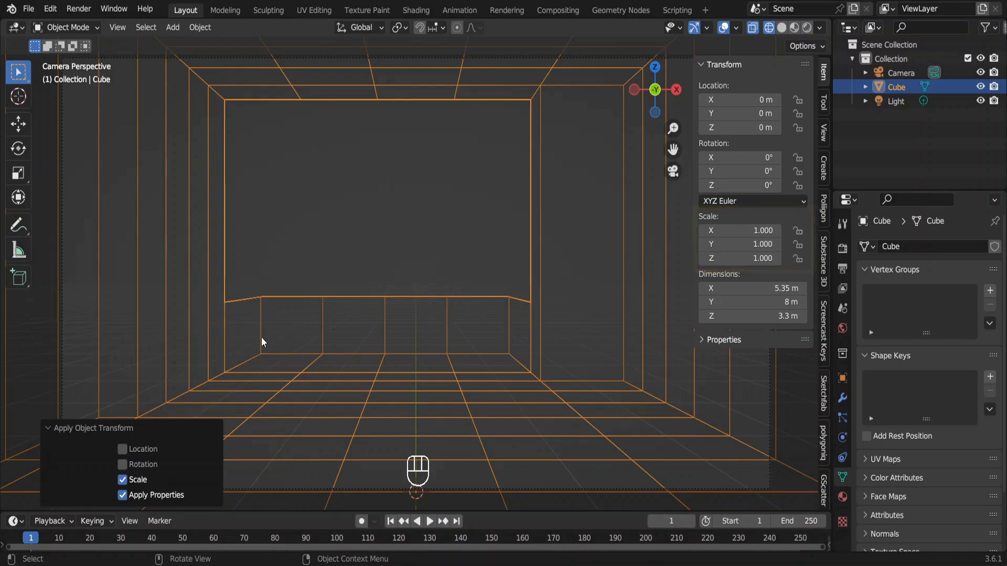
Step: Bevel the five vertical edges of the balcony parapet in Edit Mode with a width of 0.01 m
key(Tab)
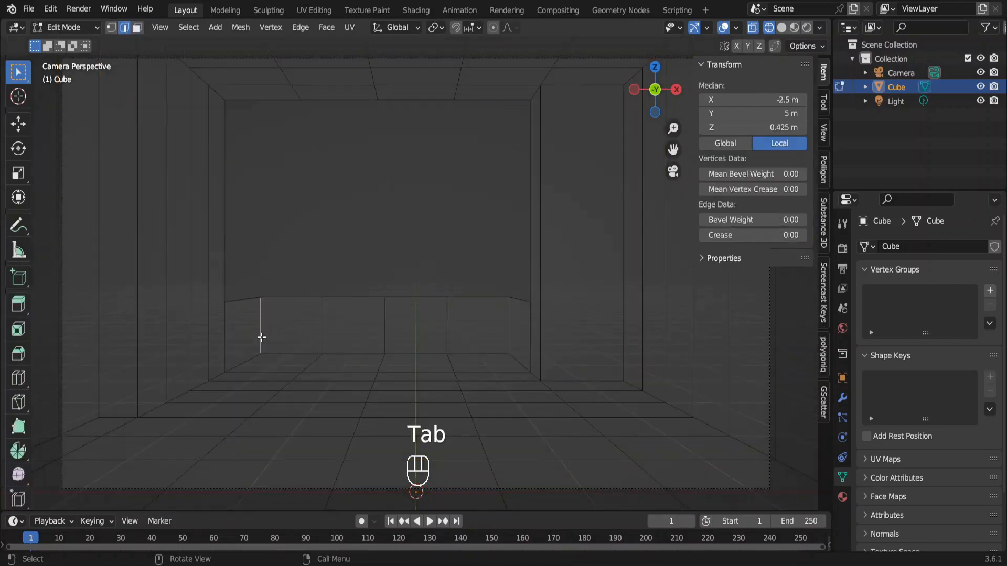
shift+click(321, 331)
shift+click(444, 324)
shift+click(512, 323)
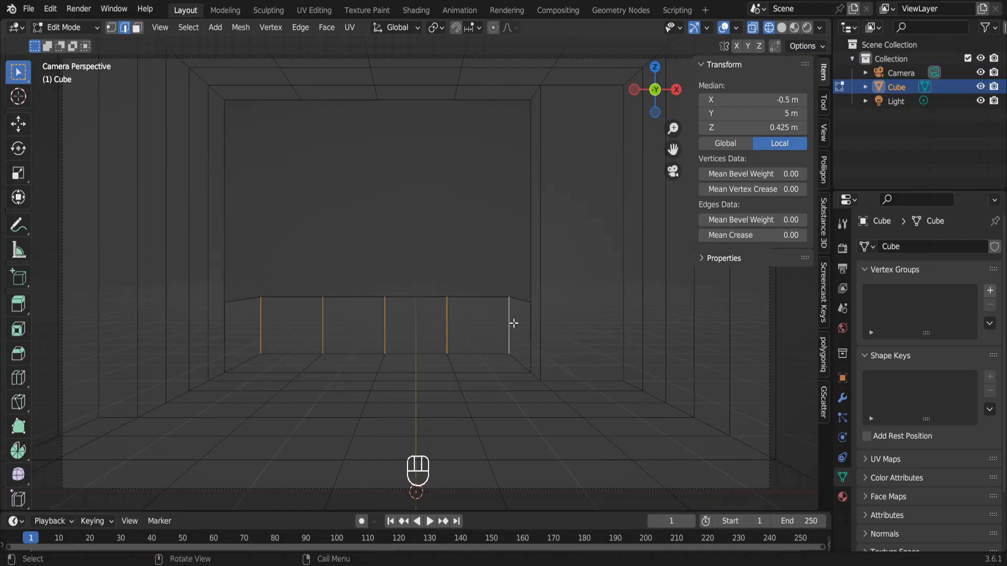
key(ctrl+b)
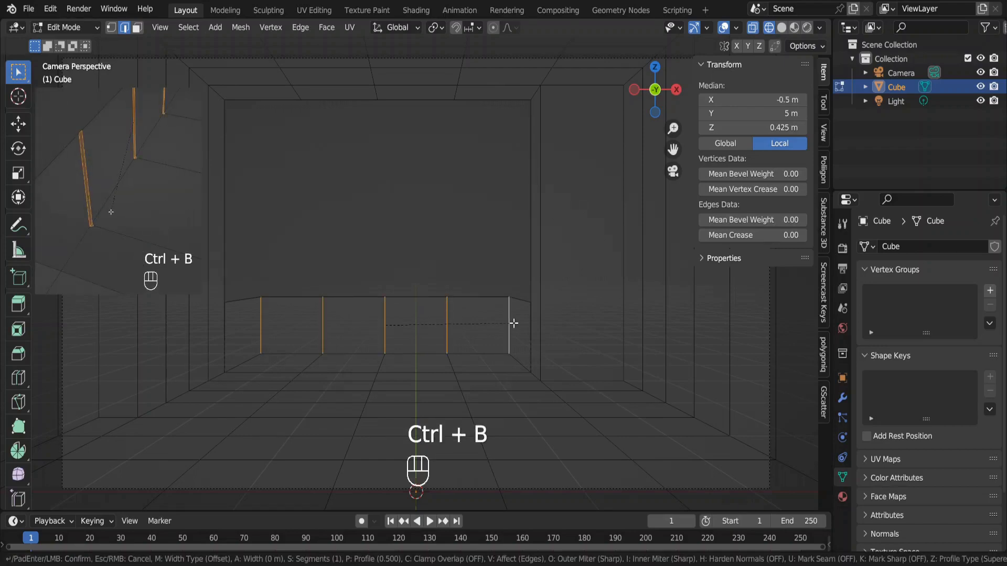
click(517, 324)
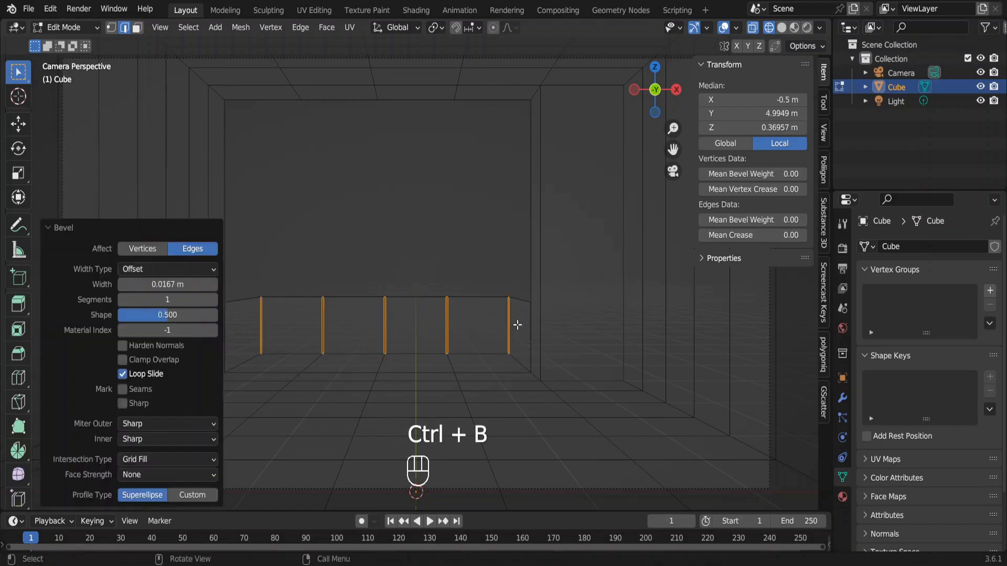
click(177, 285)
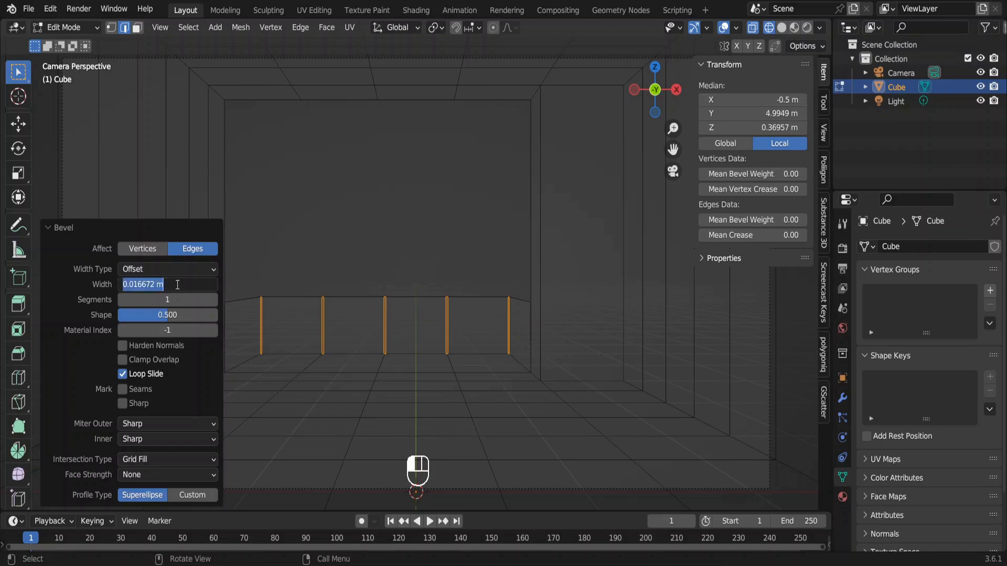
key(BackSpace)
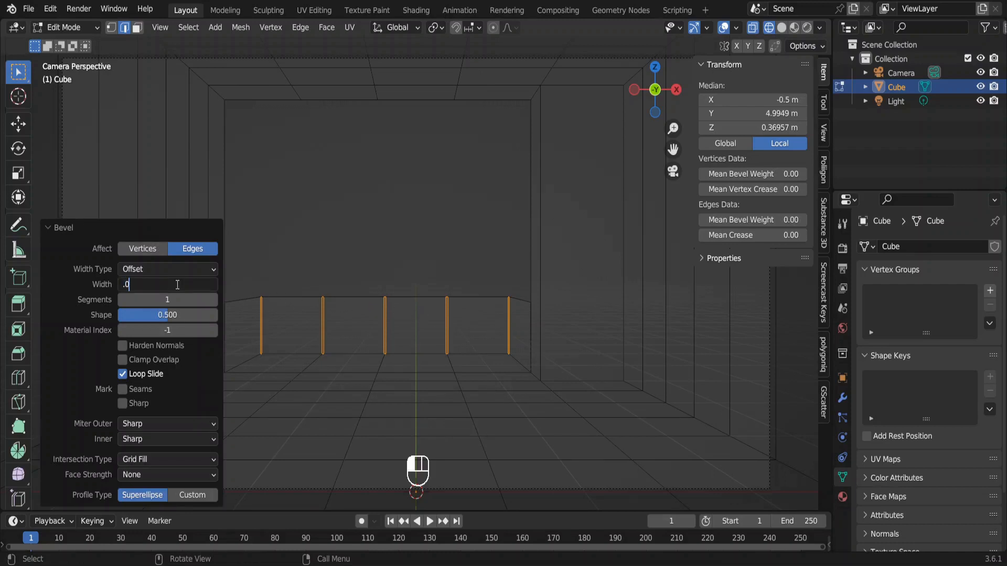
key(Return)
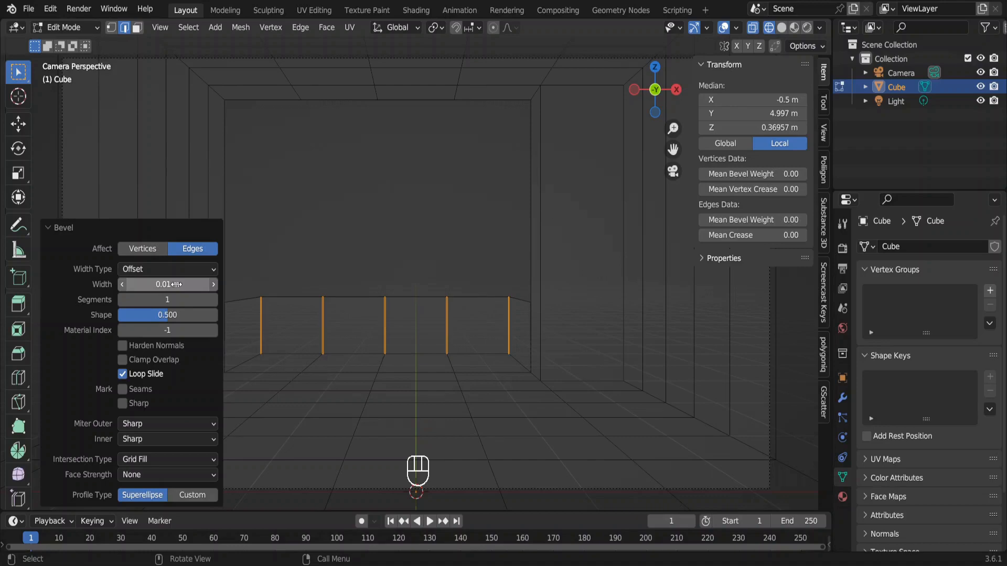
Step: Delete the five narrow vertical bevel faces between the parapet panels and return to Object Mode
key(3)
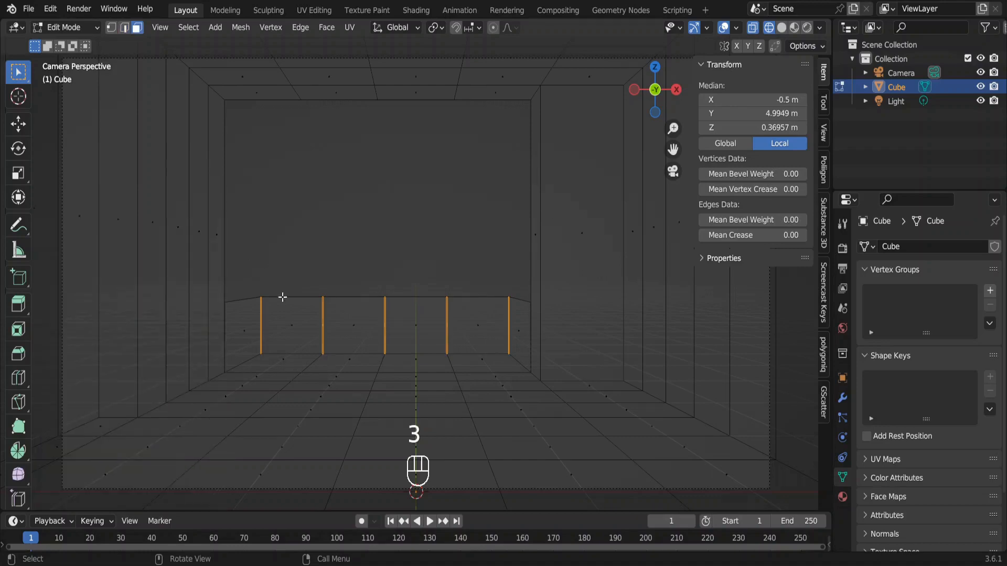
key(KP_Decimal)
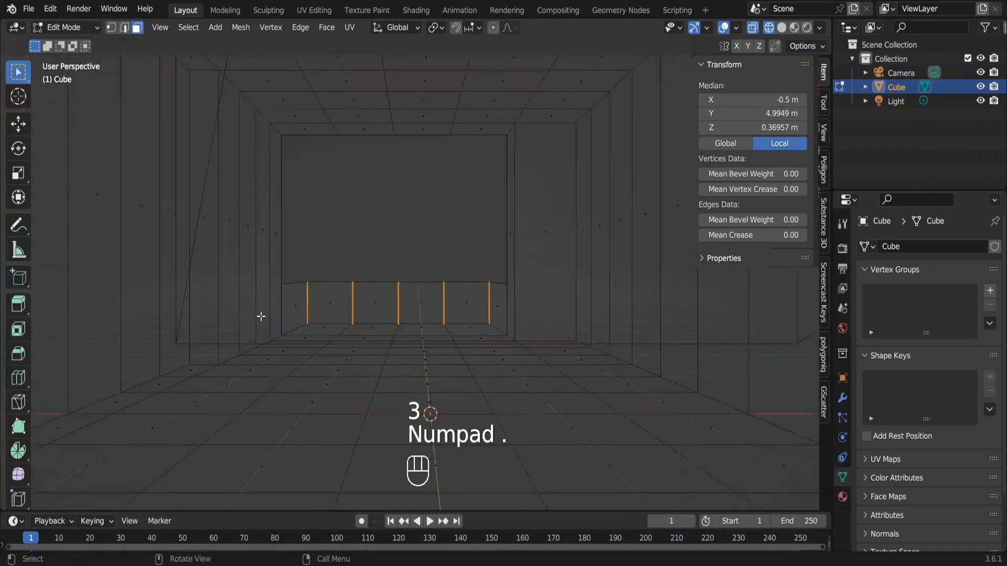
scroll(410, 303, up, 13)
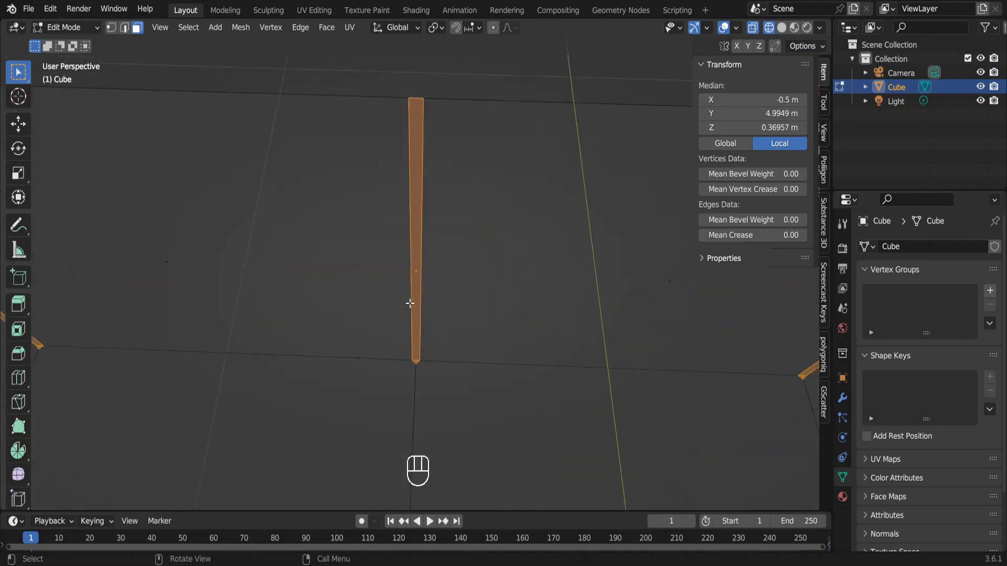
shift+scroll(410, 303, down, 5)
scroll(410, 303, up, 2)
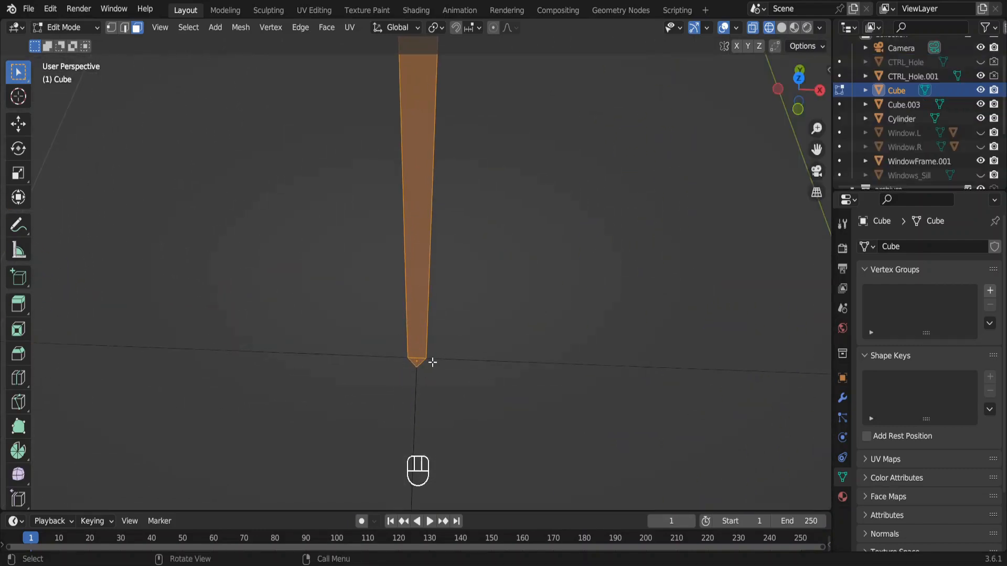
key(KP_0)
click(266, 322)
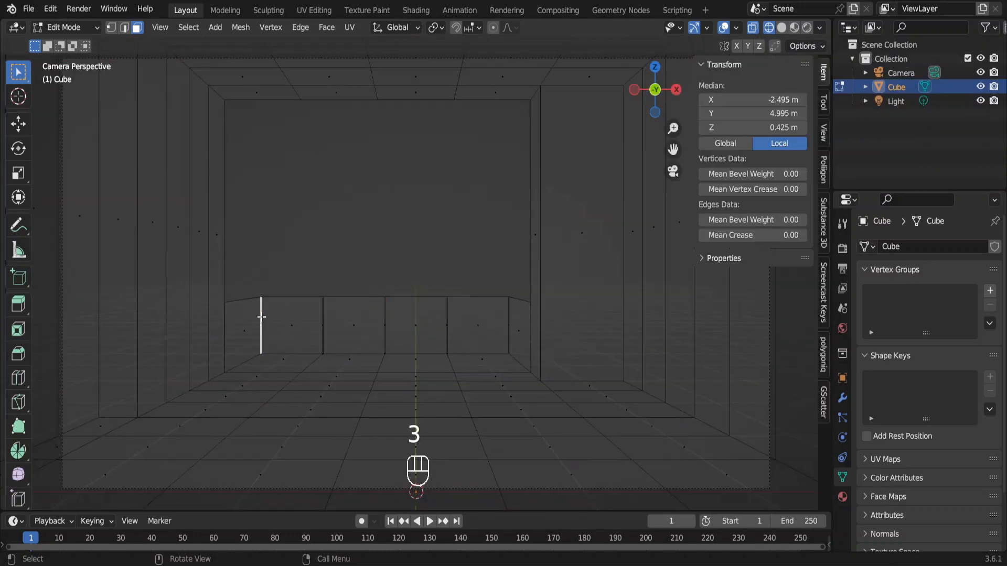
shift+click(323, 316)
shift+click(385, 320)
shift+click(446, 313)
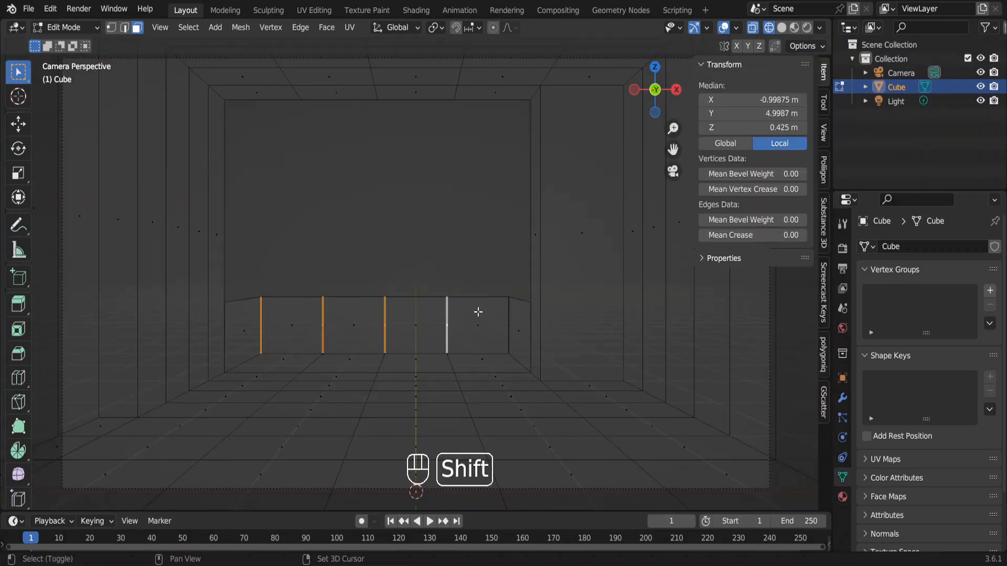
shift+click(509, 313)
key(x)
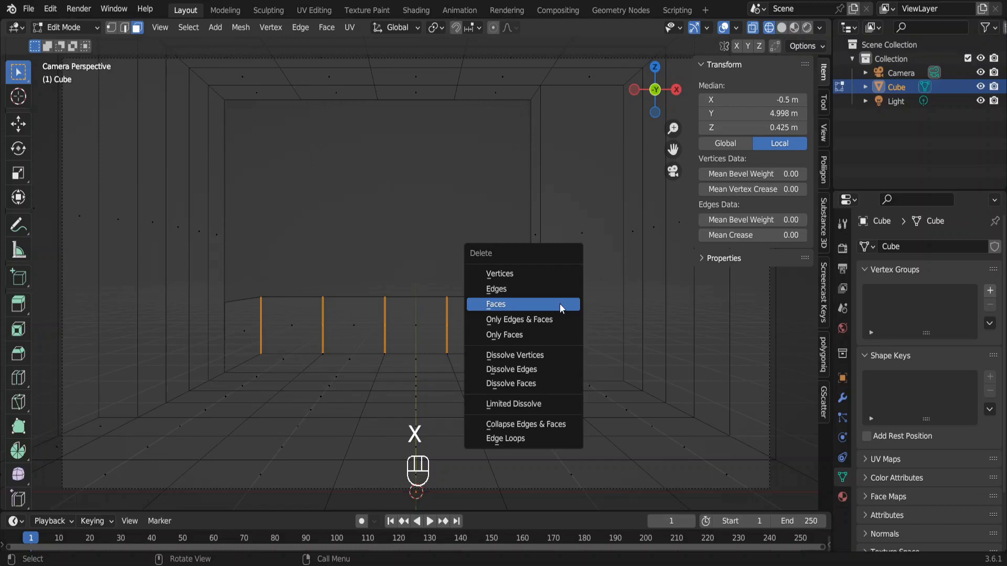
click(559, 304)
key(Tab)
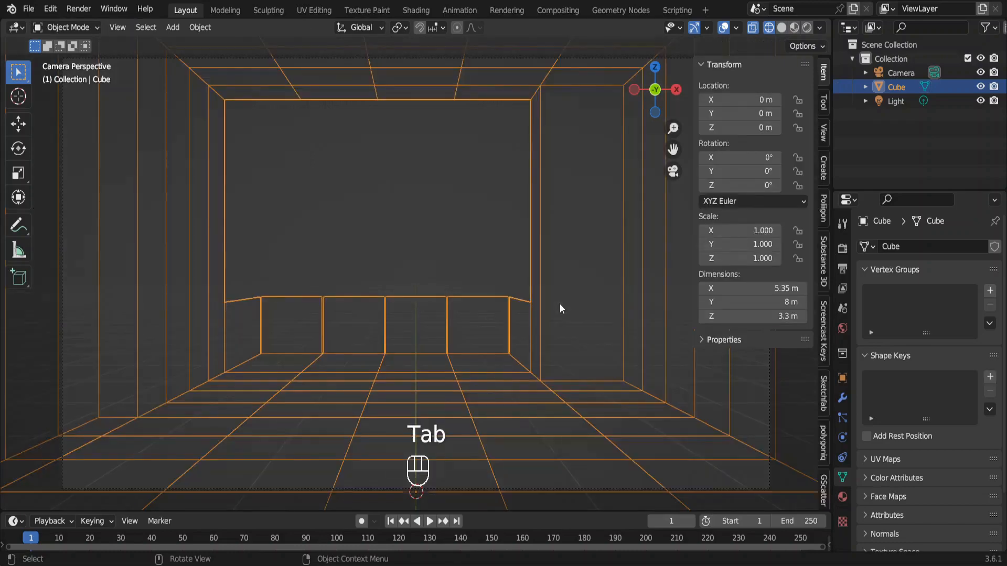
Step: Add a mesh cylinder with 16 vertices and a radius of 0.02 m
key(shift+a)
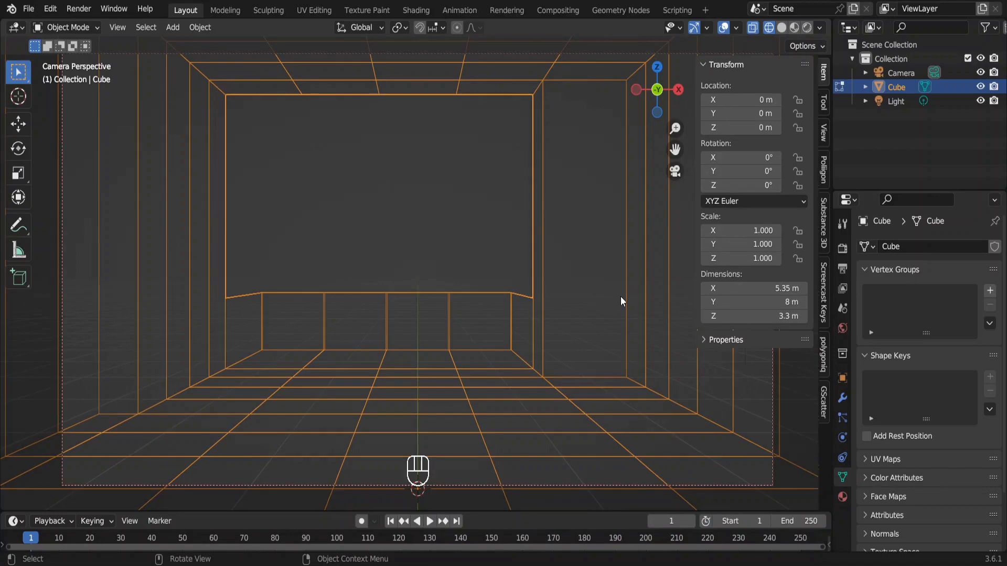
key(shift+a)
mouse_move(617, 279)
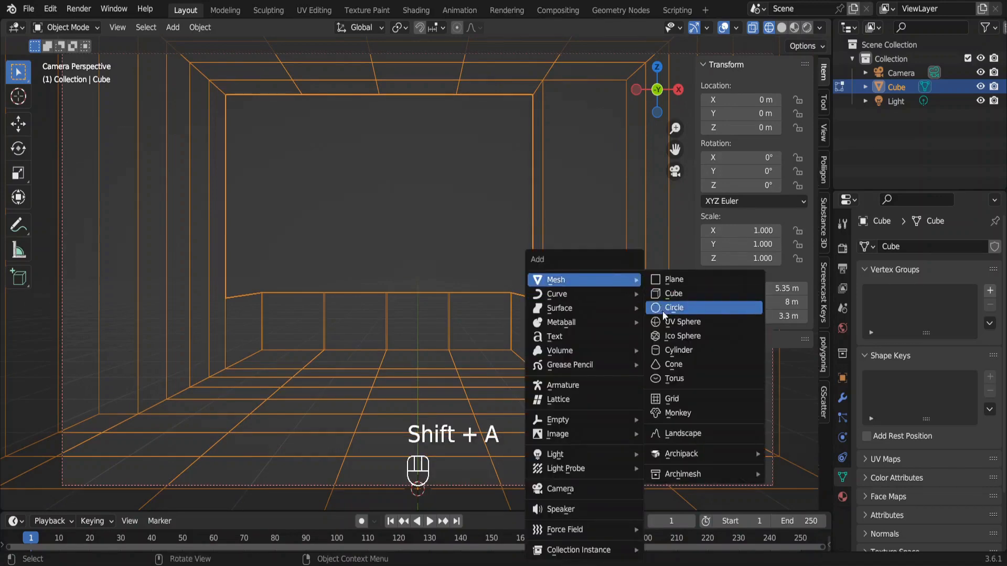
click(677, 350)
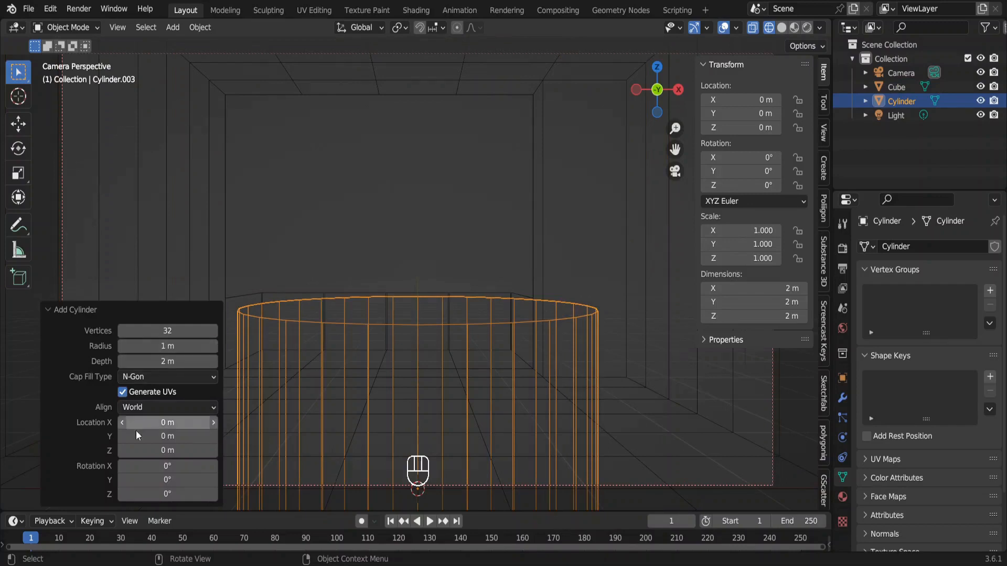
click(178, 329)
text(16)
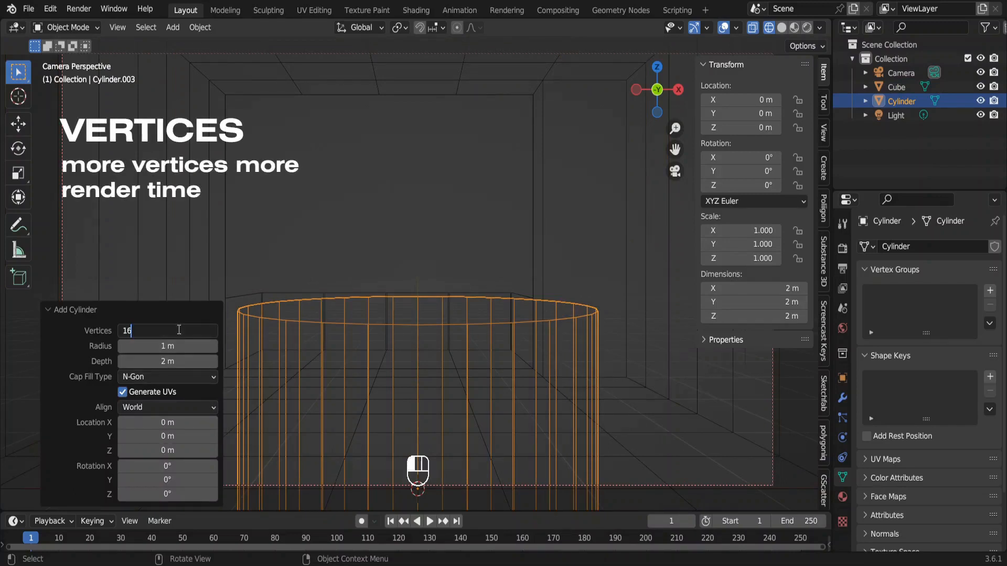
key(Return)
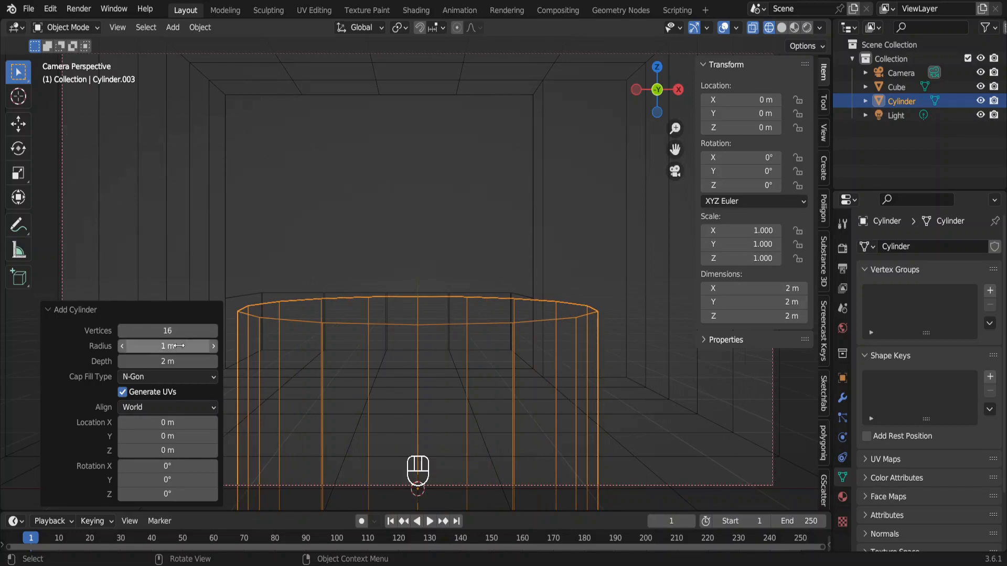
click(180, 346)
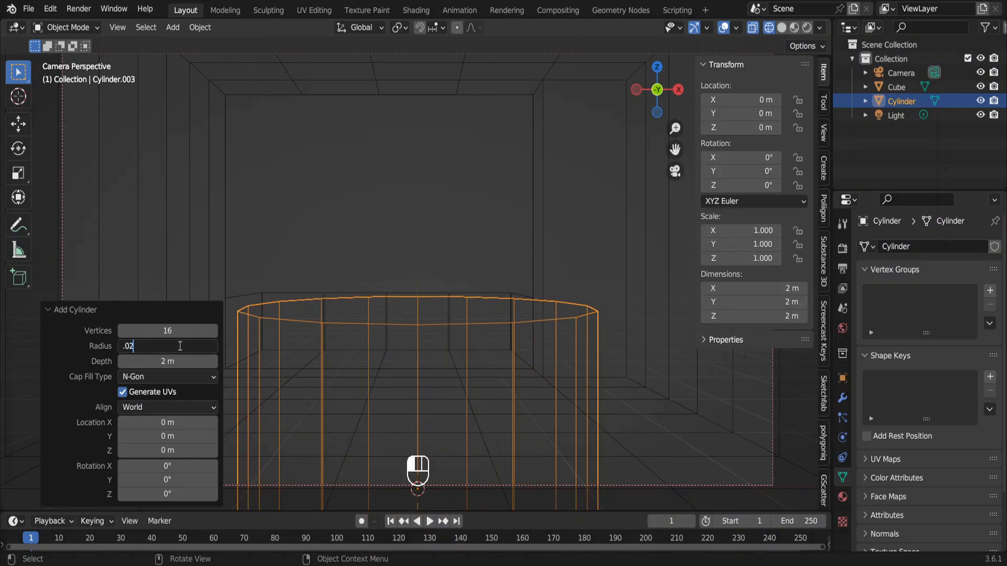
text(.02)
key(Return)
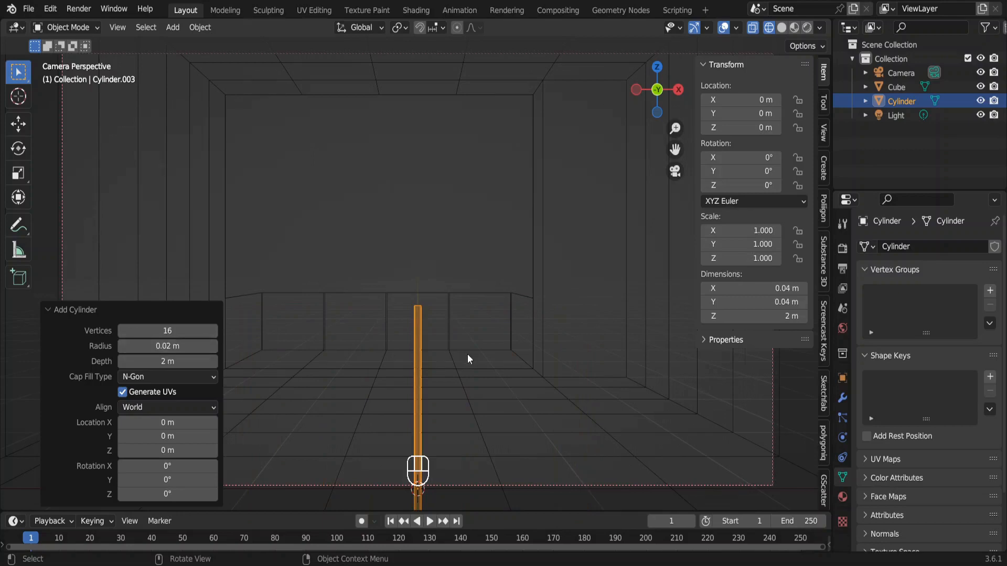
Step: Move the cylinder 1 m up along Z and rotate it 90° about the Y axis
key(g)
key(z)
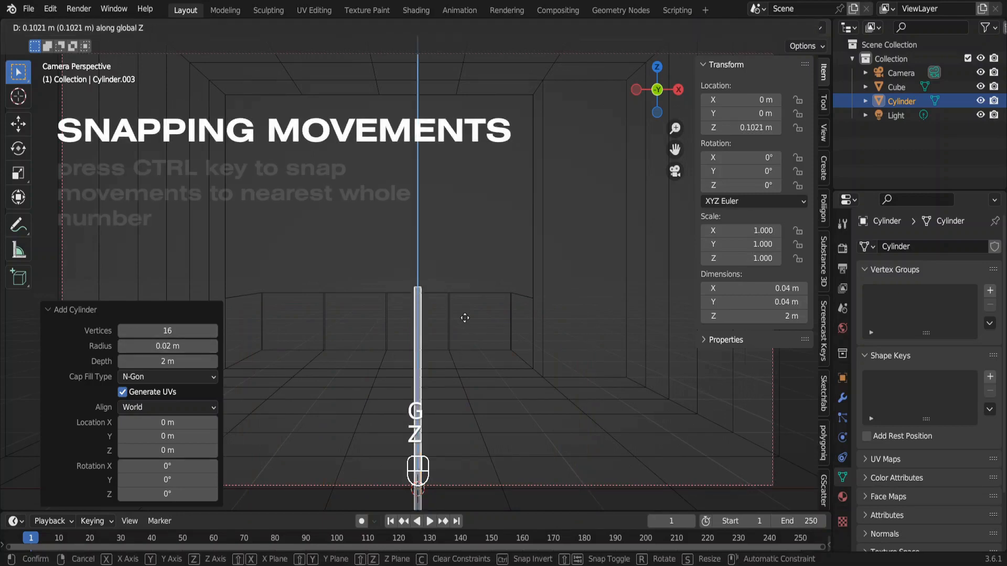
key(ctrl)
click(466, 226)
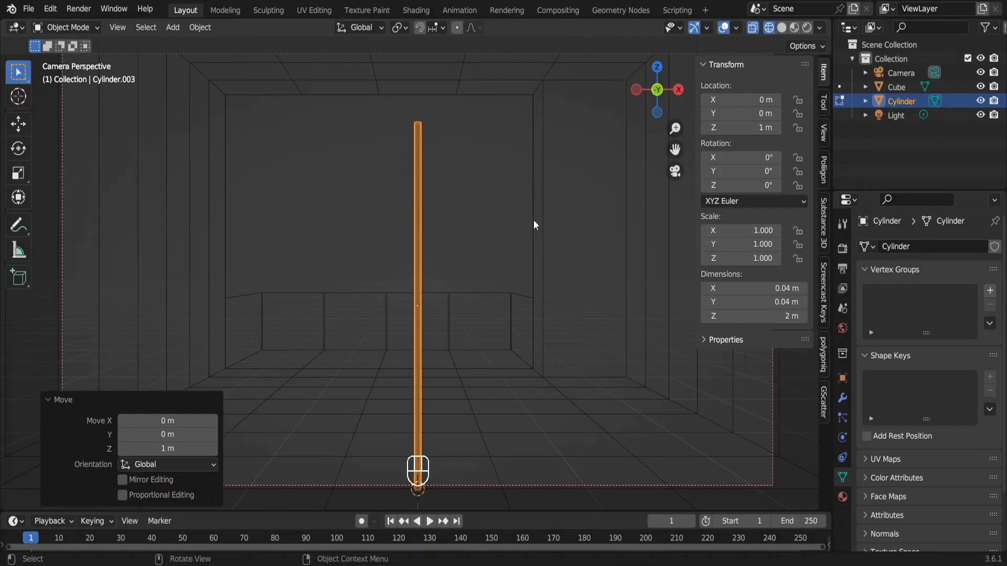
key(r)
key(y)
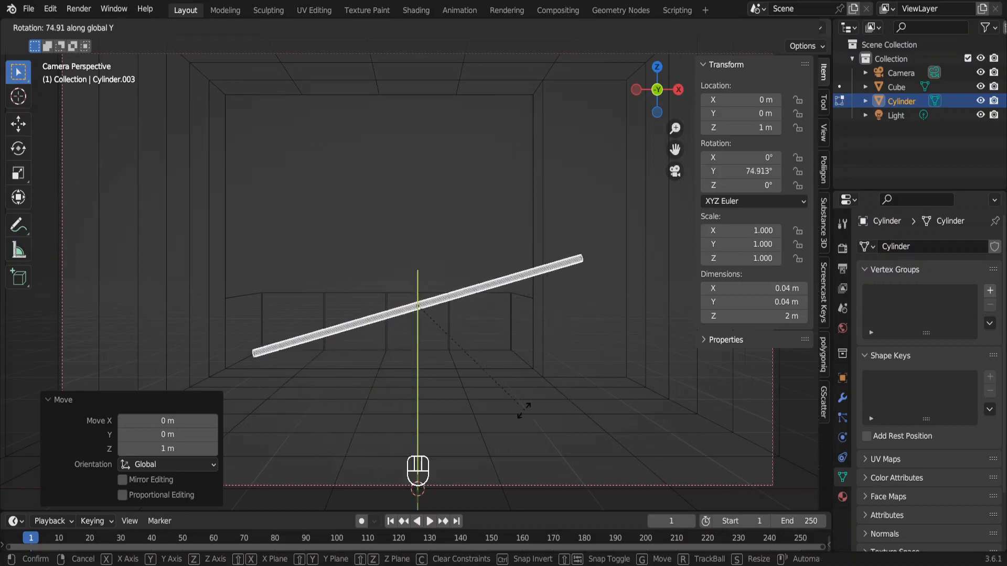
key(ctrl)
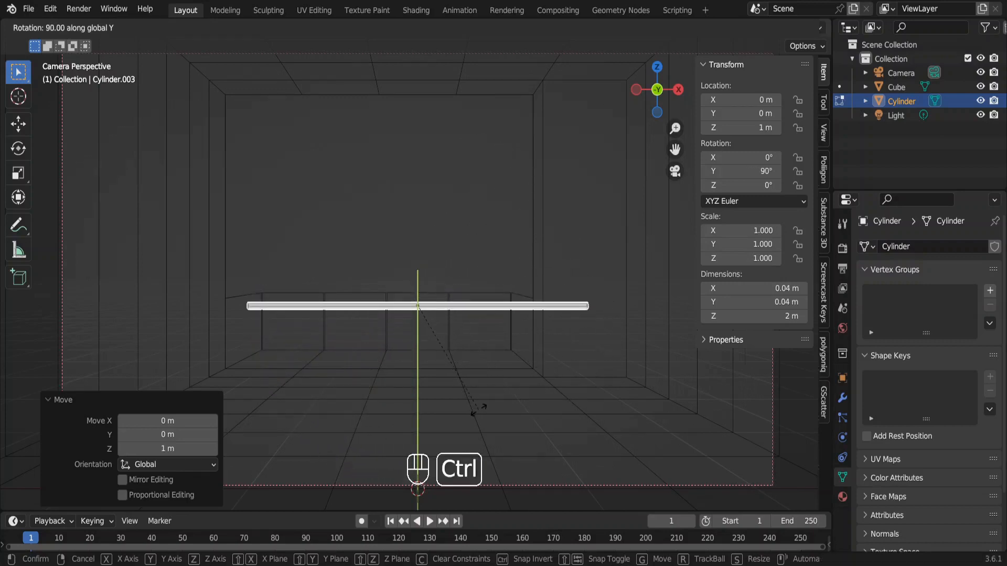
click(479, 408)
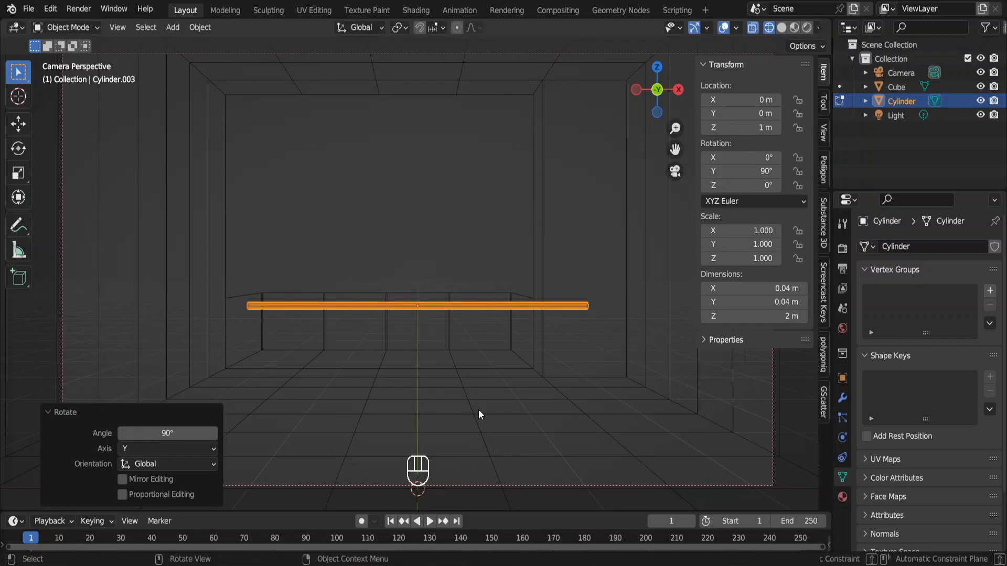
Step: In top view, move the cylinder 5 m along Y to the front edge of the balcony
key(KP_7)
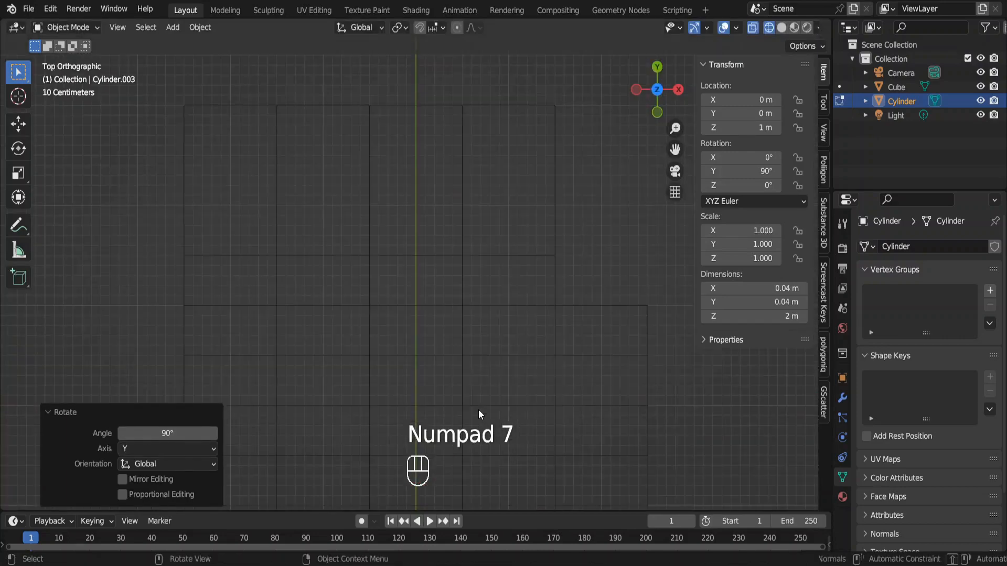
ctrl+scroll(478, 410, down, 3)
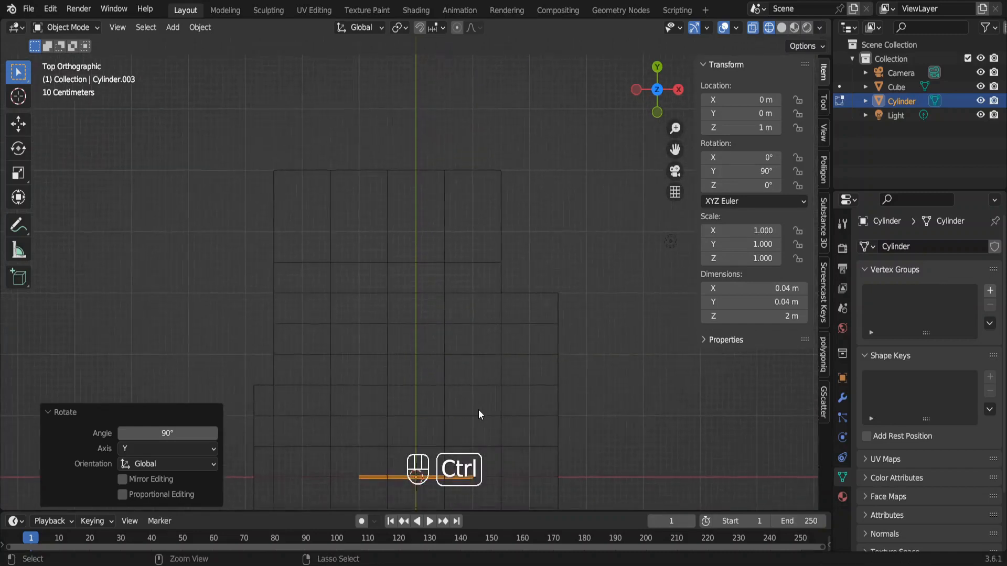
key(g)
key(y)
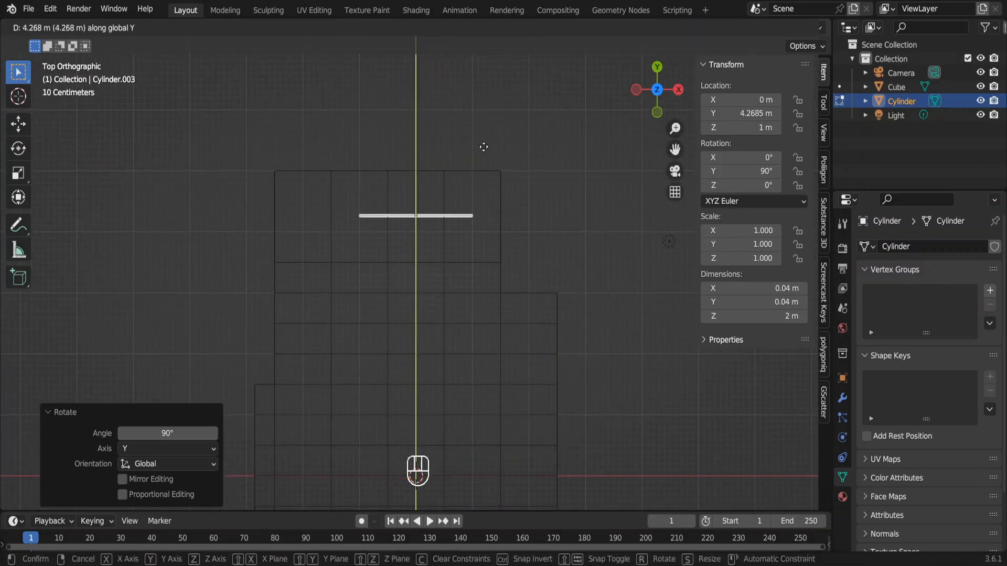
ctrl+click(484, 102)
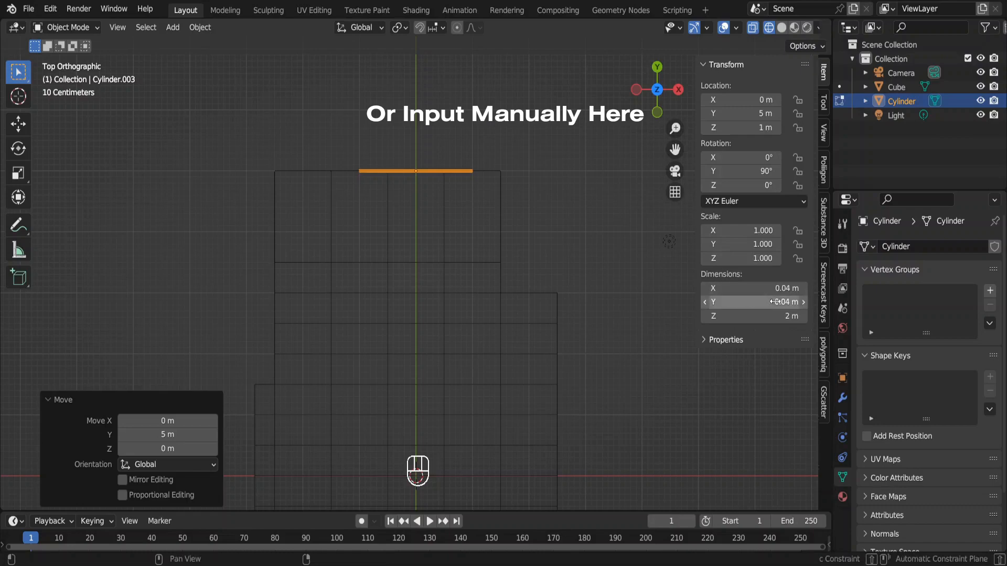
Step: Set the cylinder's Z dimension to 4 m and its X location to -0.5 m, aligning it with the parapet
click(790, 316)
text(4)
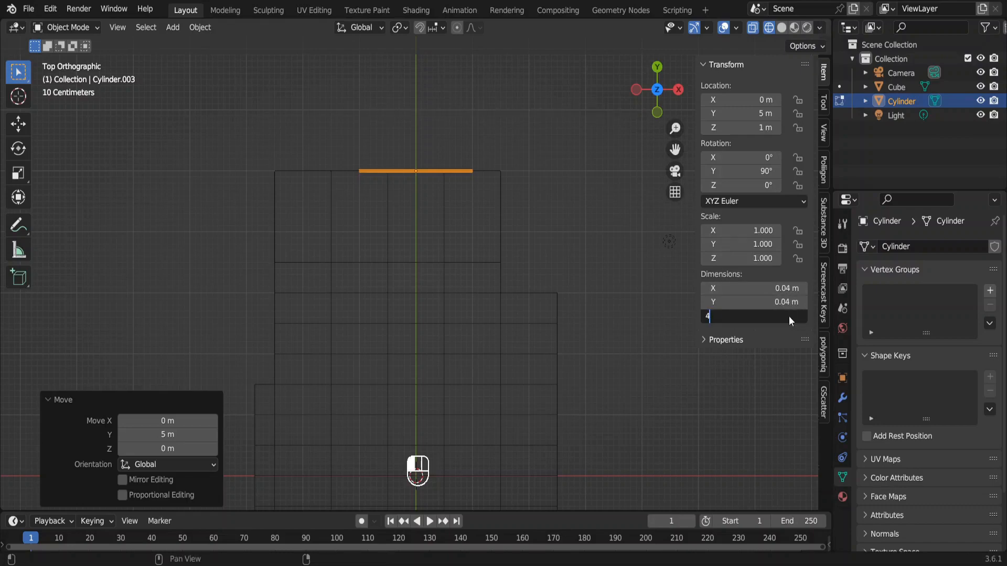
key(Return)
click(752, 100)
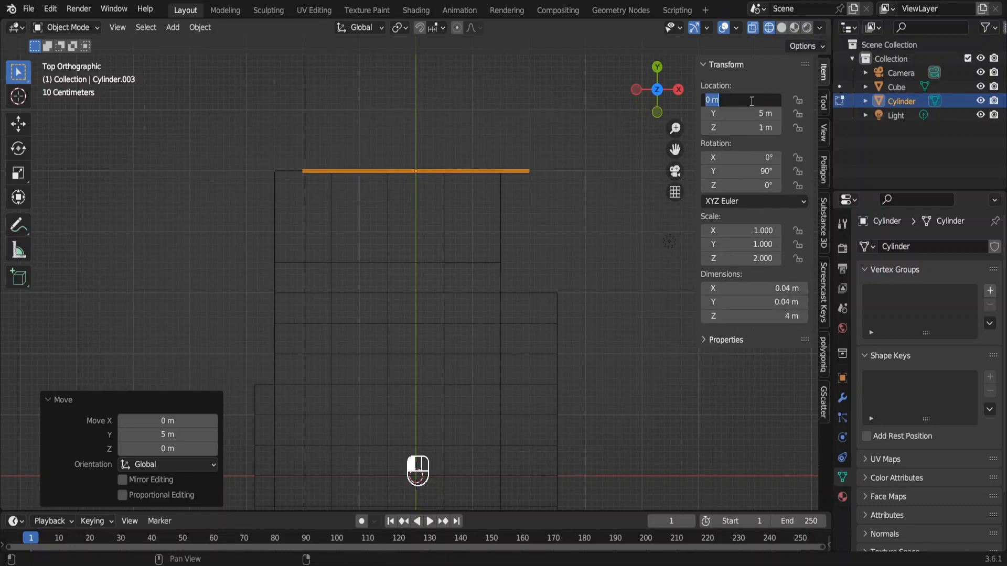
text(-.5)
key(Return)
key(KP_Decimal)
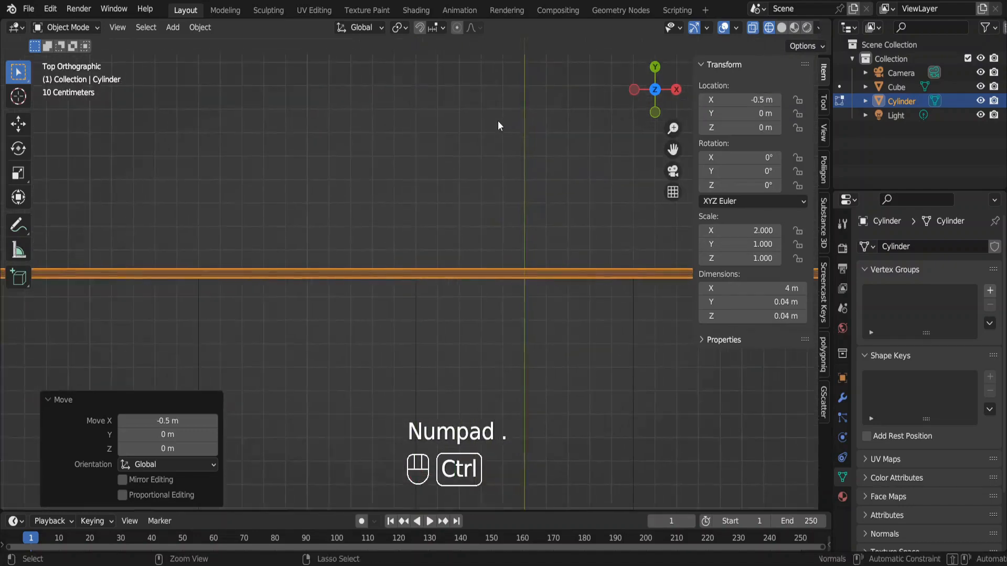
ctrl+scroll(498, 120, up, 1)
shift+scroll(499, 120, right, 5)
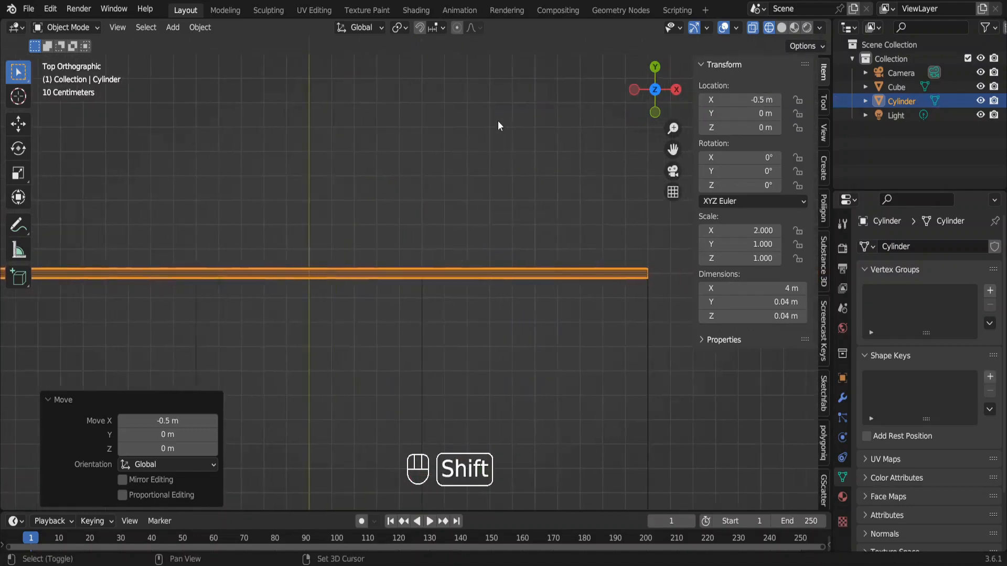
Step: Shear the handrail cylinder's right end edges along X with an offset of -1 to form a 45° mitre
key(Tab)
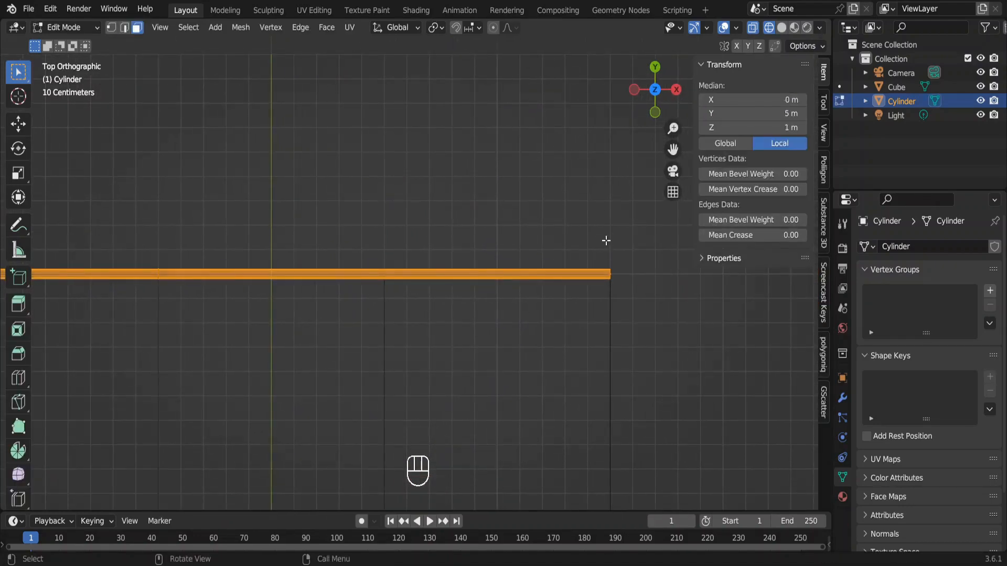
key(2)
drag(604, 241, 633, 313)
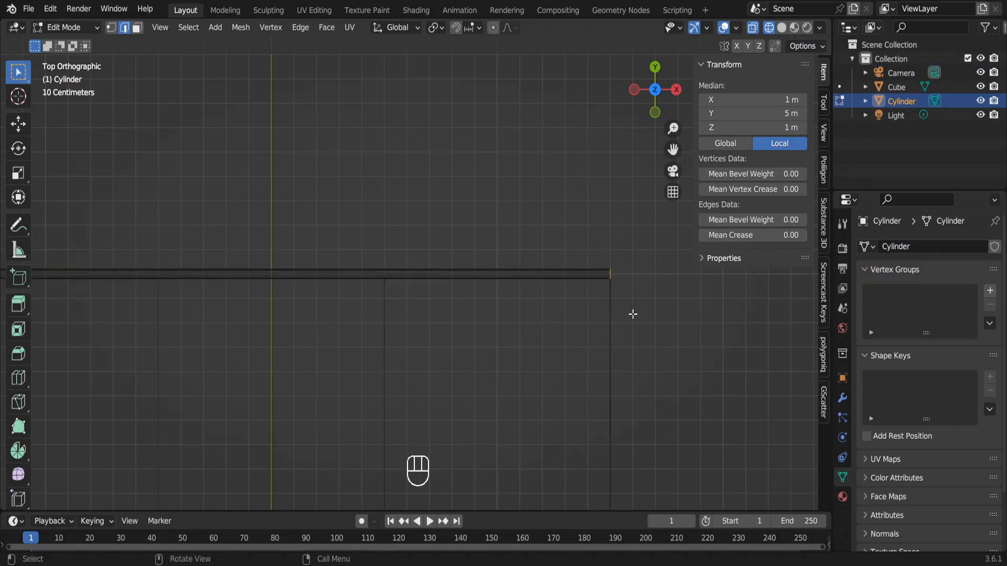
key(KP_Decimal)
key(ctrl)
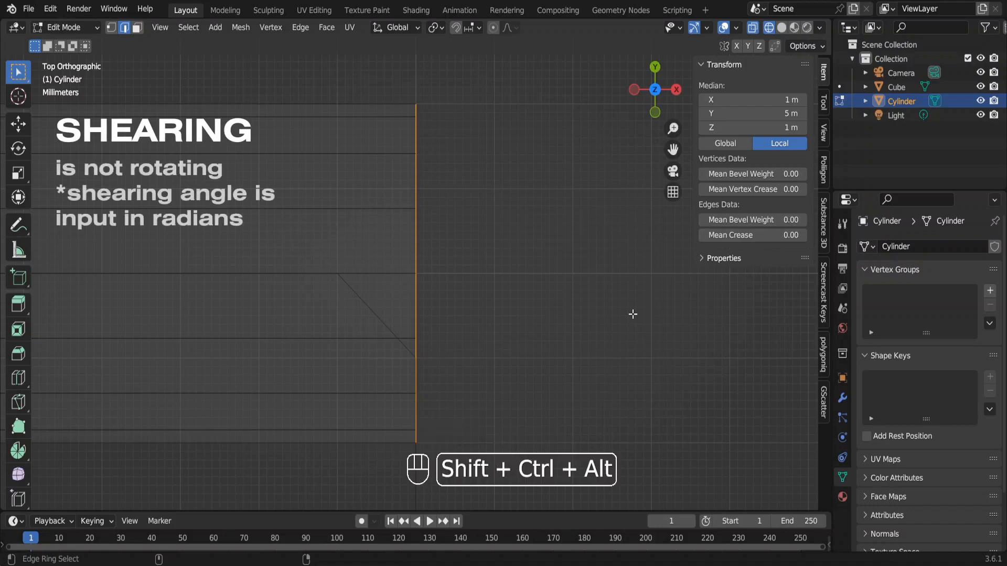
key(shift+ctrl+alt+s)
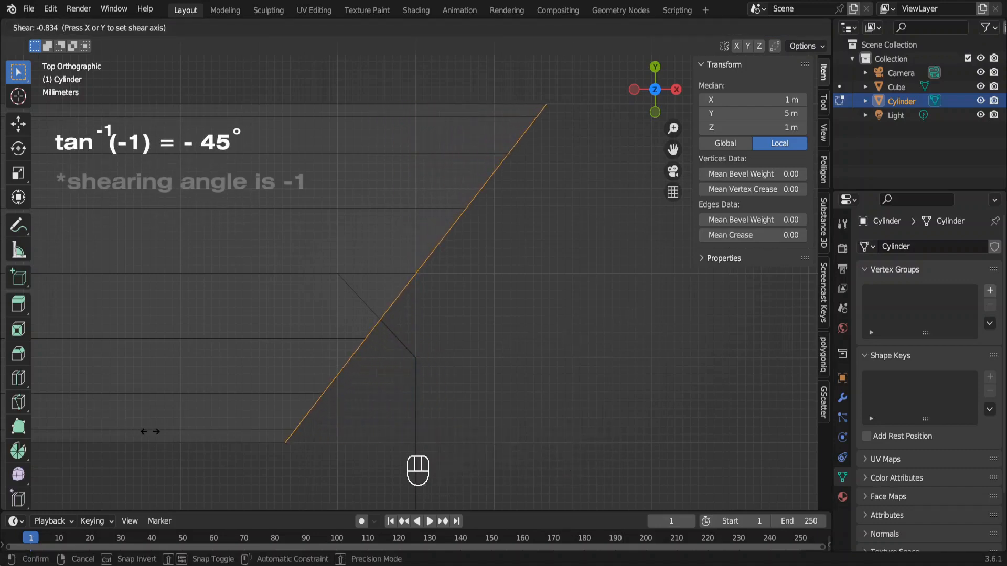
text(-1)
key(Return)
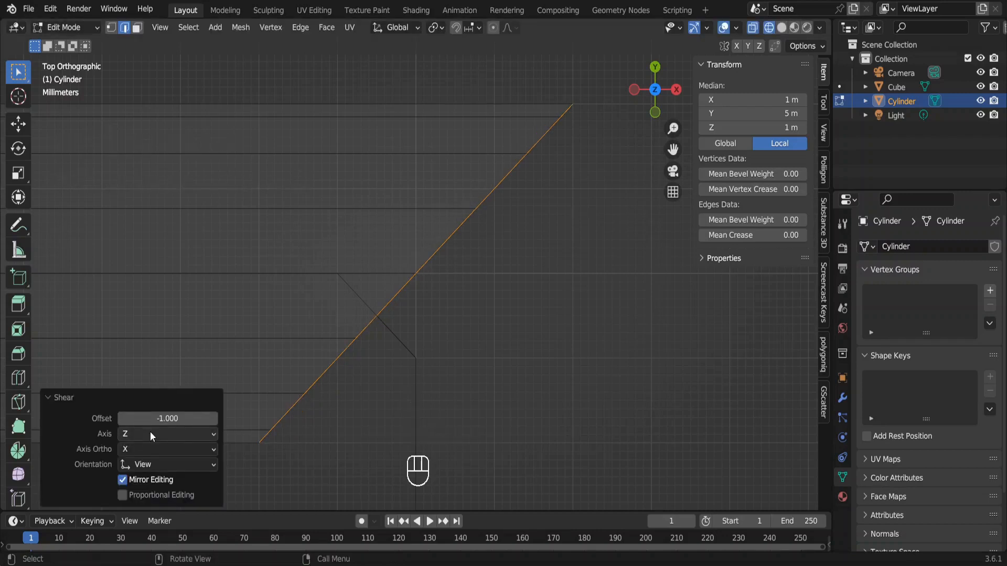
key(Escape)
Step: Extrude the sheared handrail end -1.5 m along the Y axis toward the room
ctrl+scroll(392, 392, down, 20)
shift+scroll(391, 392, down, 3)
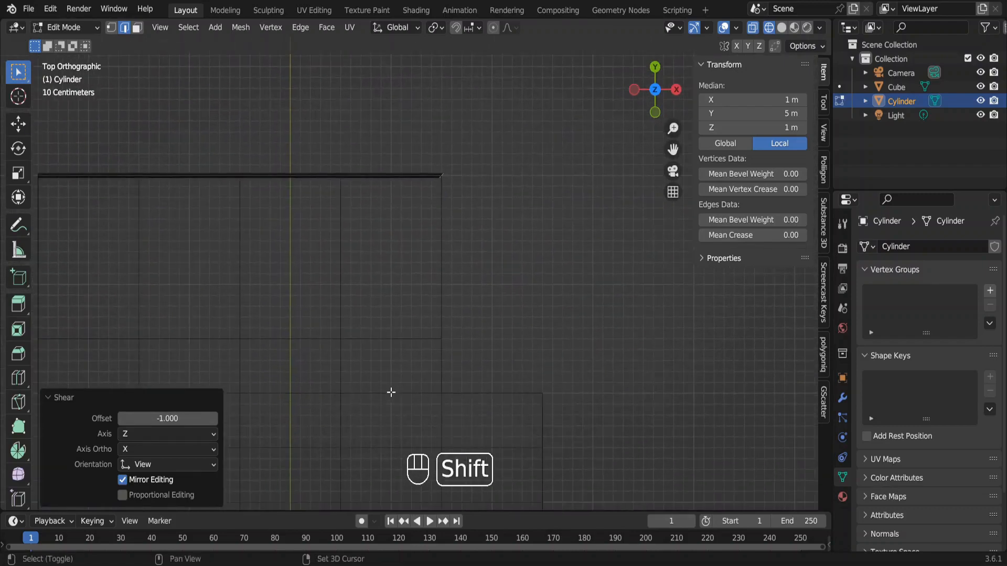
key(e)
key(y)
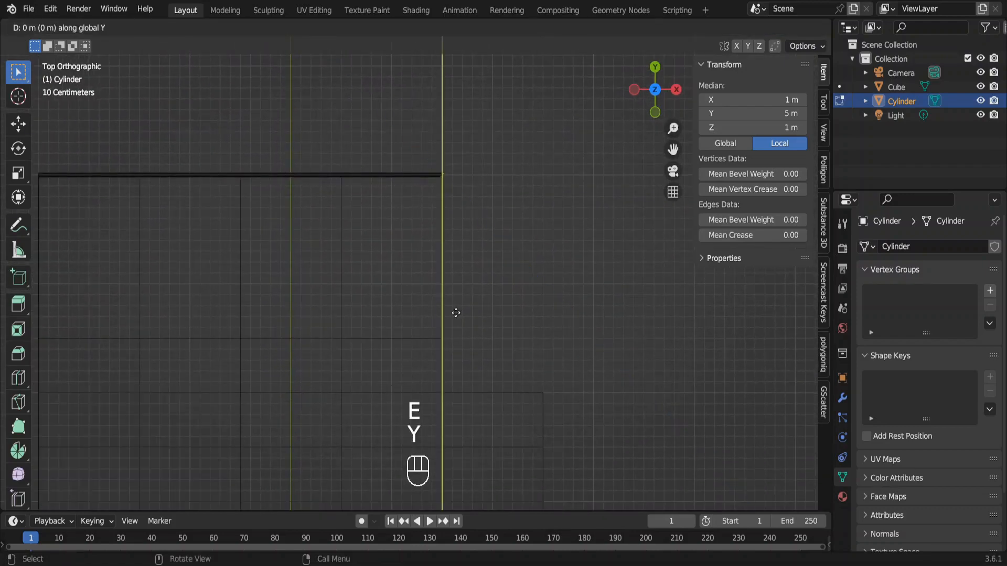
key(ctrl)
ctrl+click(459, 474)
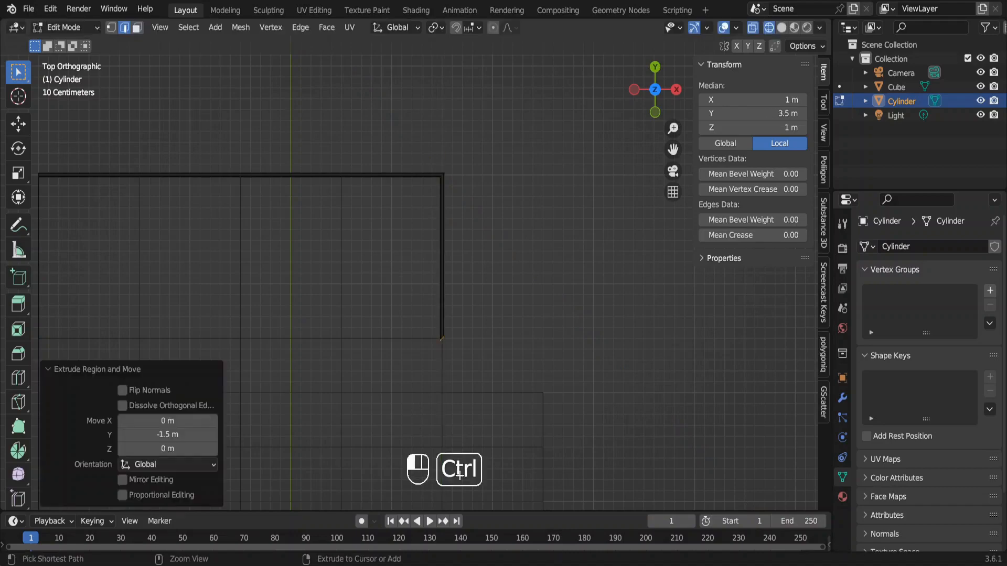
Step: Shear the extruded handrail end with an offset of -1 along the Y axis so it ends square
key(KP_Decimal)
key(shift+ctrl+alt+s)
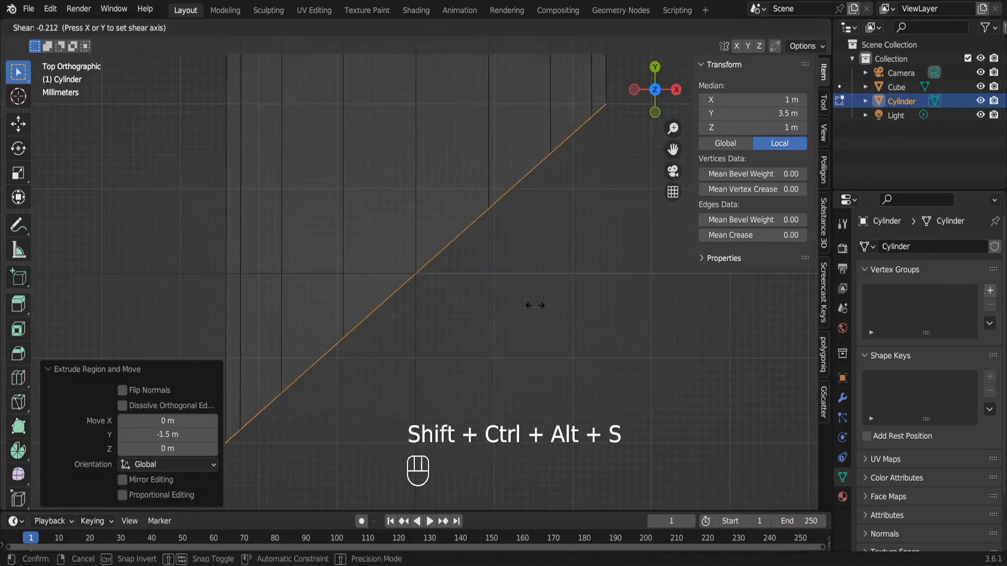
key(y)
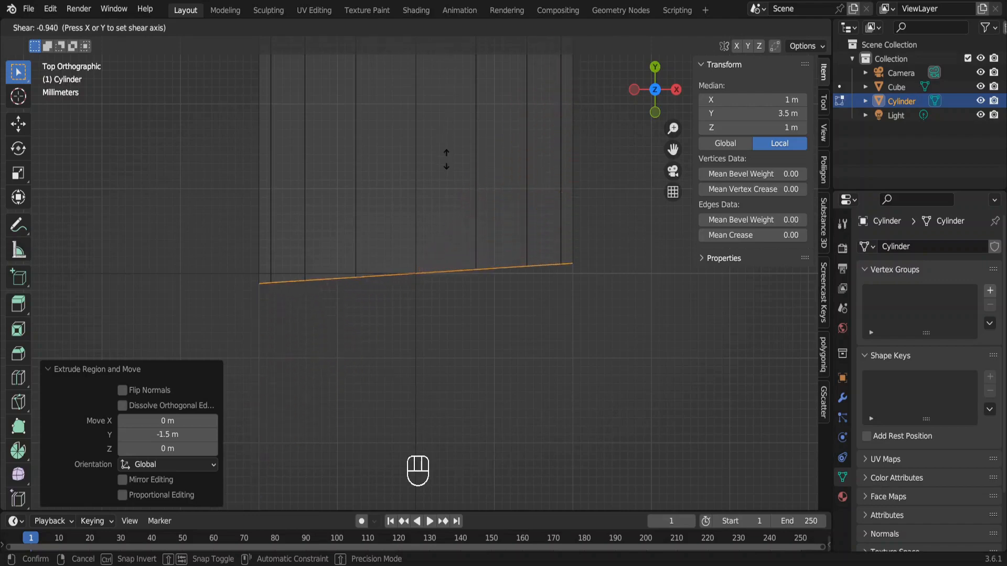
ctrl+click(447, 164)
Step: Lower the whole handrail 0.15 m along Z in camera view so it rests on the parapet
scroll(447, 164, down, 20)
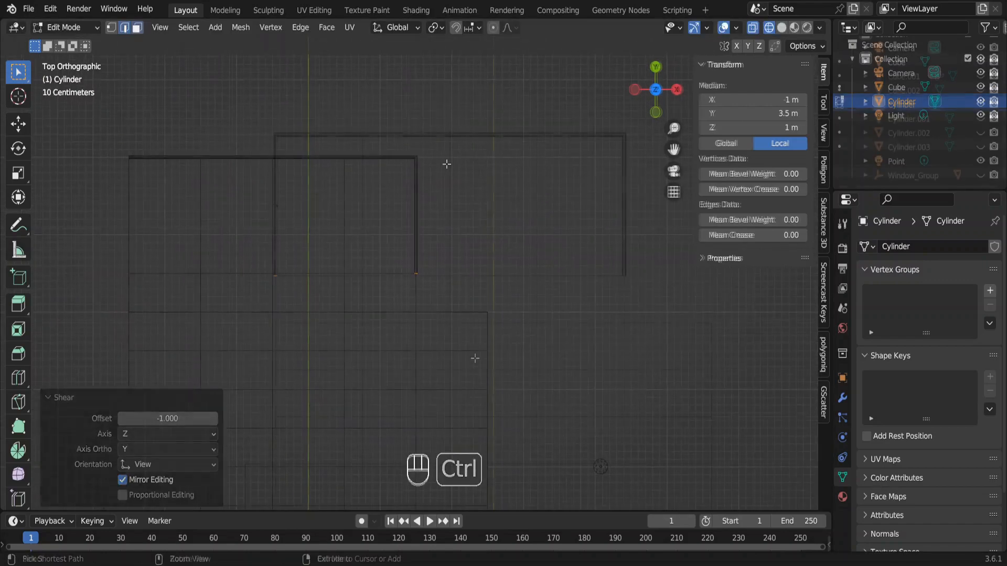
key(KP_0)
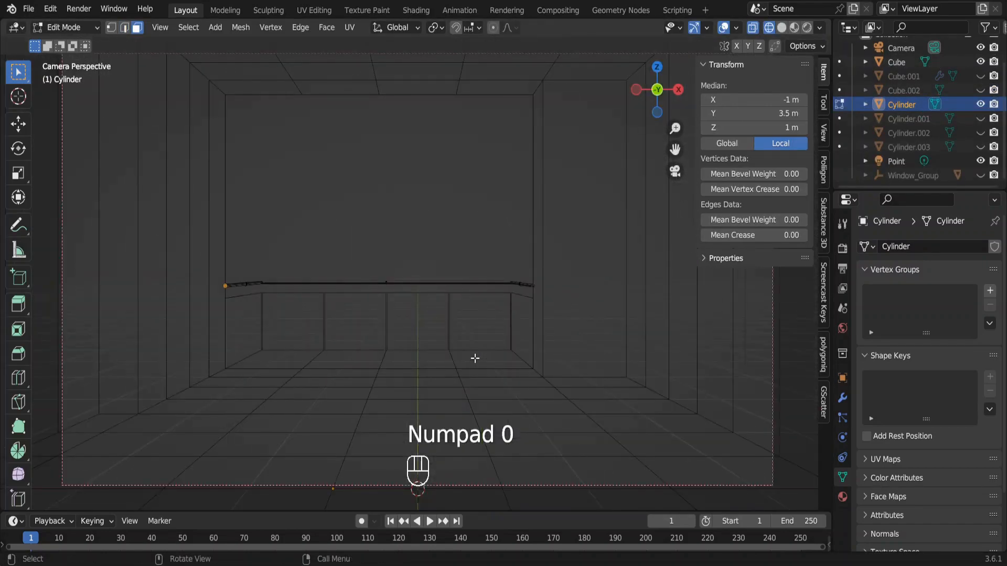
key(Tab)
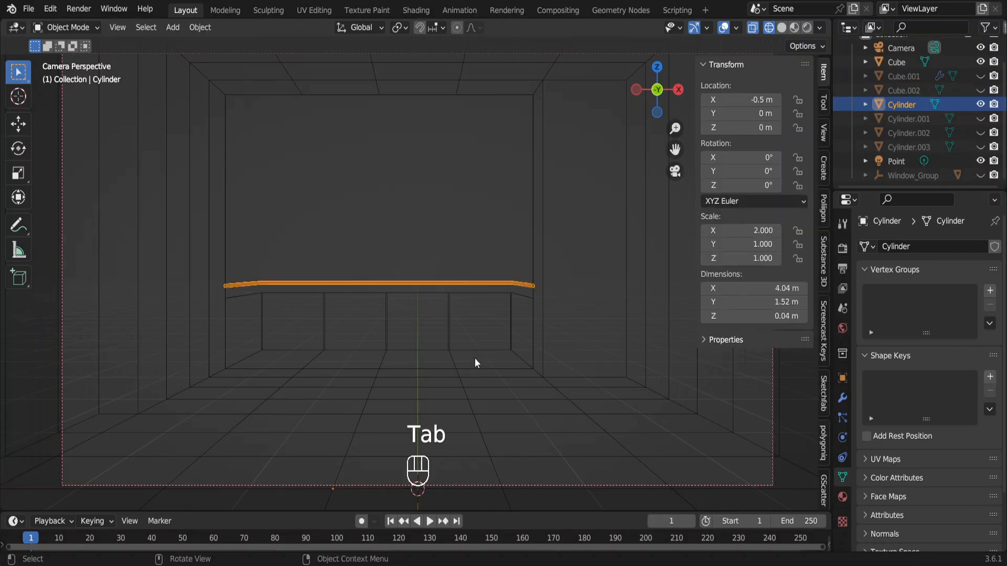
key(g)
key(z)
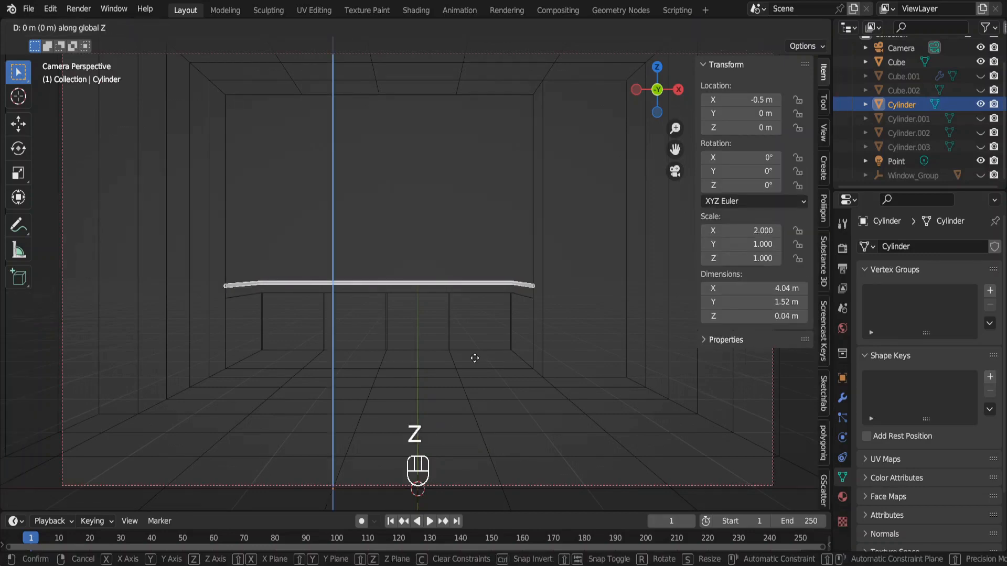
text(.1)
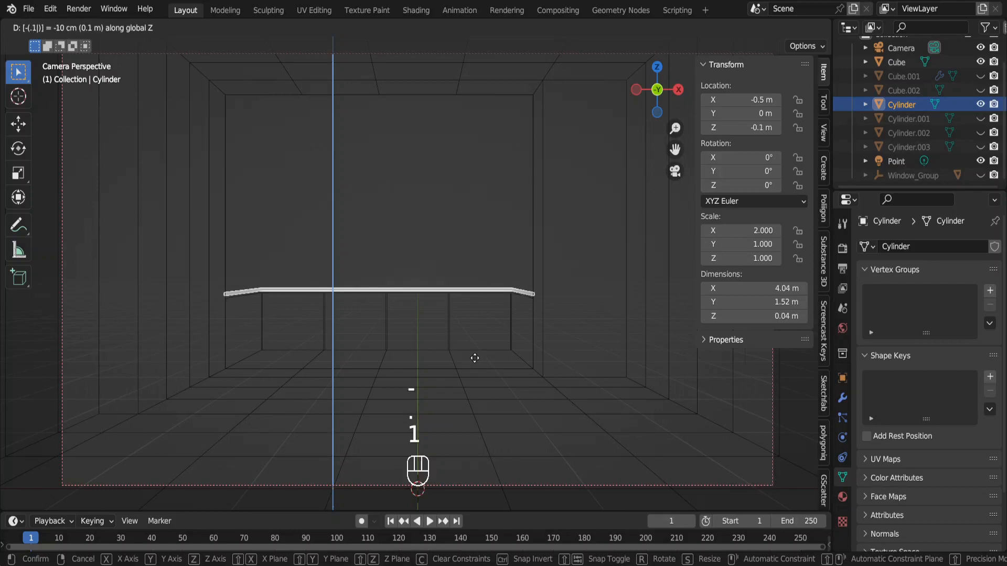
text(5)
key(Return)
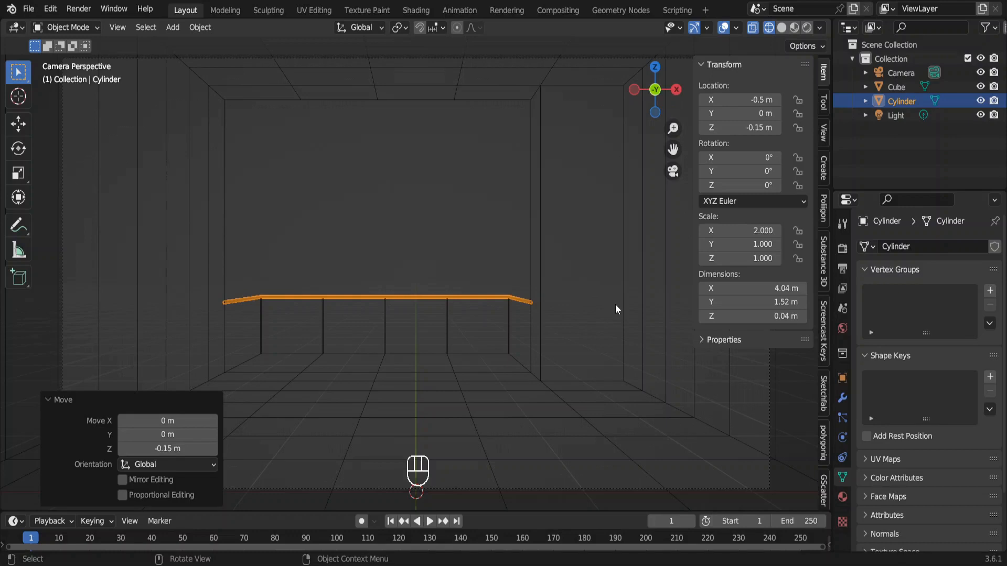
Step: Add a mesh cylinder and move its geometry up 1 m along Z in Edit Mode, keeping the origin at its base
key(shift+a)
mouse_move(625, 281)
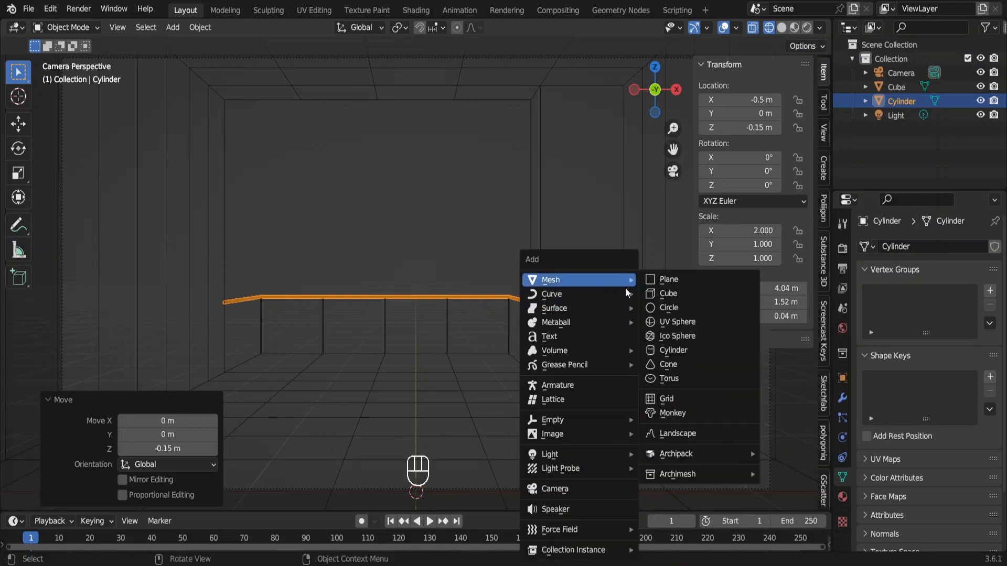
click(677, 350)
key(Tab)
key(g)
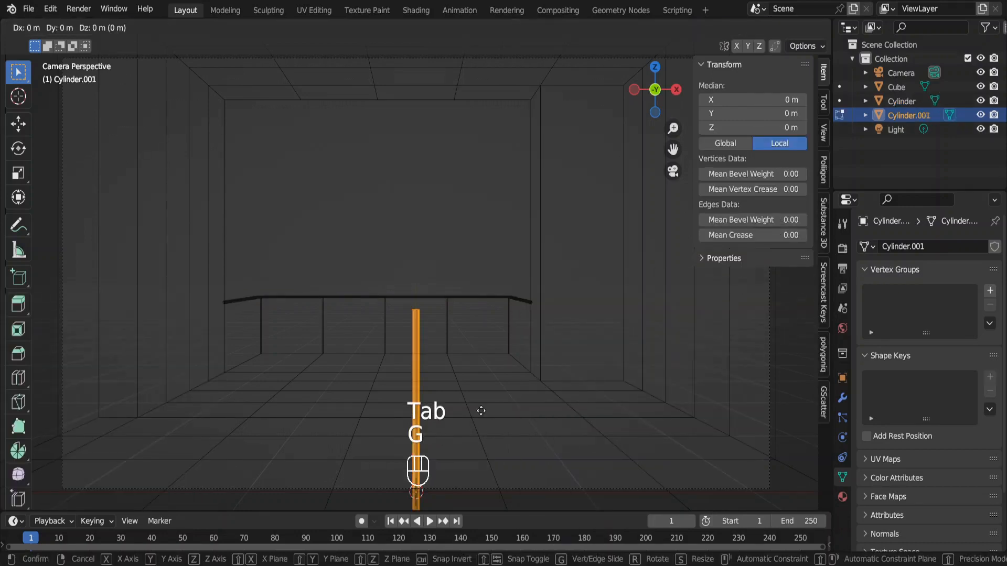
key(z)
key(1)
key(Return)
key(Tab)
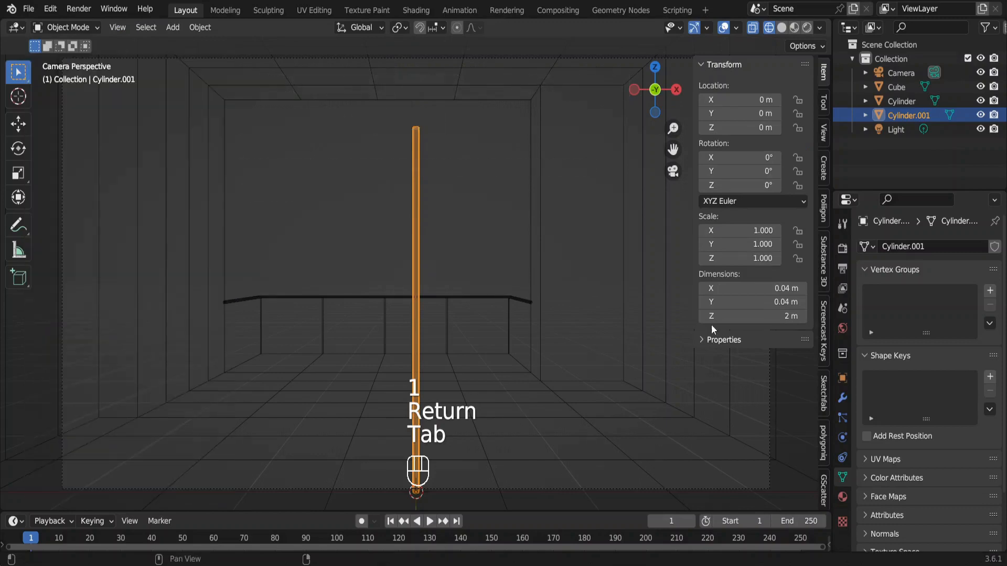
Step: Set the new cylinder's Z dimension to 0.82 m and move it to the balcony corner at X 1.5 m, Y 5 m
click(772, 318)
text(.8)
key(Return)
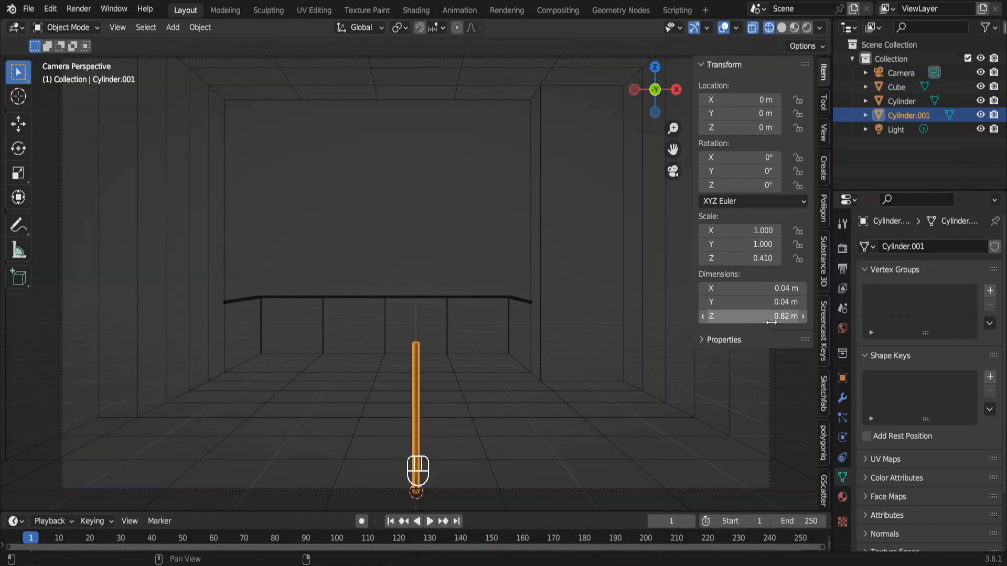
key(KP_7)
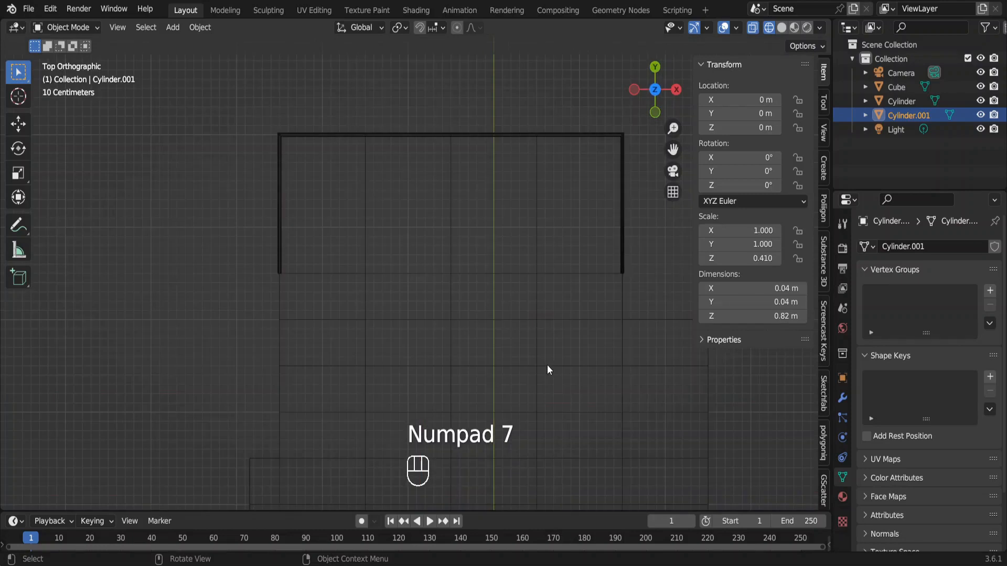
key(g)
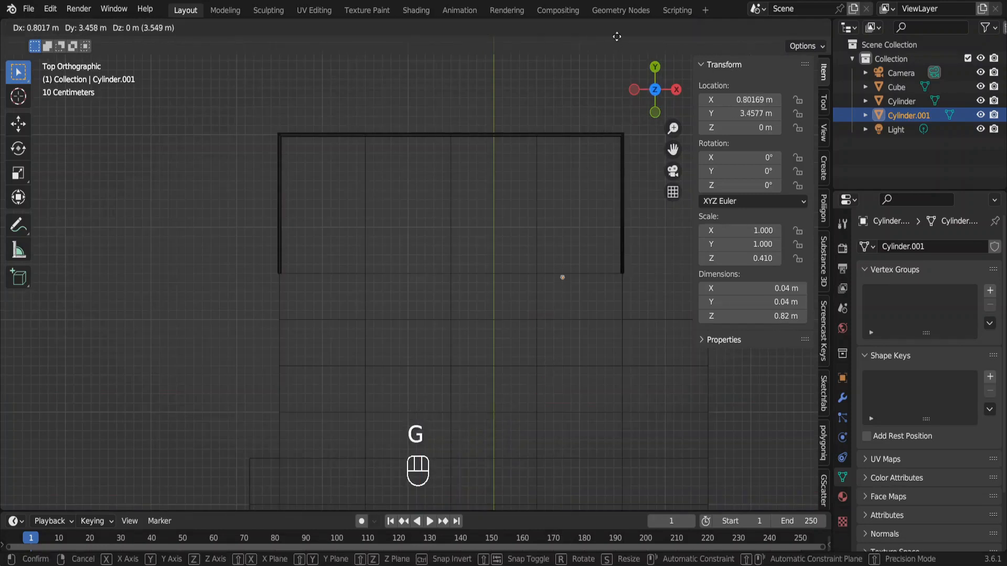
click(664, 370)
Step: Make a linked duplicate of the corner post and place it -4 m along X at the opposite balcony corner
key(alt+d)
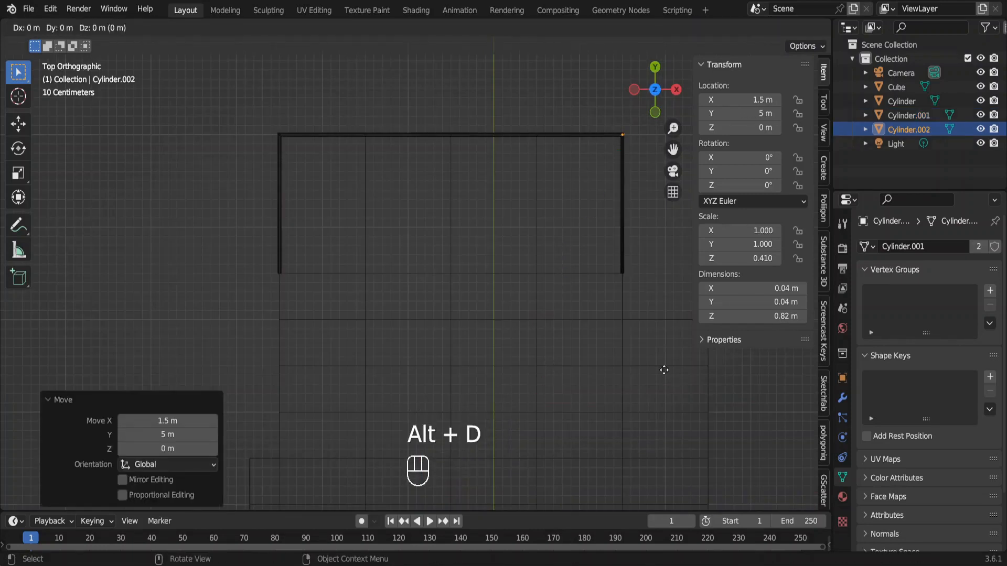
key(x)
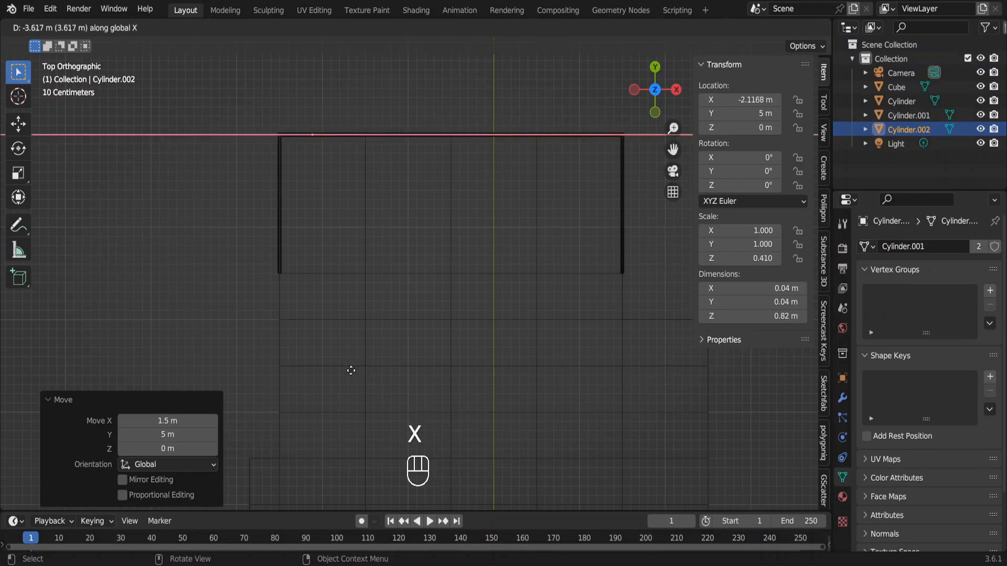
key(ctrl)
click(322, 373)
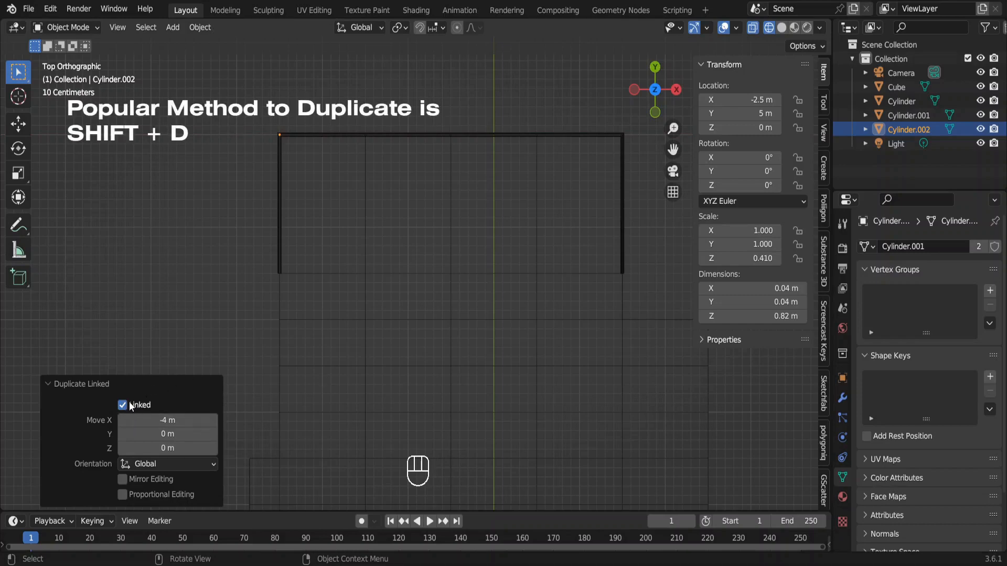
Step: Add a mesh cube in camera view and switch the viewport to Solid shading
key(KP_0)
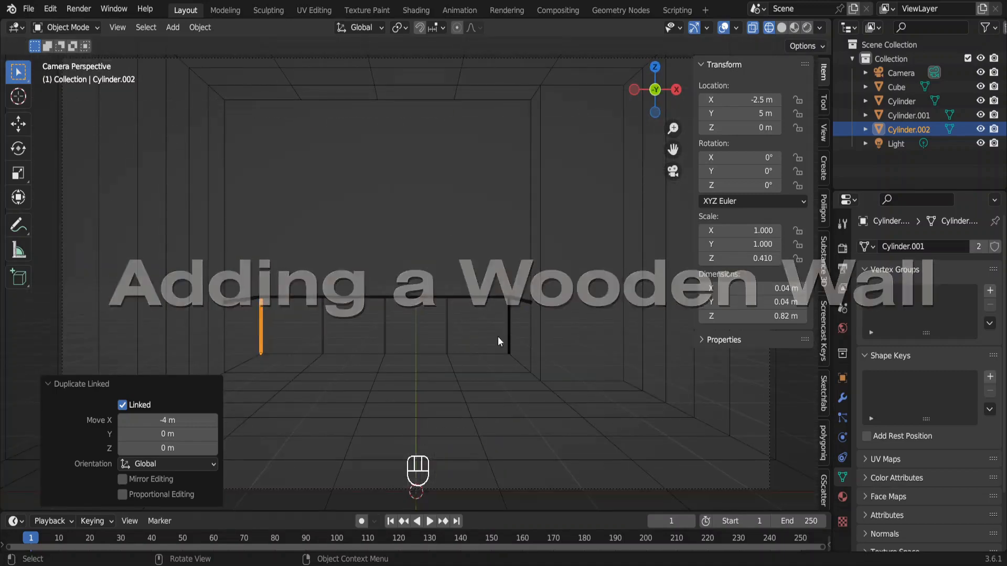
key(shift+a)
mouse_move(597, 279)
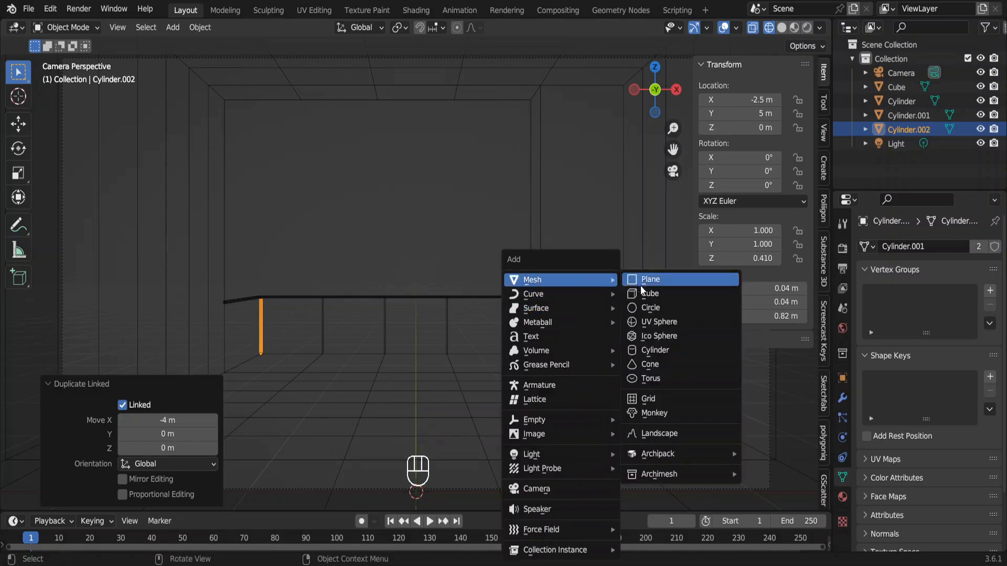
click(659, 297)
key(z)
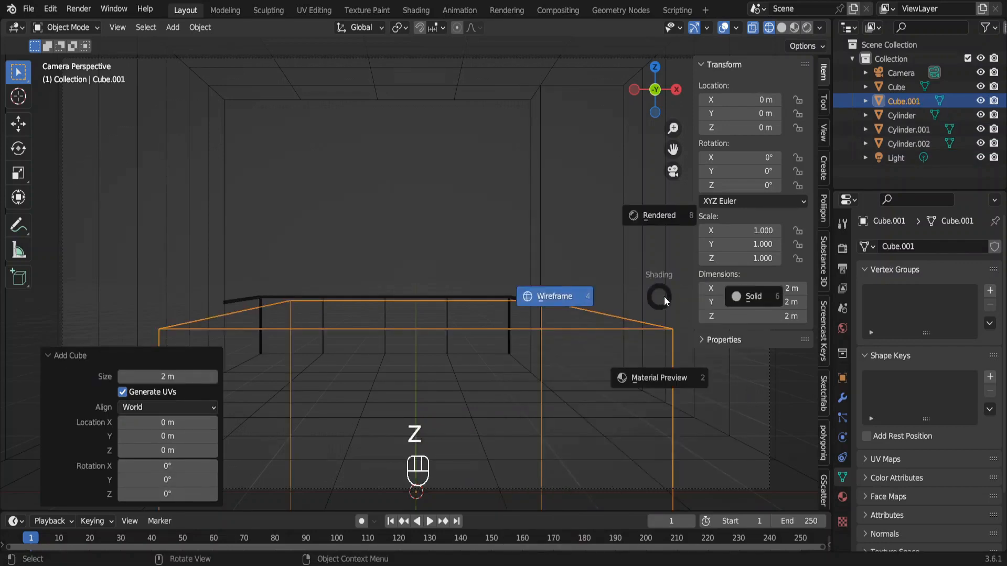
click(724, 297)
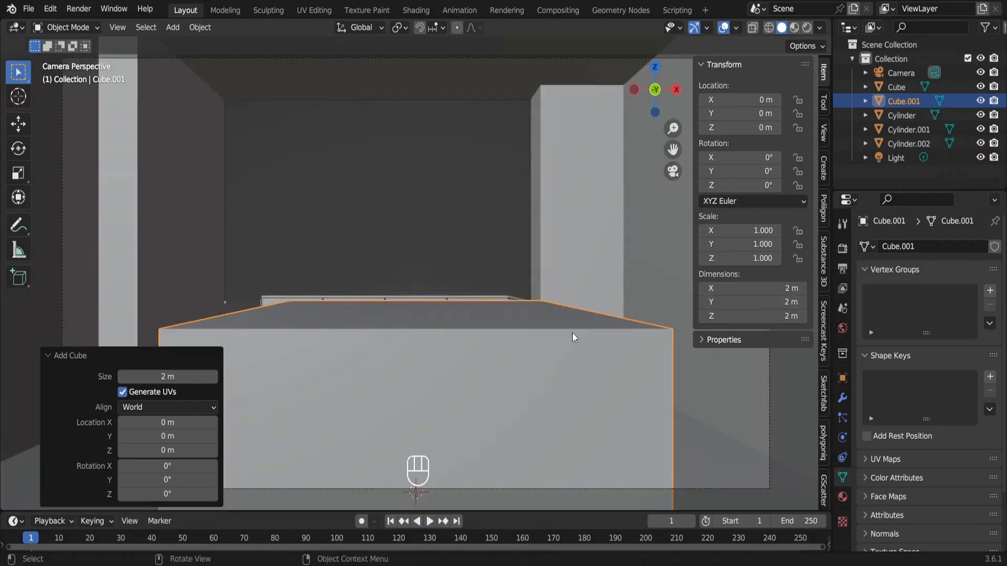
Step: Move the new cube's geometry up 1 m along Z in Edit Mode so its origin sits at the base
key(Tab)
key(g)
key(z)
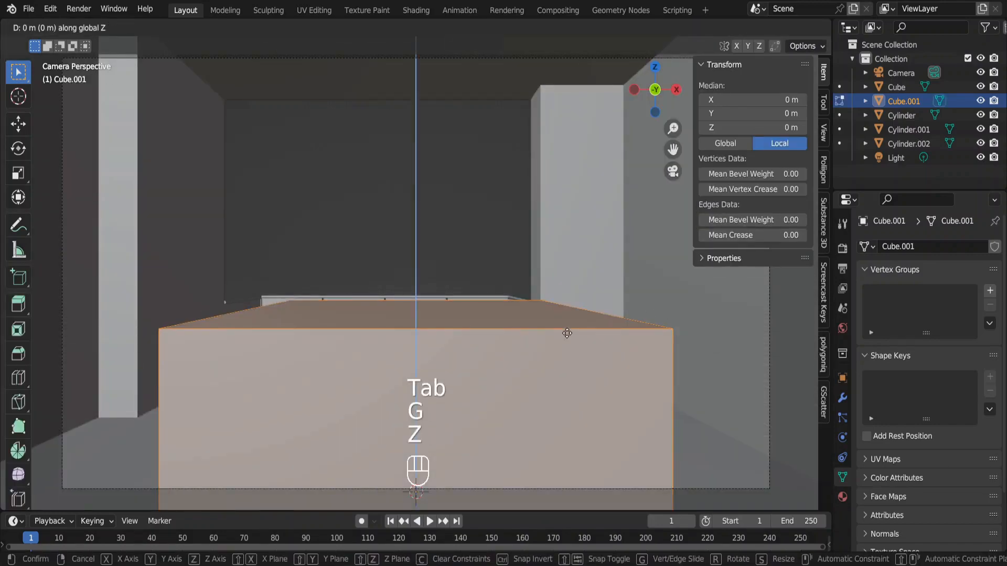
key(1)
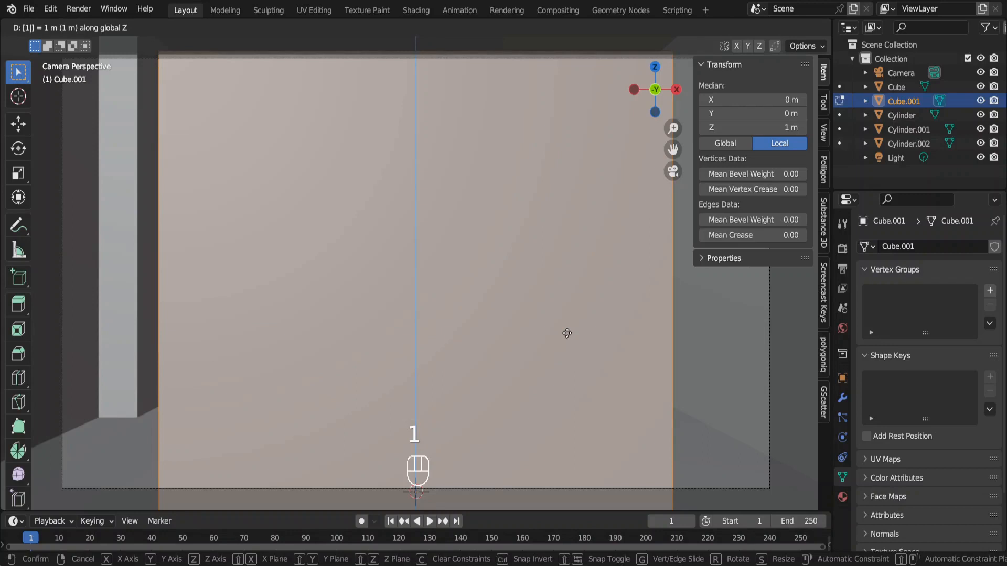
key(Return)
key(Tab)
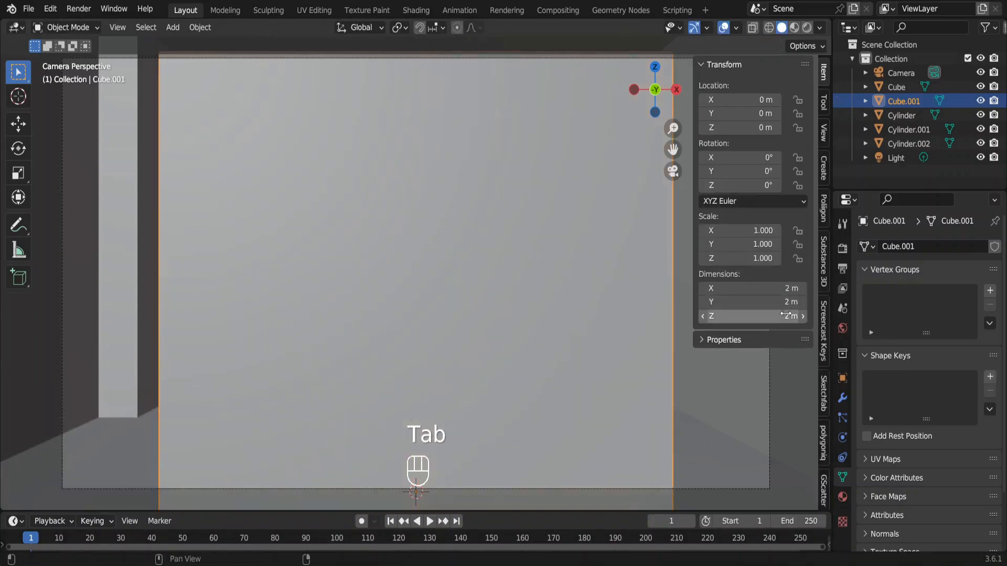
Step: Set the new cube's dimensions to 0.025 m in X, 0.075 m in Y and 3.3 m in Z to form a slat
click(786, 316)
text(3.3)
key(Return)
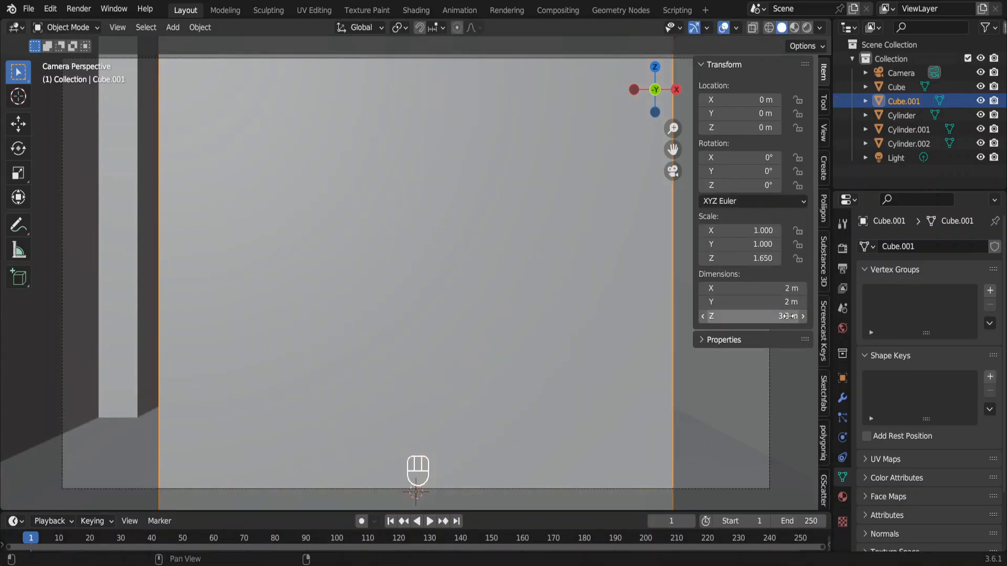
click(783, 303)
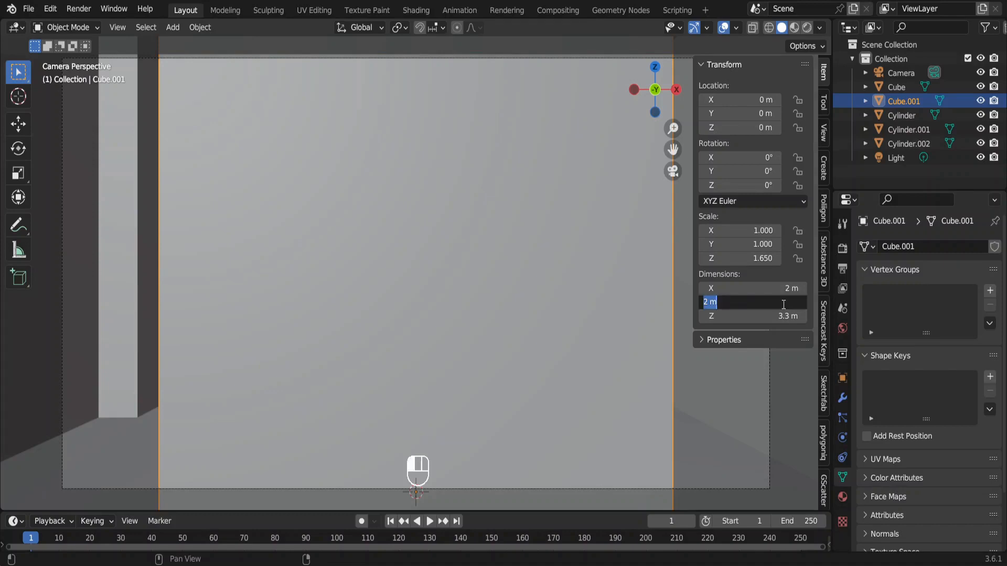
text(0.075)
key(Return)
click(776, 286)
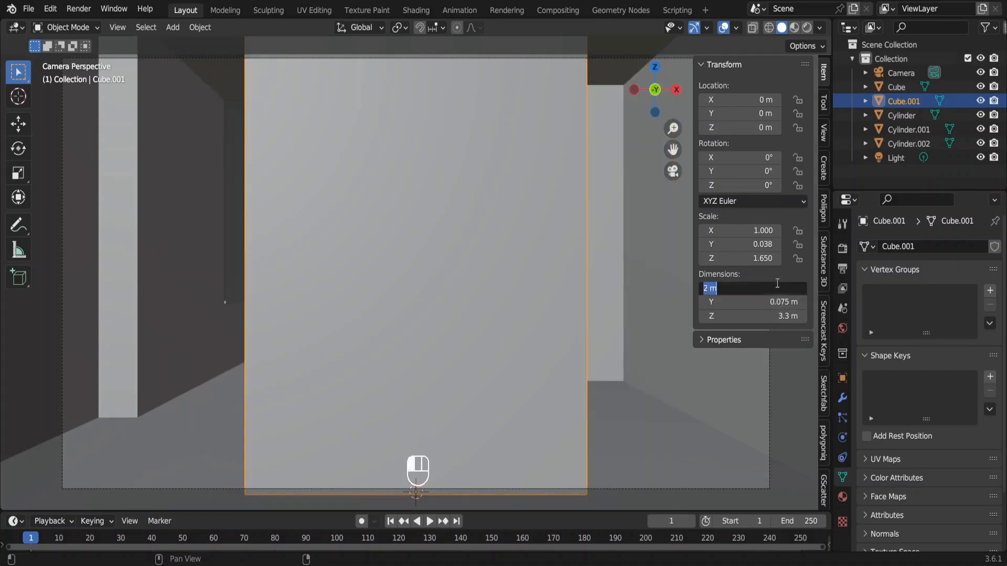
text(0.025)
key(Return)
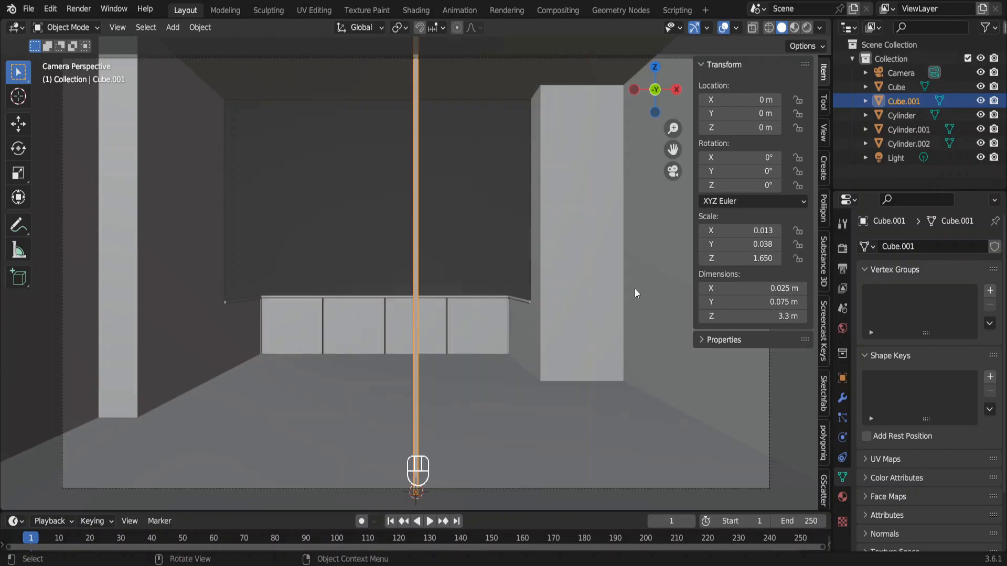
Step: Move the slat to X 2.5 m, Y 3 m, in the corner beside the back wall pillar
middle_drag(634, 293, 515, 286)
scroll(515, 287, up, 5)
scroll(515, 287, down, 5)
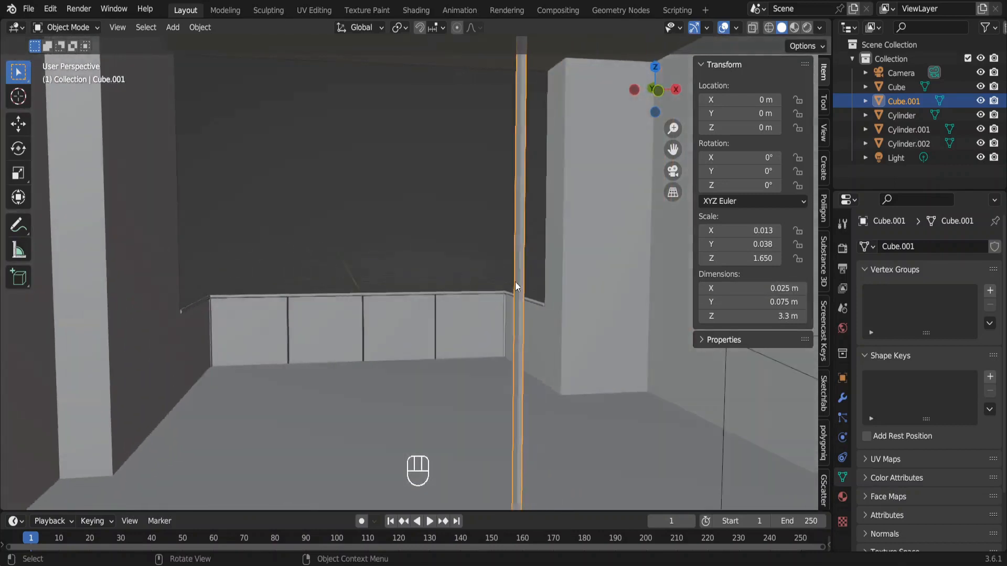
scroll(515, 281, down, 2)
key(KP_0)
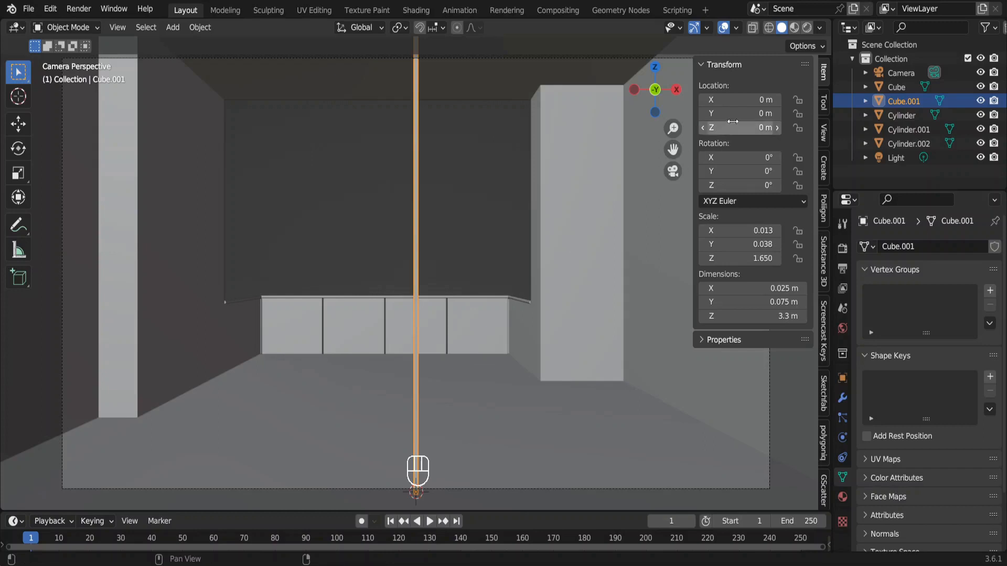
drag(732, 114, 778, 99)
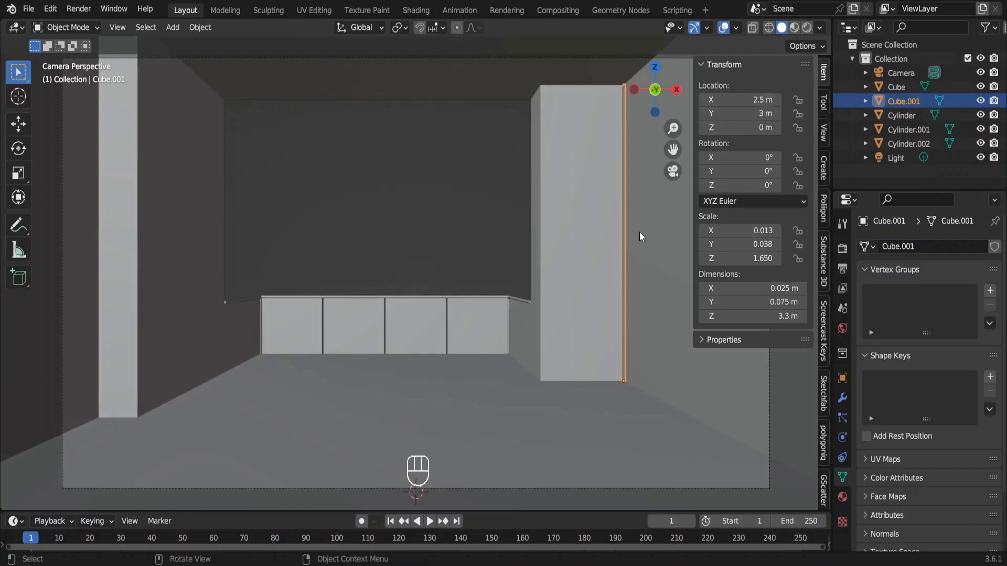
Step: Add an Array modifier to the slat with a relative offset factor of 0 in X and -1 in Y
key(KP_Decimal)
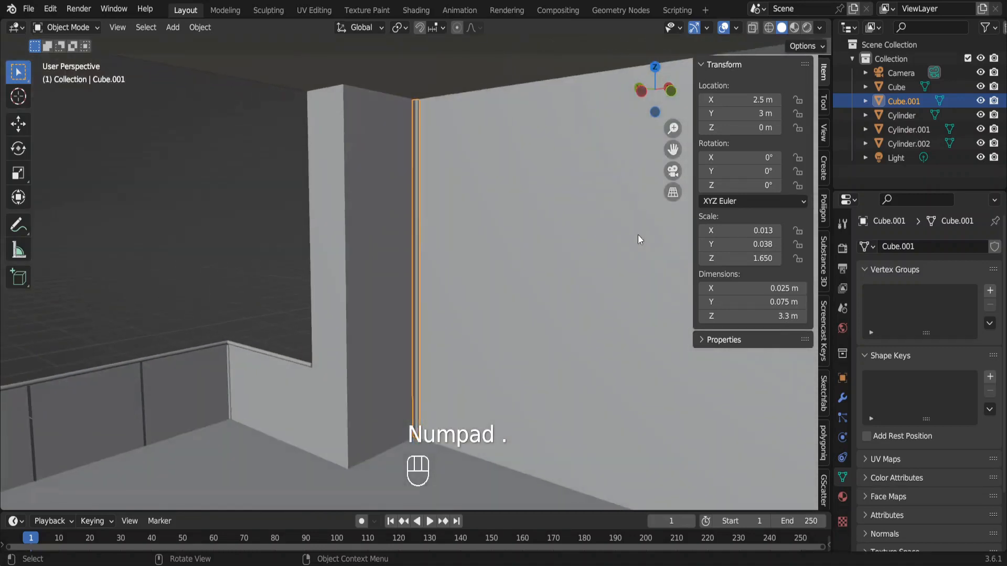
ctrl+middle_drag(637, 234, 647, 238)
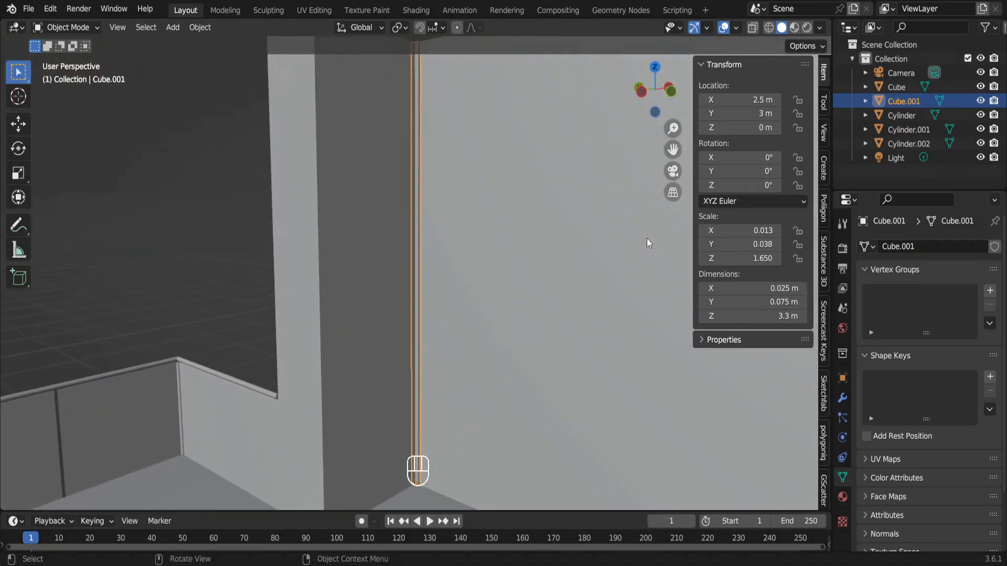
click(843, 399)
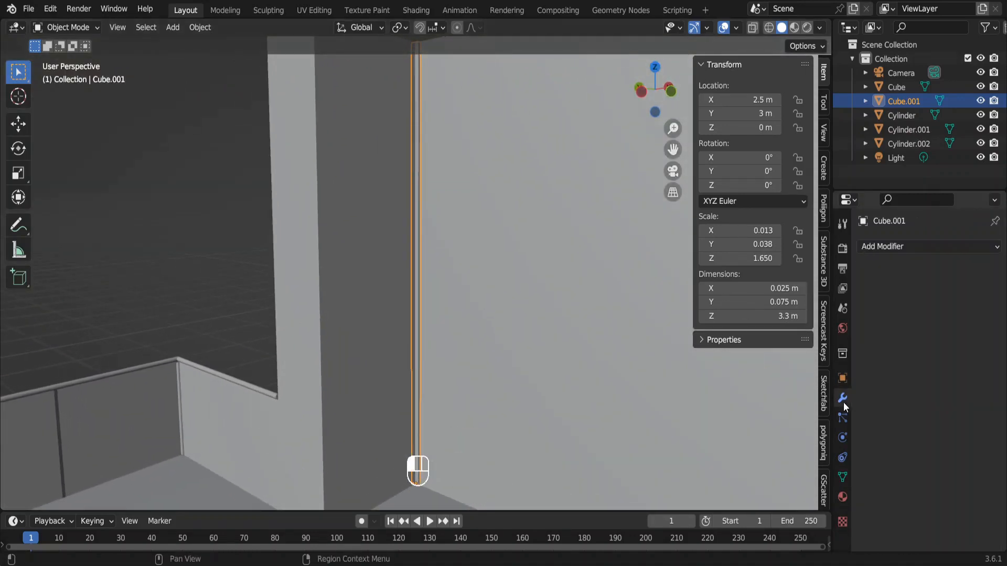
click(937, 245)
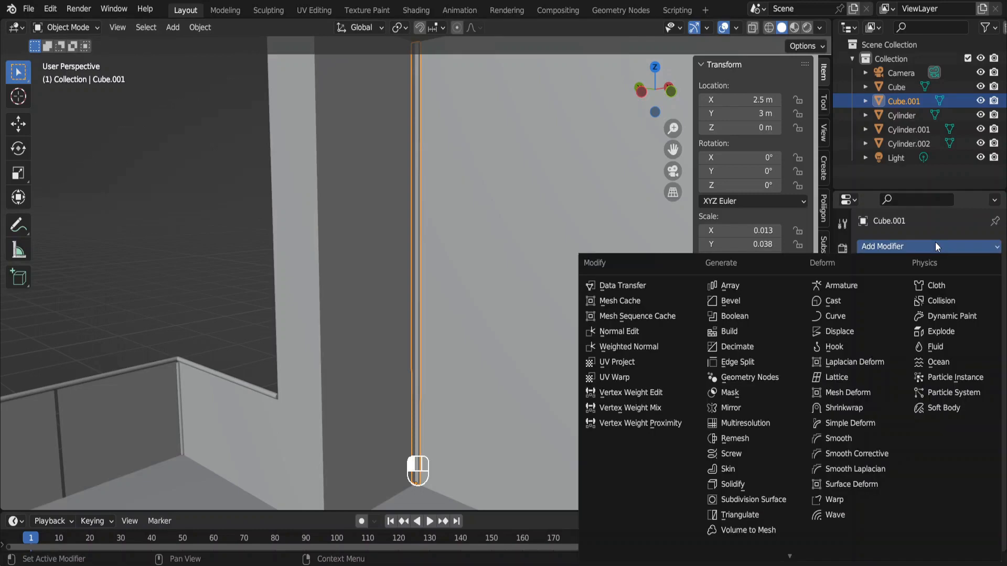
click(742, 283)
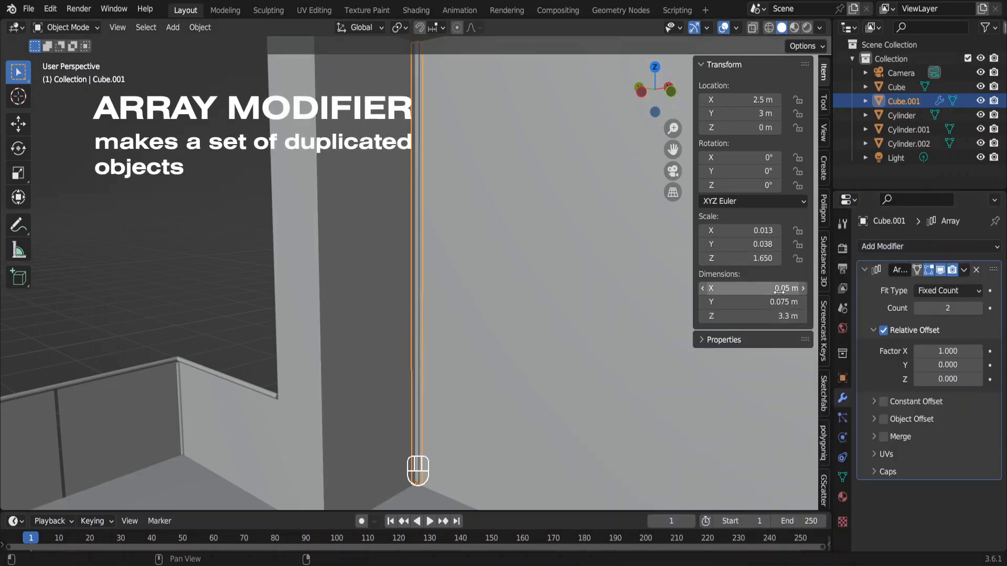
double_click(942, 351)
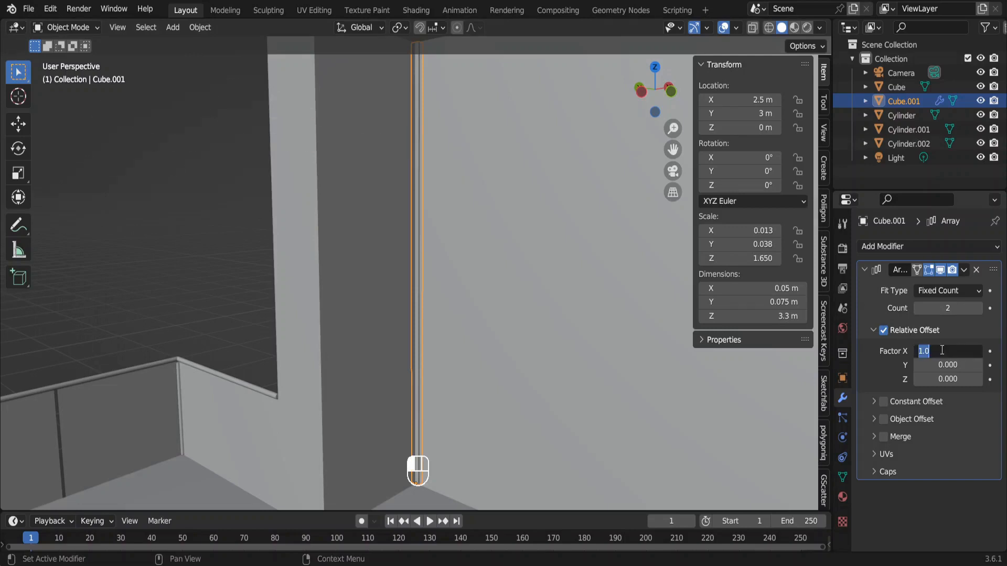
text(0)
key(Return)
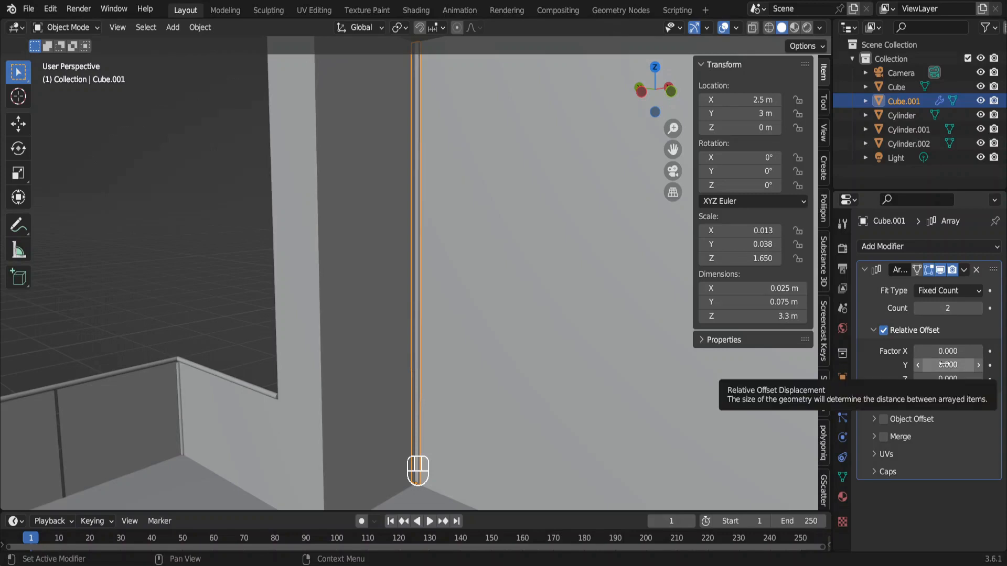
click(946, 365)
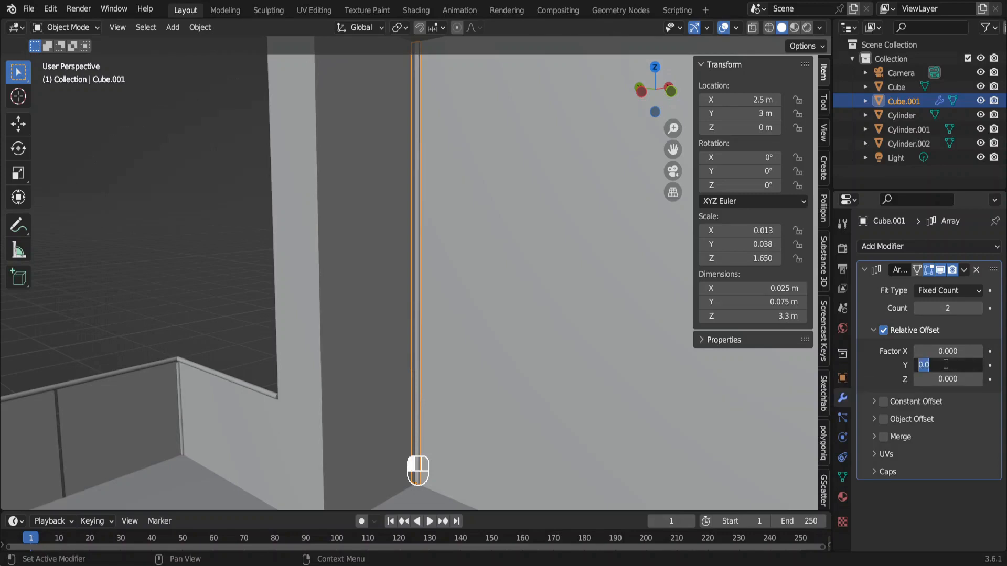
text(1)
key(Return)
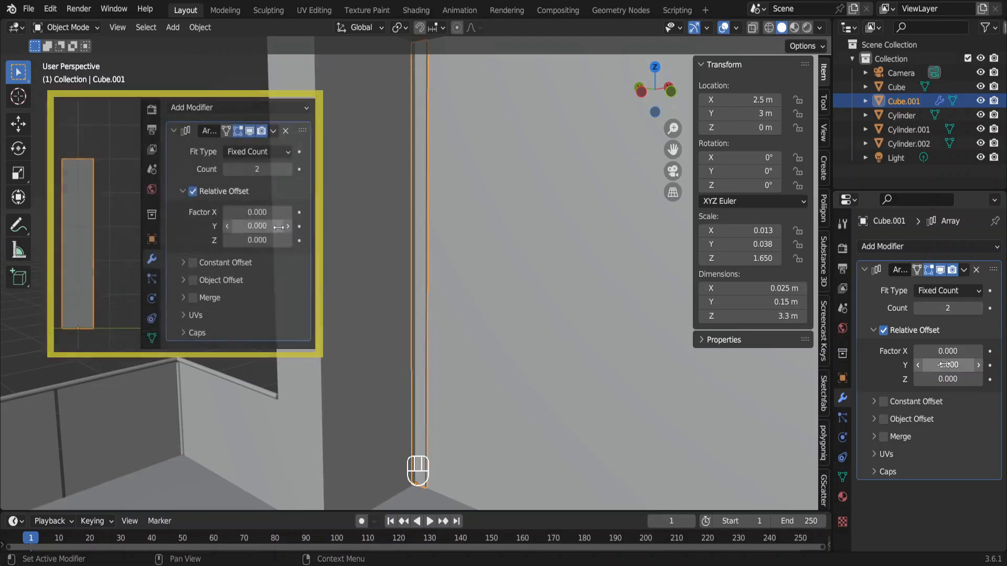
drag(945, 364, 948, 362)
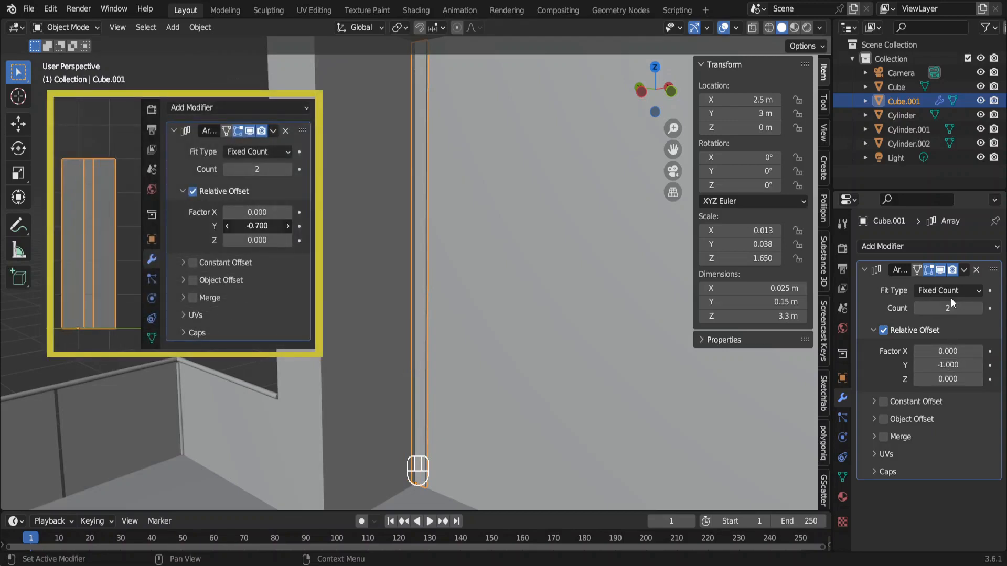
Step: Raise the slat array's count to 37 and set its relative offset Y factor to -1.1 for gaps between slats
drag(948, 308, 994, 308)
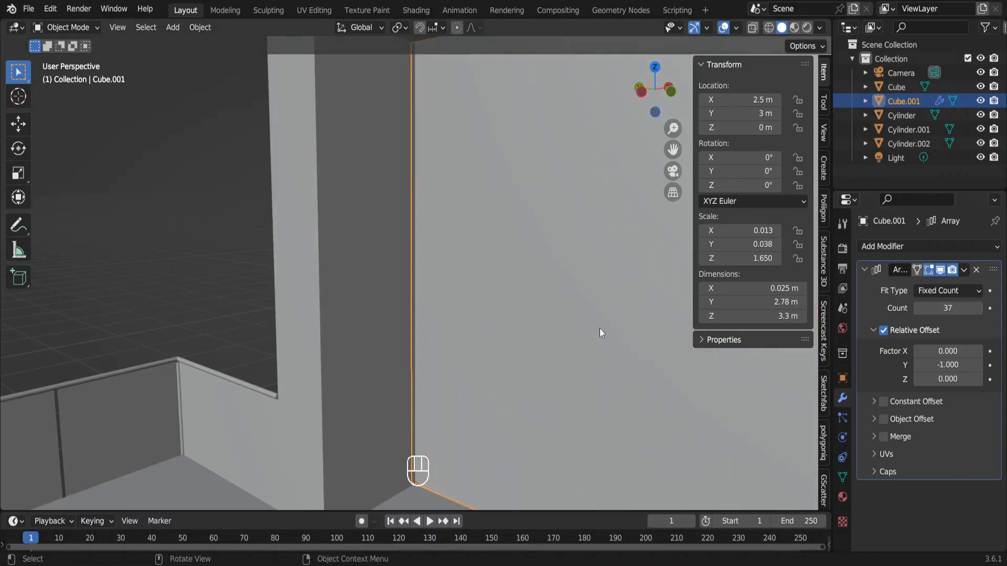
click(939, 365)
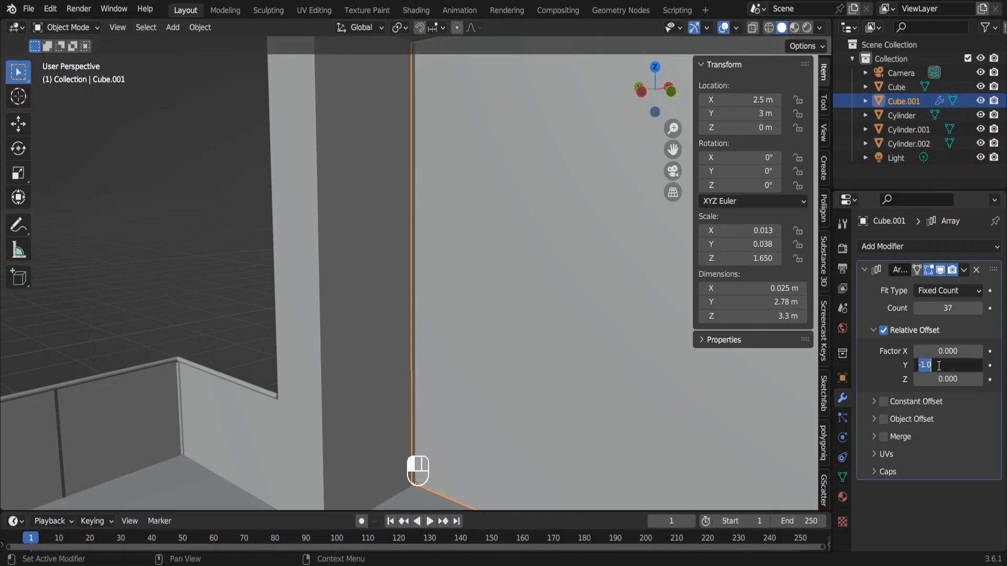
click(939, 366)
key(BackSpace)
text(1)
key(Return)
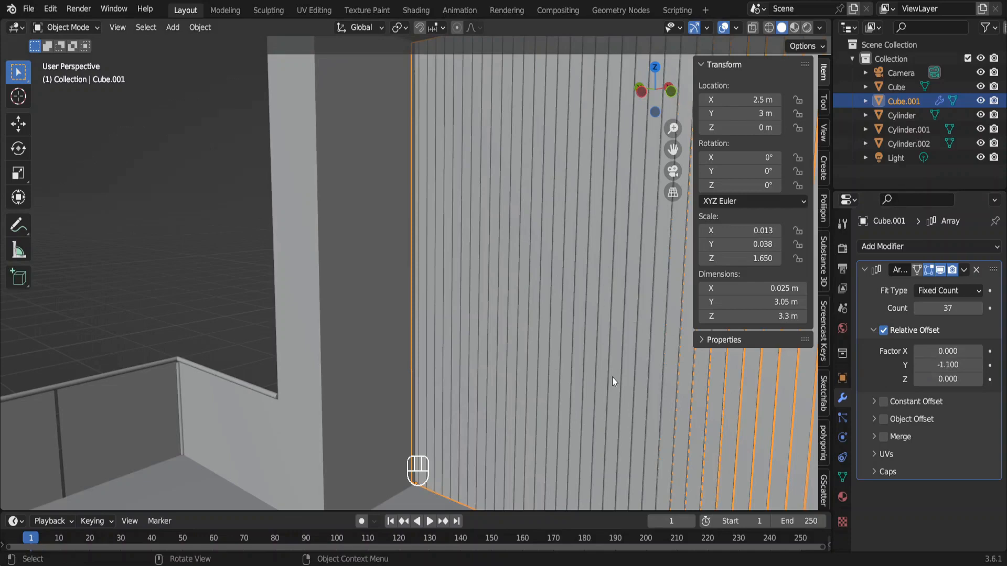
Step: Increase the slat array's count to 73 in camera view so the slats run along the whole side wall
key(KP_0)
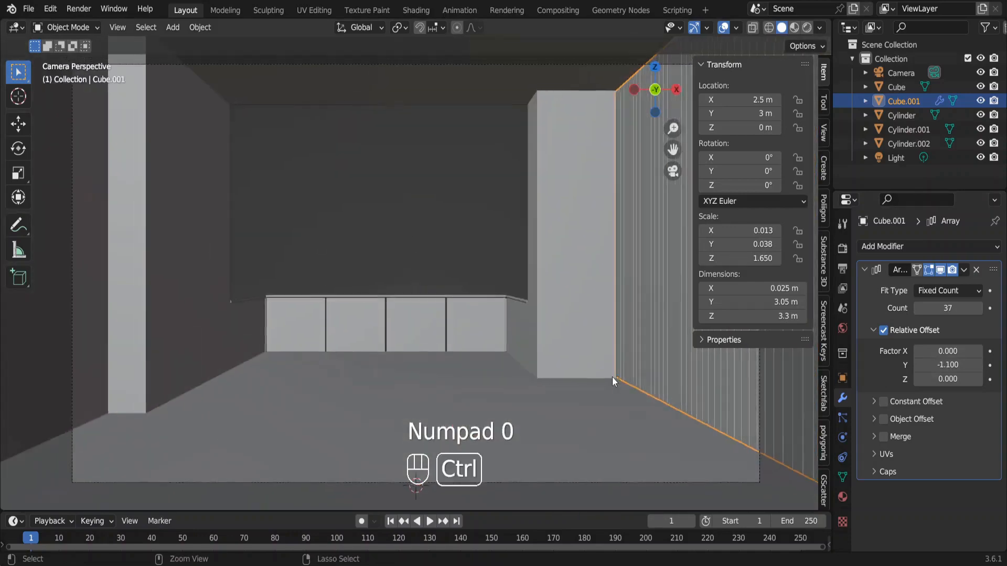
scroll(612, 376, down, 3)
key(n)
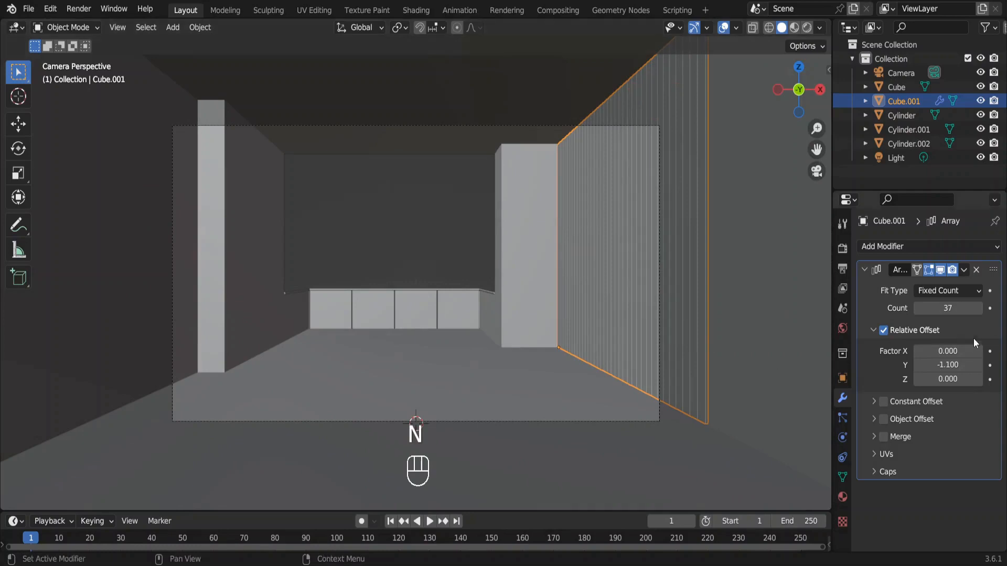
drag(948, 308, 970, 308)
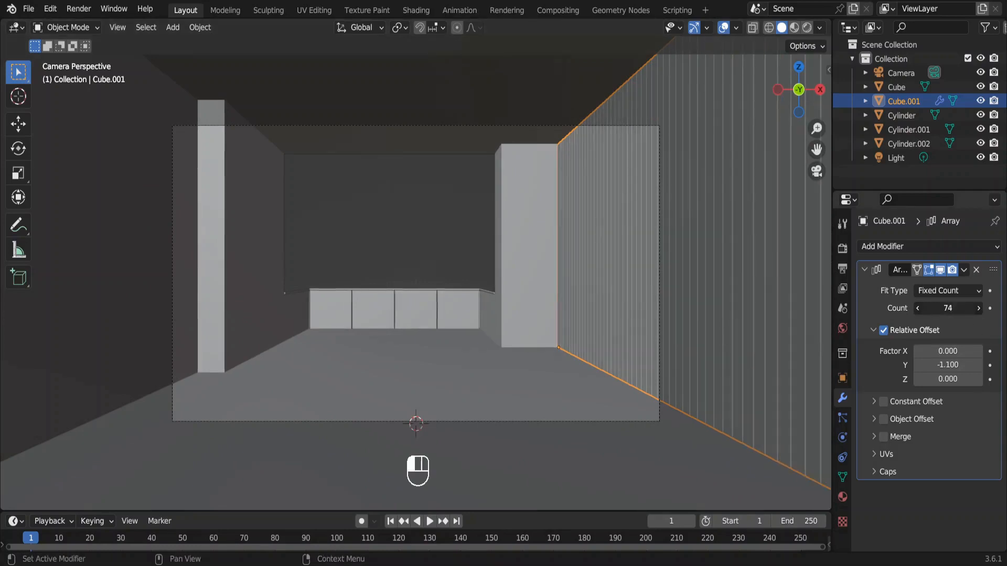
scroll(711, 300, up, 2)
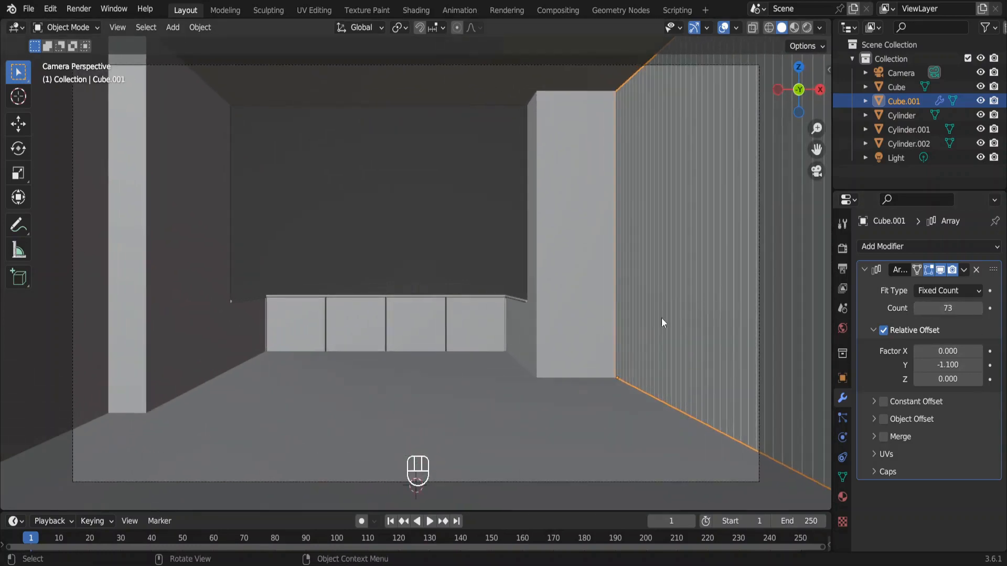
Step: Add another mesh cube and move its geometry up 1 m along Z in Edit Mode
key(shift)
key(shift+a)
click(691, 291)
key(Tab)
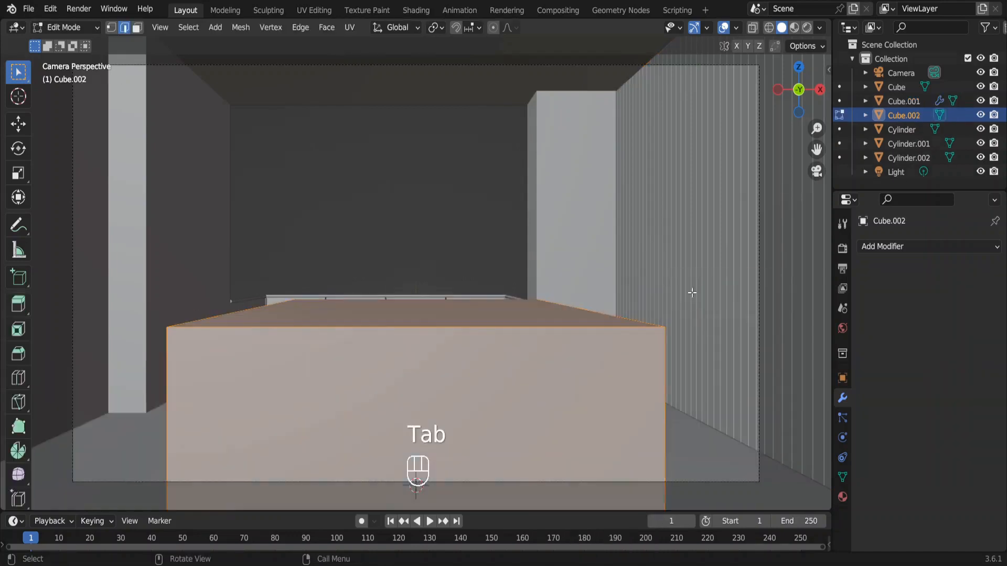
key(g)
key(z)
key(1)
key(Return)
key(Tab)
Step: Set the second cube's dimensions to 0.35 m in X, 2.5 m in Y and 0.2 m in Z
key(n)
click(771, 315)
text(0.2)
key(Return)
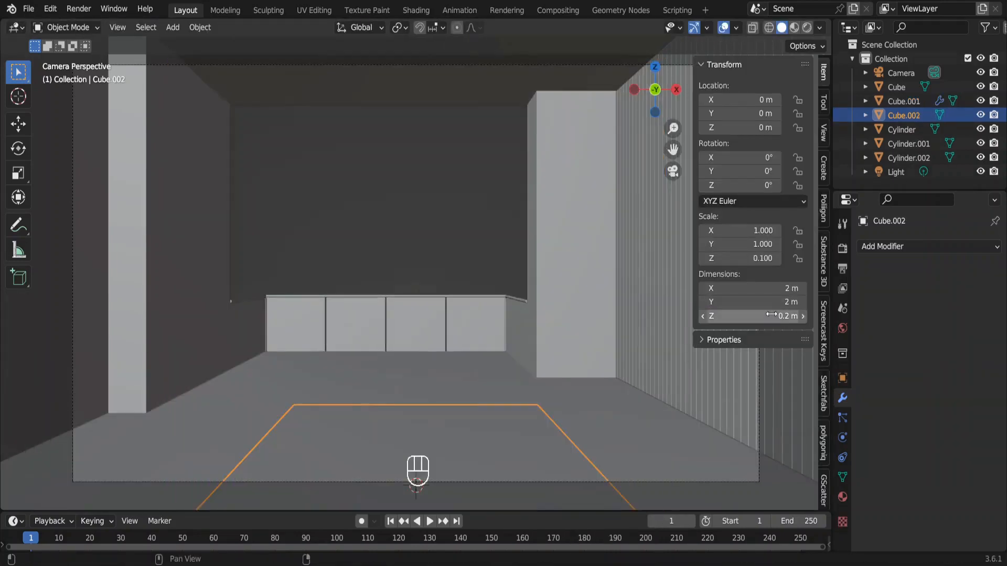
click(772, 302)
click(773, 303)
key(Left)
key(Left)
text(.5)
key(Return)
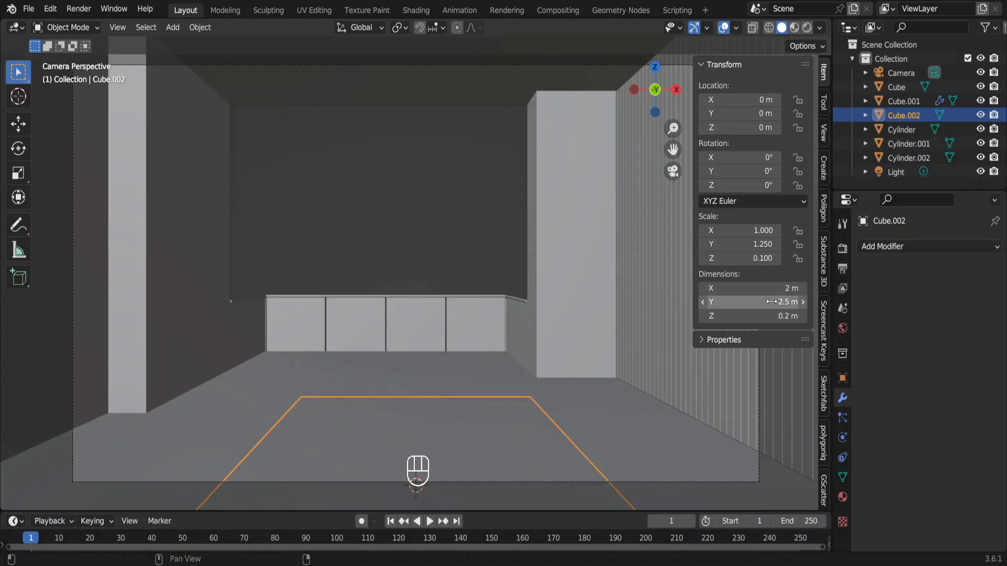
click(772, 289)
text(.35)
key(Return)
Step: Position the long box in the wall recess at X -2.675 m, Y 0.25 m, Z 0.4 m
double_click(765, 127)
text(.4)
key(Return)
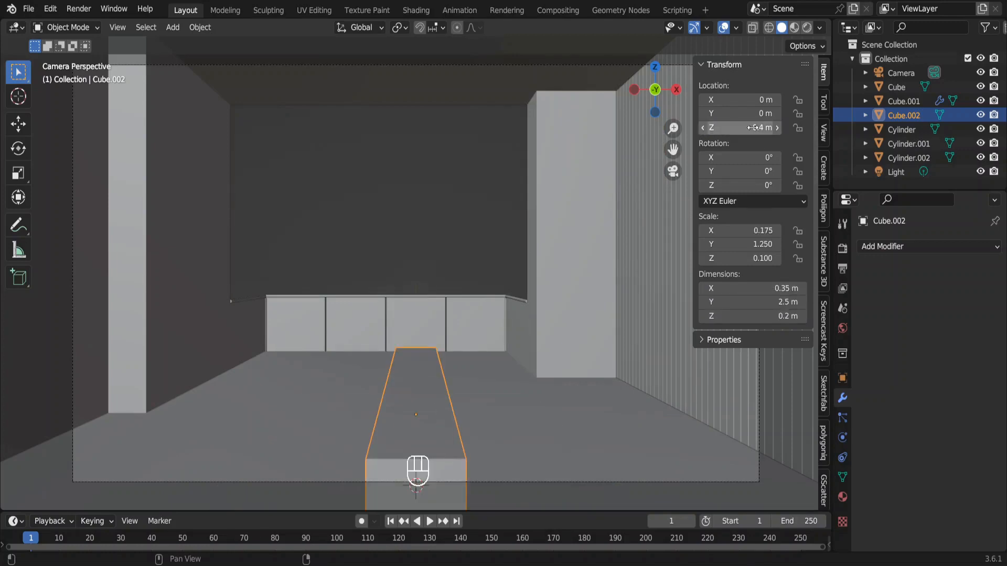
drag(739, 99, 604, 100)
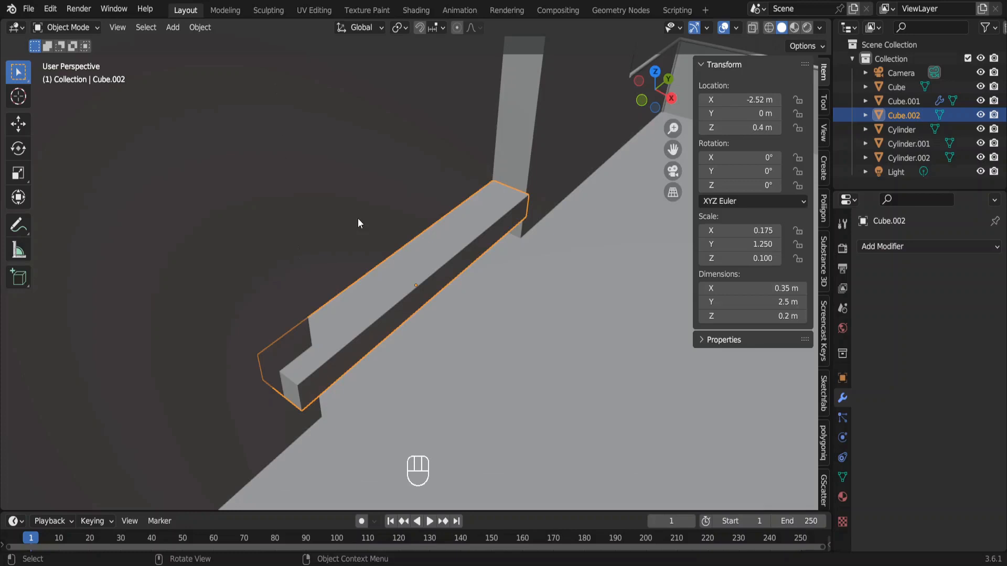
drag(728, 104, 724, 115)
click(728, 103)
text(-2.675)
key(Return)
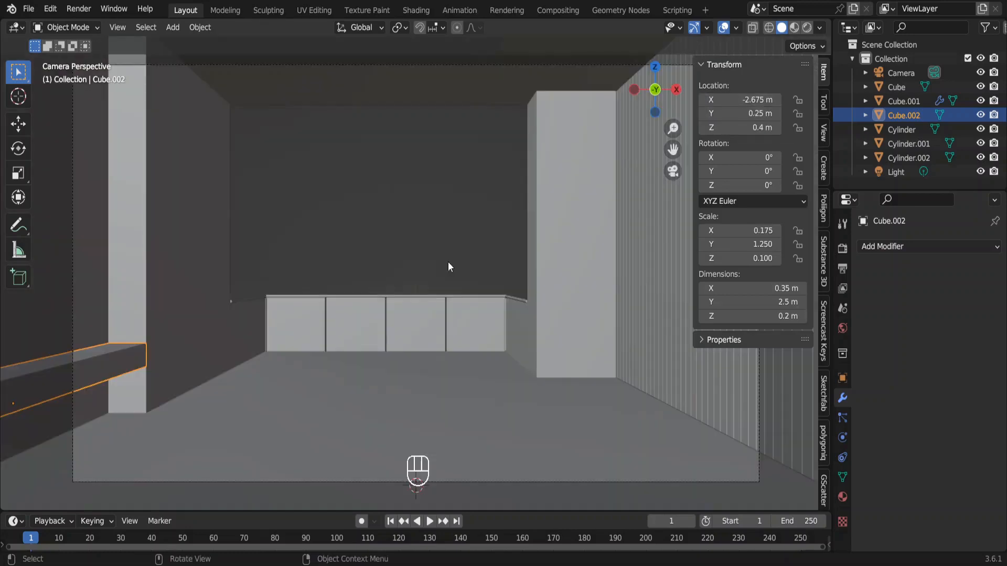
Step: Save the scene as "interior modeling.blend" in a new folder named Interior inside The Interior Tutorial
key(ctrl+s)
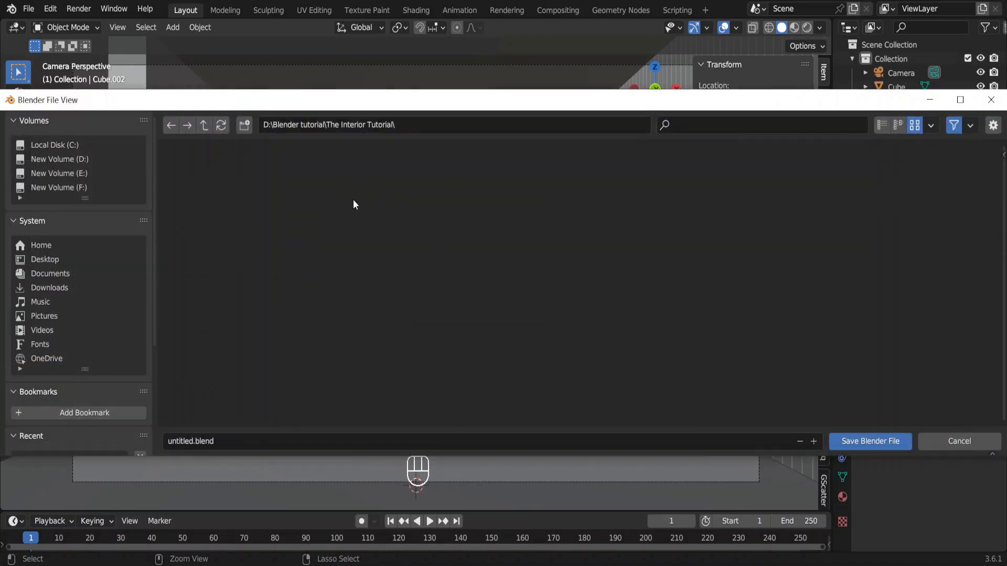
click(245, 126)
text(Interior)
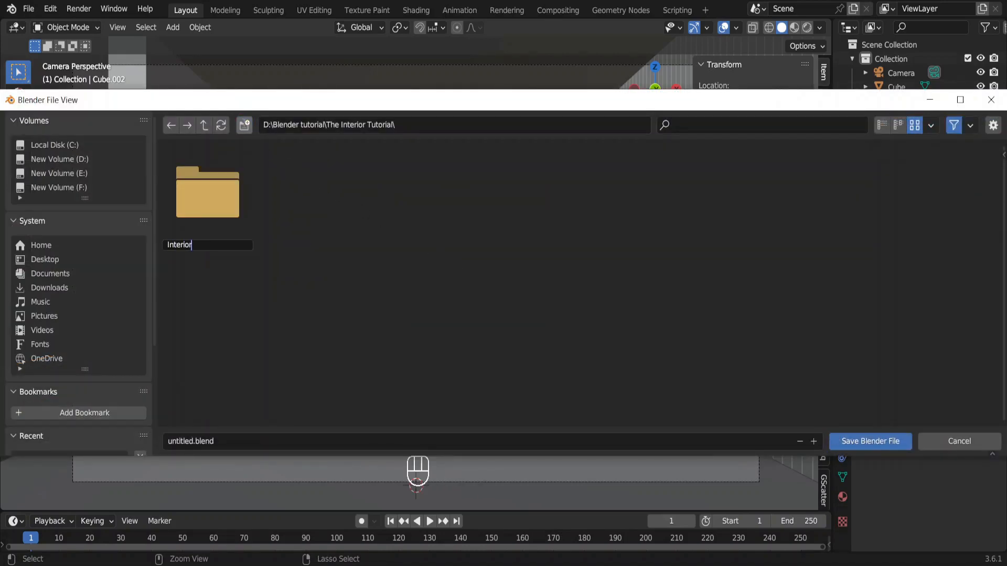
key(Return)
double_click(230, 160)
click(200, 441)
text(interior modeling)
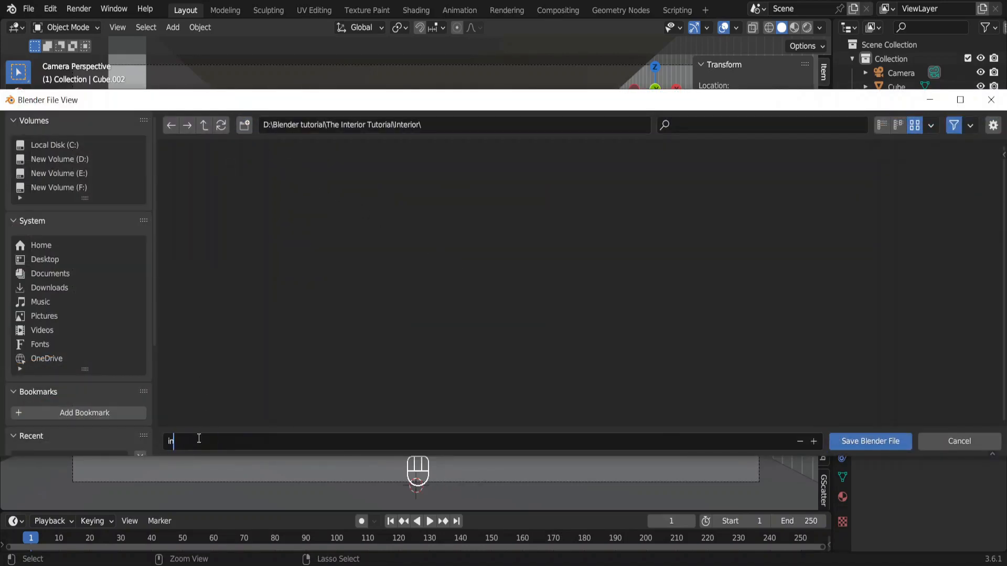
key(Return)
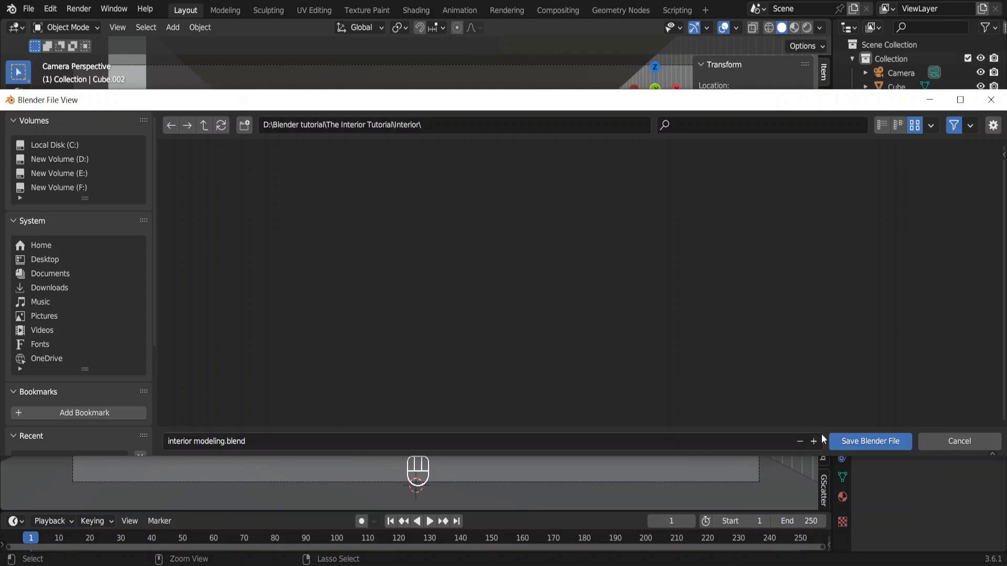
click(863, 442)
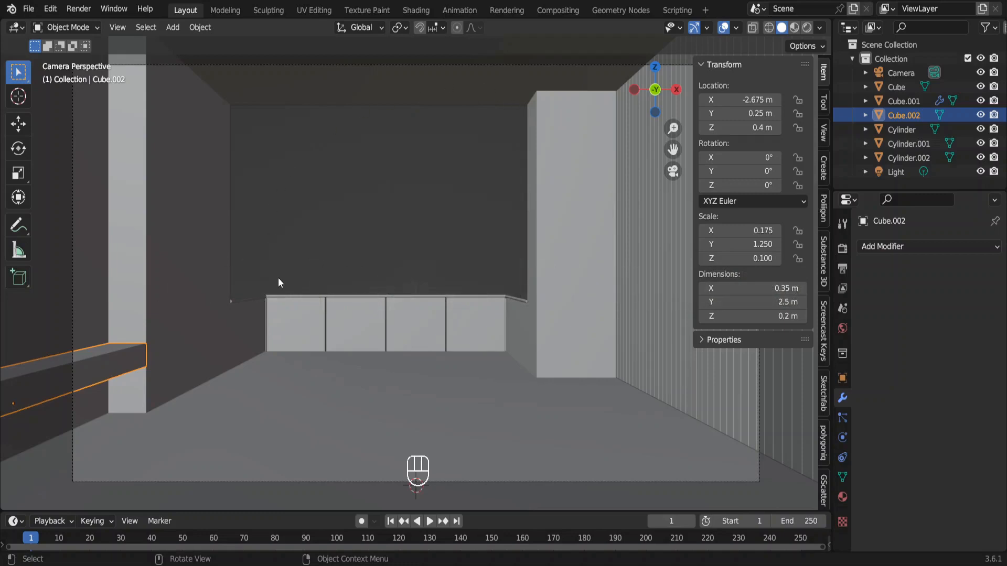
Step: Enable the Archimesh add-on in the preferences and close the preferences window
click(53, 9)
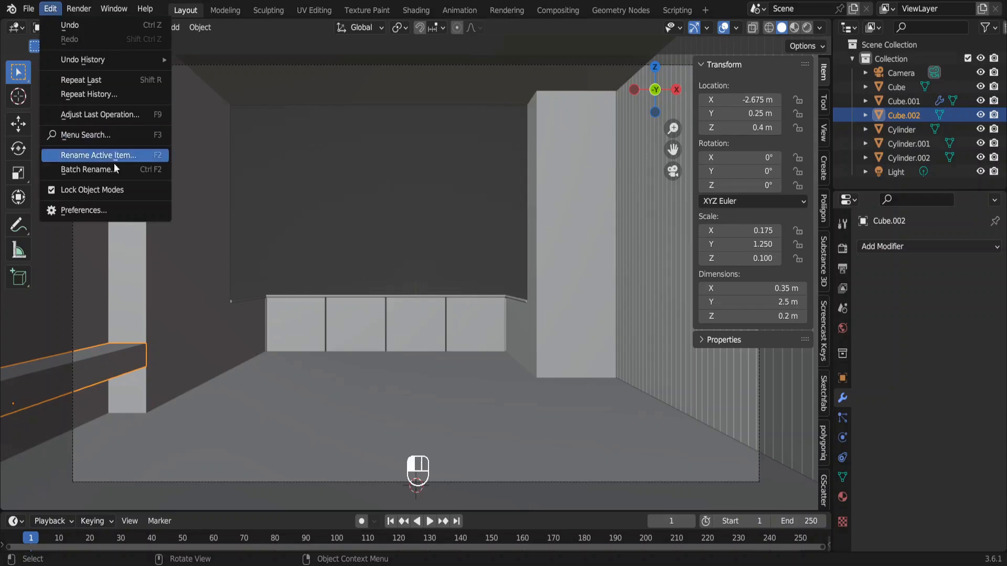
click(135, 210)
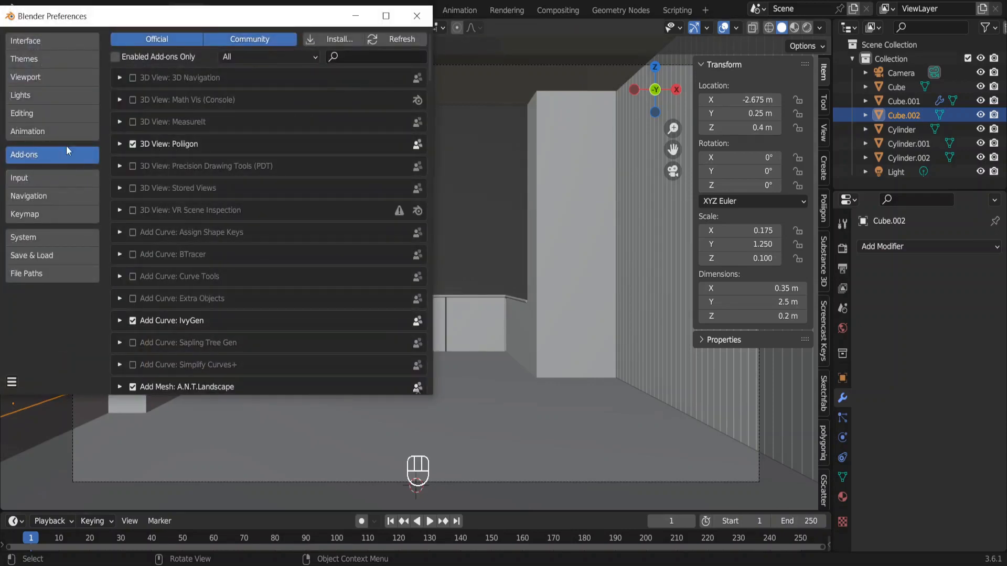
click(357, 57)
text(archim)
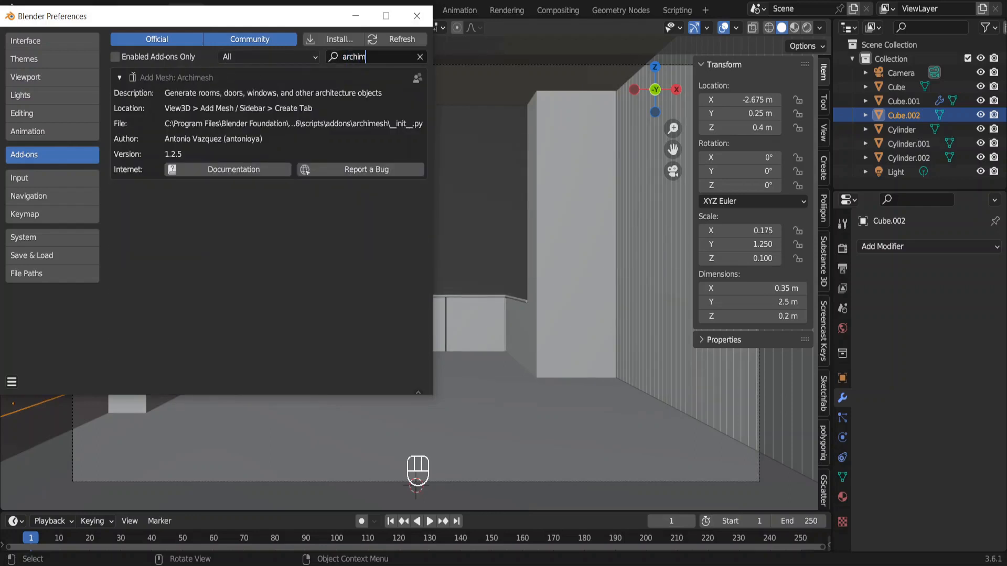
click(132, 78)
click(120, 78)
click(13, 382)
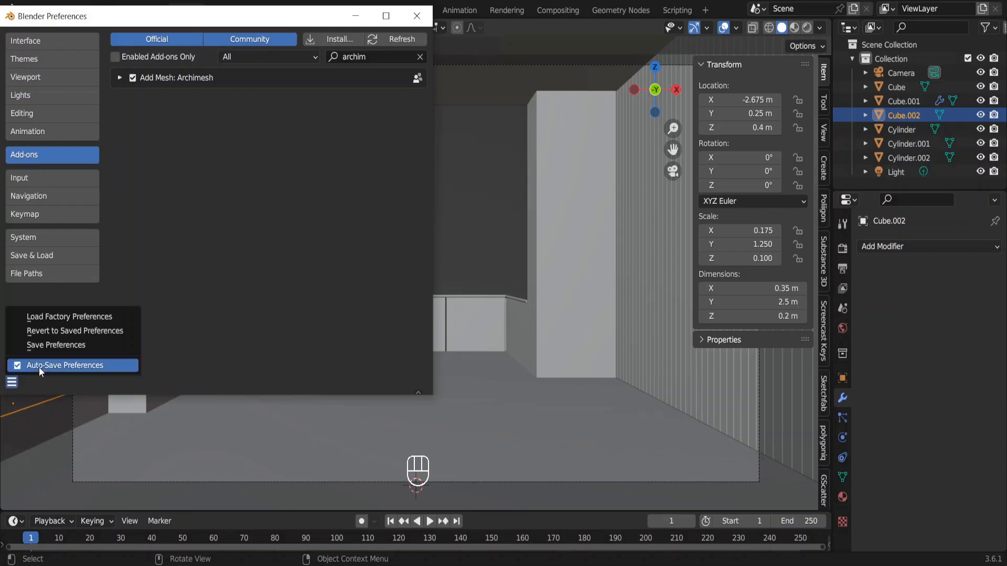
click(416, 16)
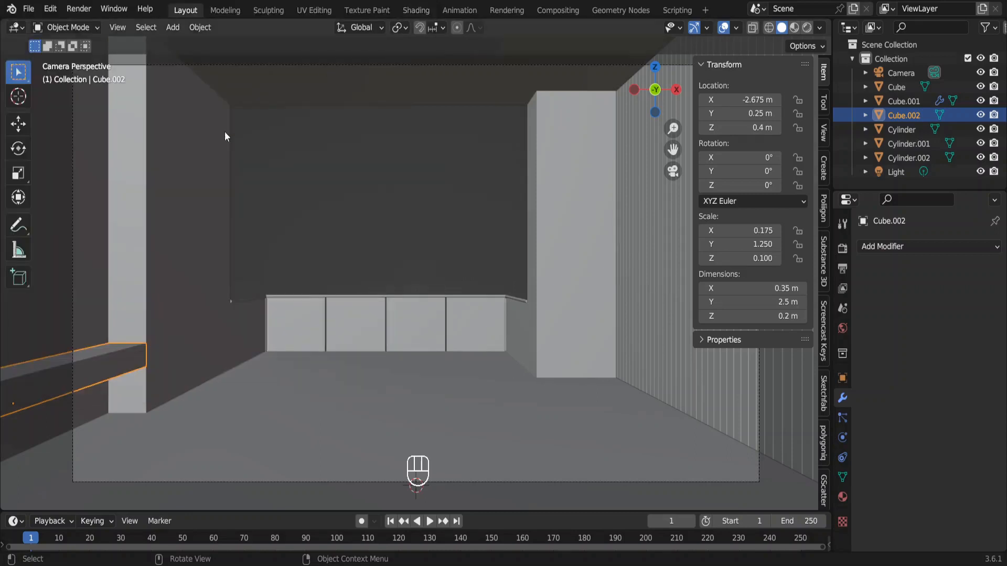
Step: Add an Archimesh Rail Window to the scene
key(shift+a)
mouse_move(132, 189)
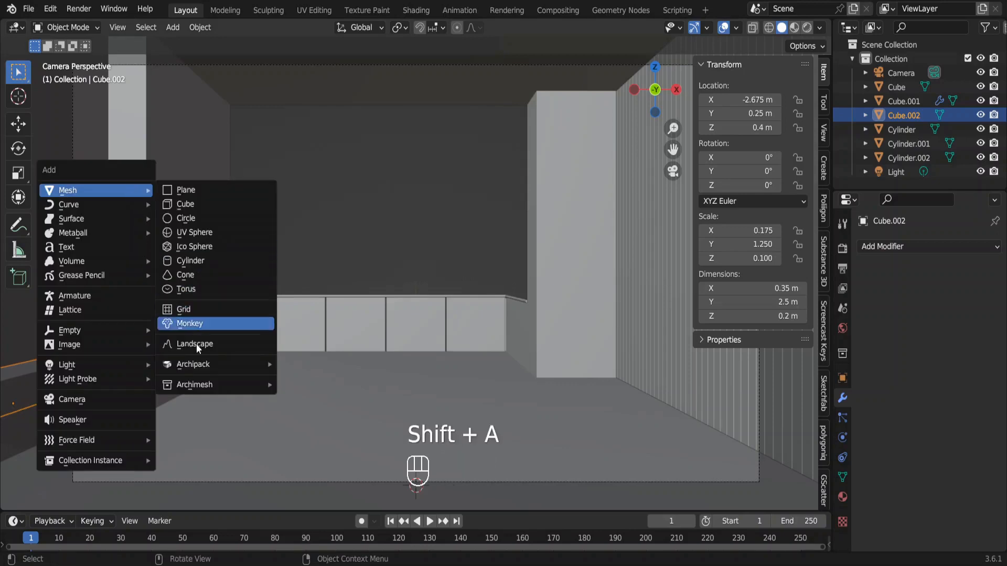
mouse_move(223, 384)
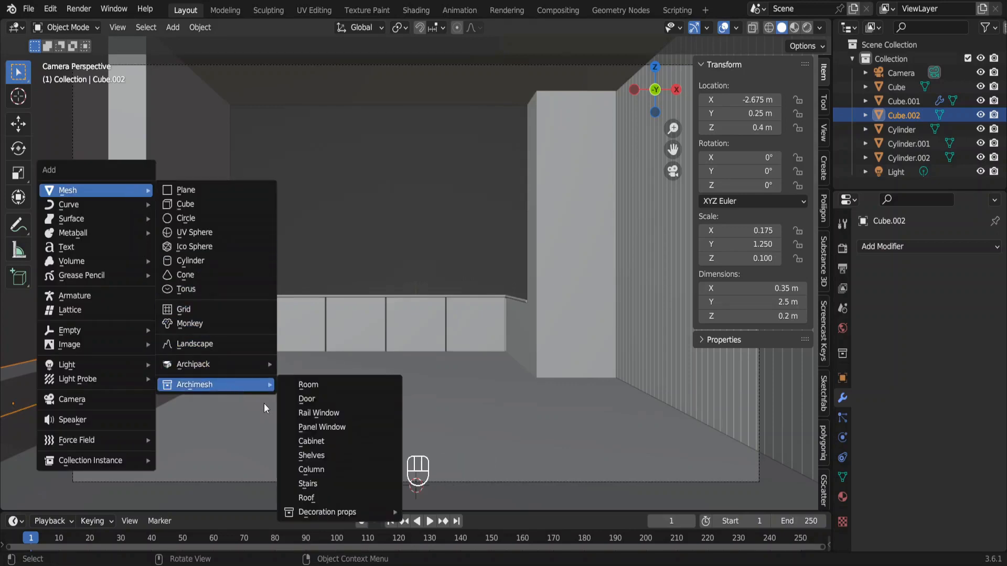
click(342, 413)
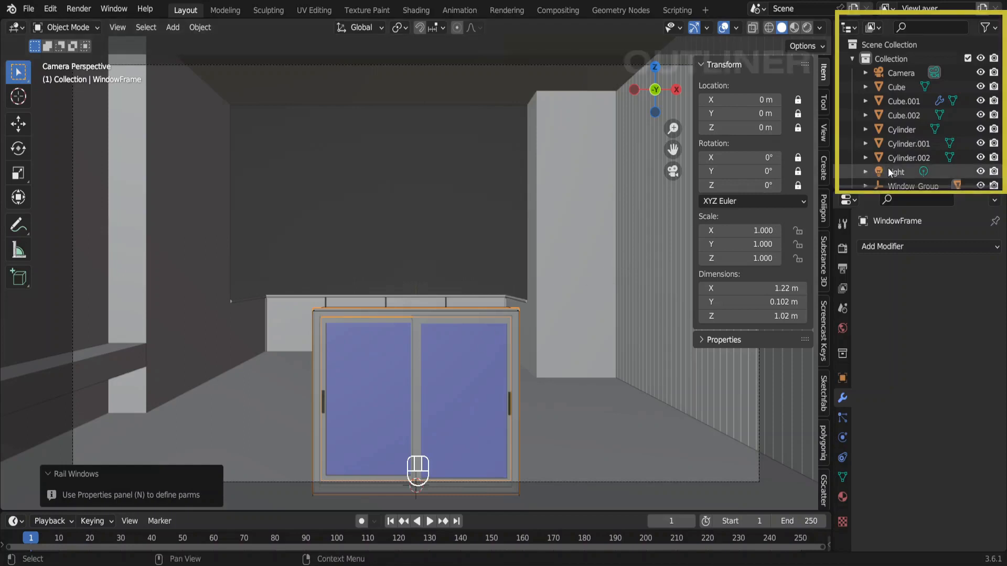
Step: Position the whole Window_Group at X -0.5 m and Y 3.4 m
key(KP_Decimal)
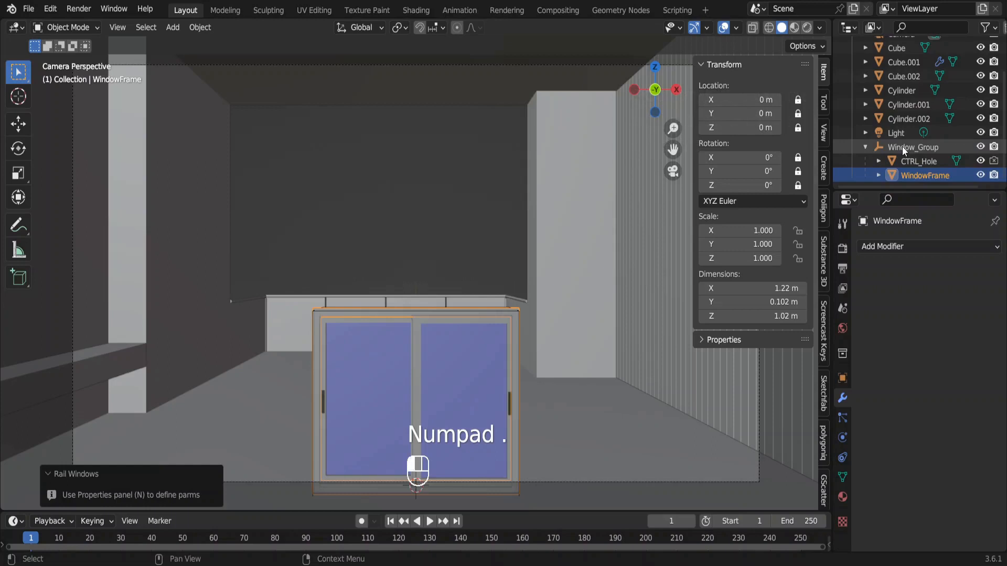
click(902, 147)
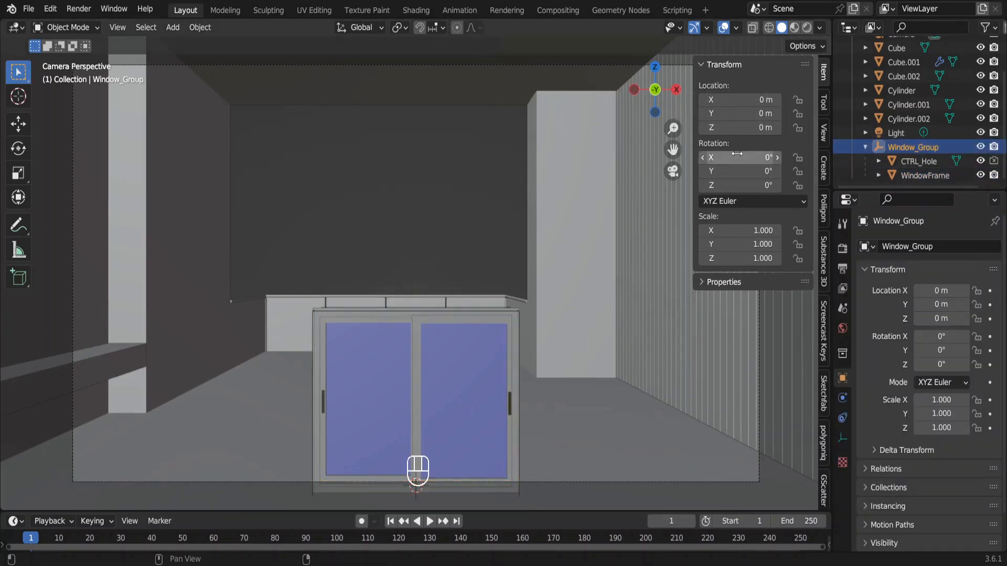
click(741, 113)
text(3.4)
key(Return)
click(741, 99)
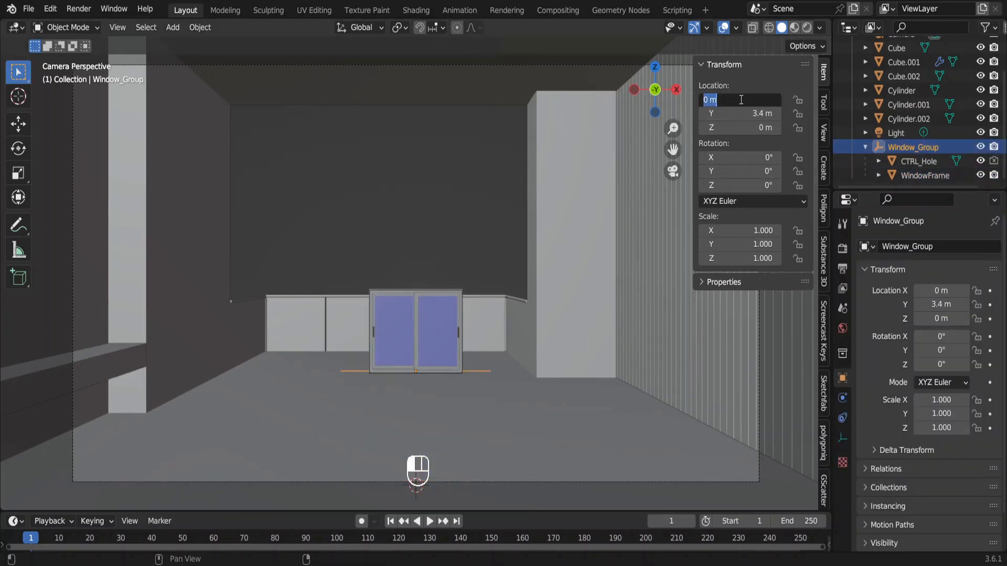
text(-0.5)
key(Return)
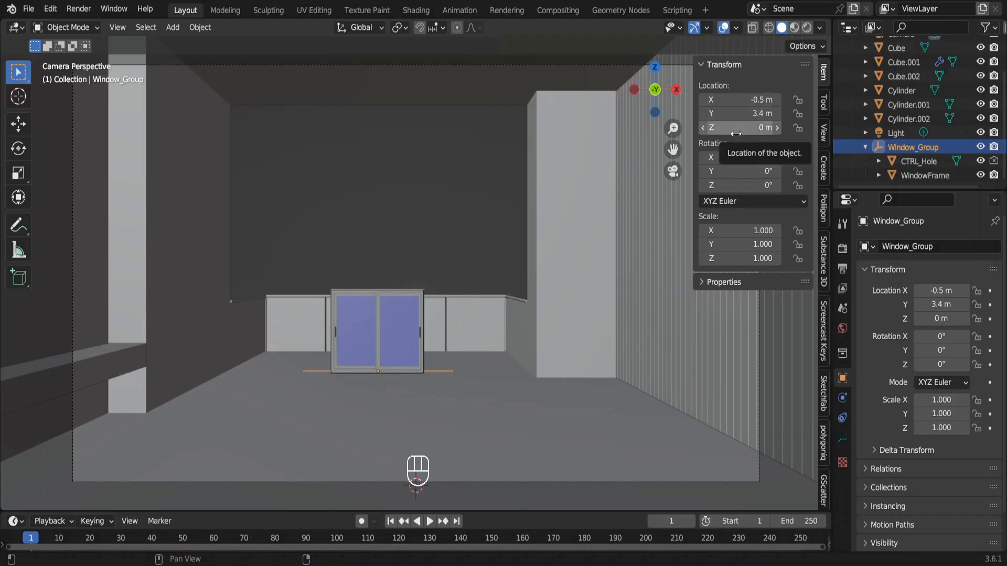
Step: Set the WindowFrame's rail window size to 4 m wide and 3.3 m high
click(918, 177)
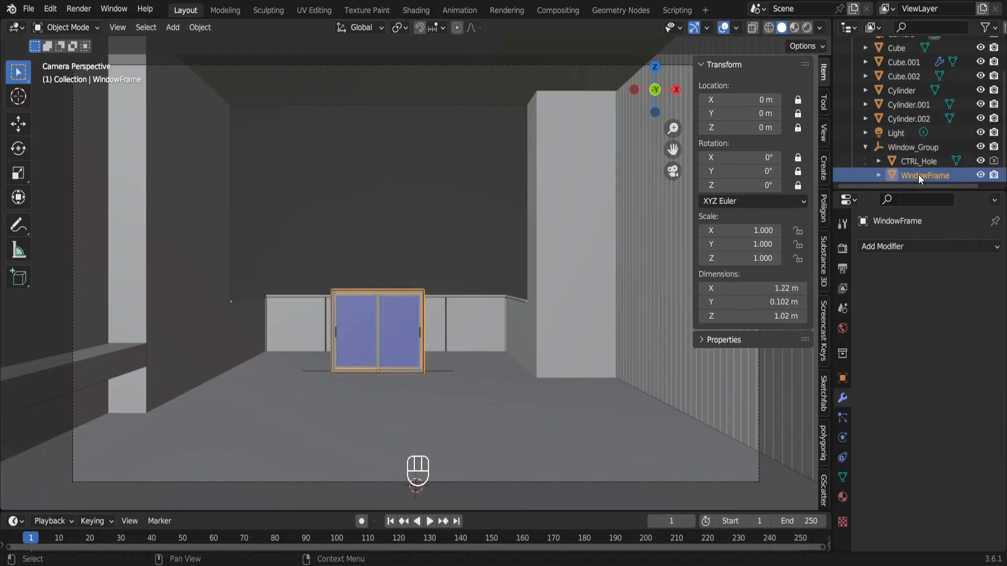
click(823, 168)
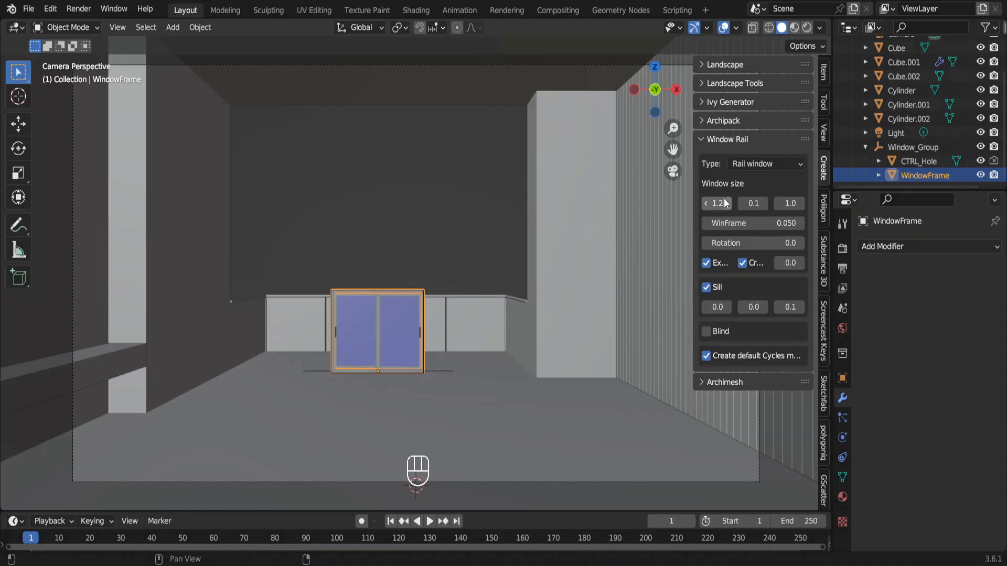
drag(690, 189, 670, 189)
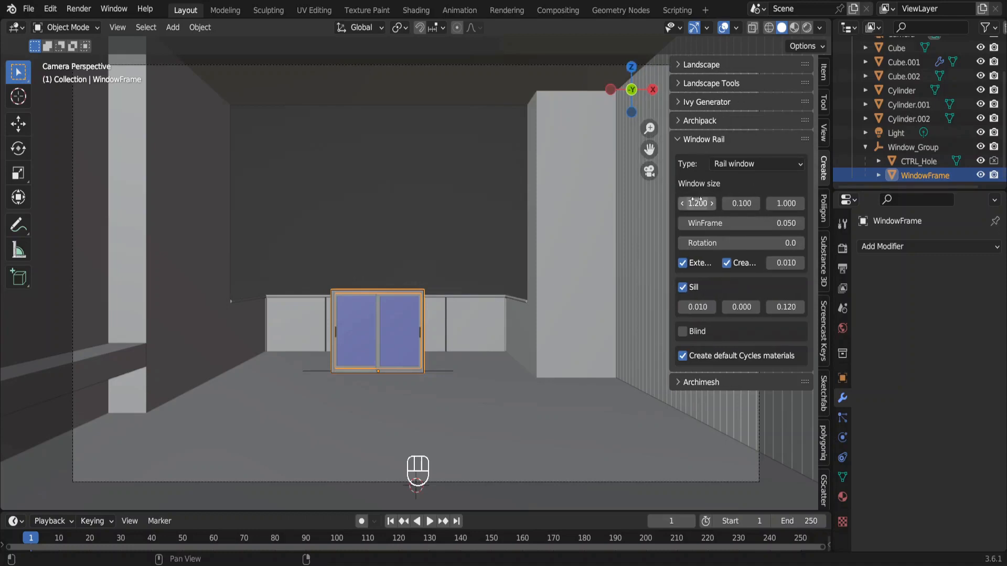
click(695, 204)
text(4)
key(Return)
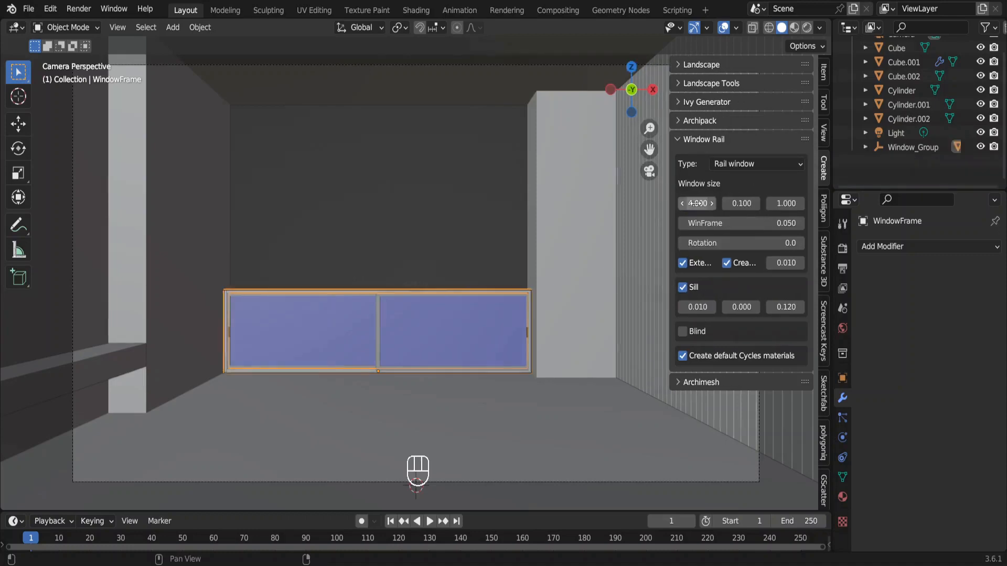
drag(742, 204, 501, 343)
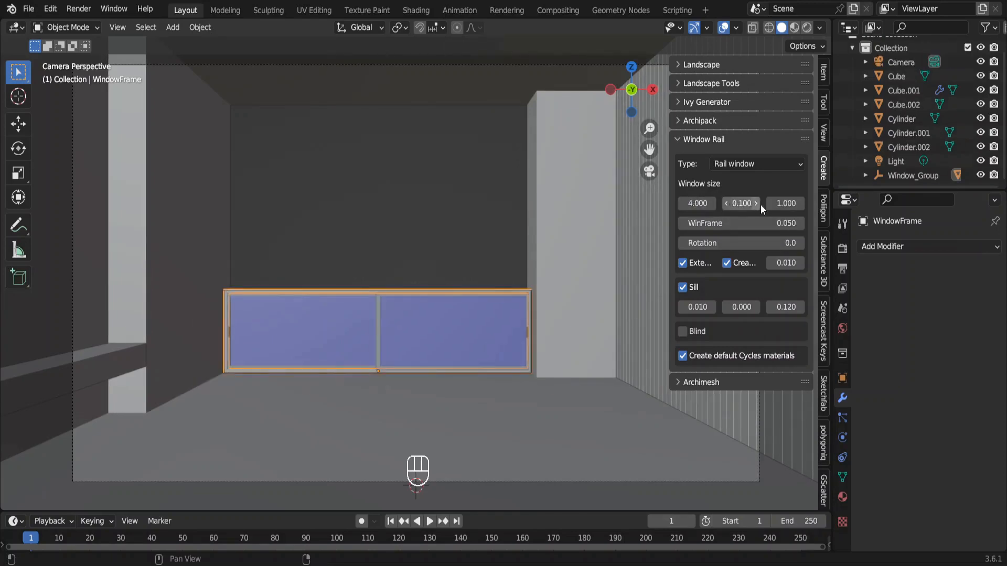
click(780, 205)
text(3.3)
key(Return)
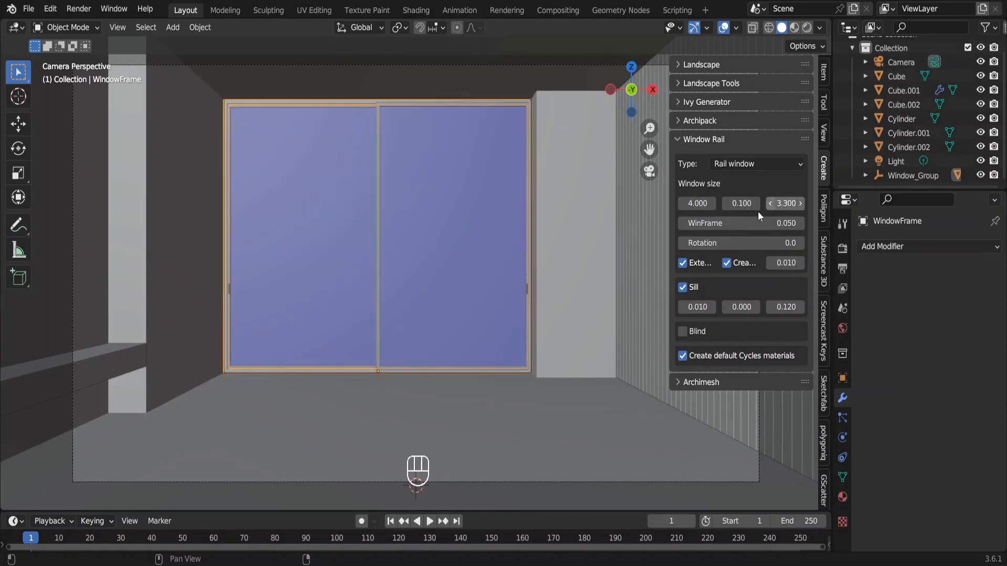
Step: Move the Window_Group about 0.005 m along Y in the back wall opening and save the scene
key(KP_Decimal)
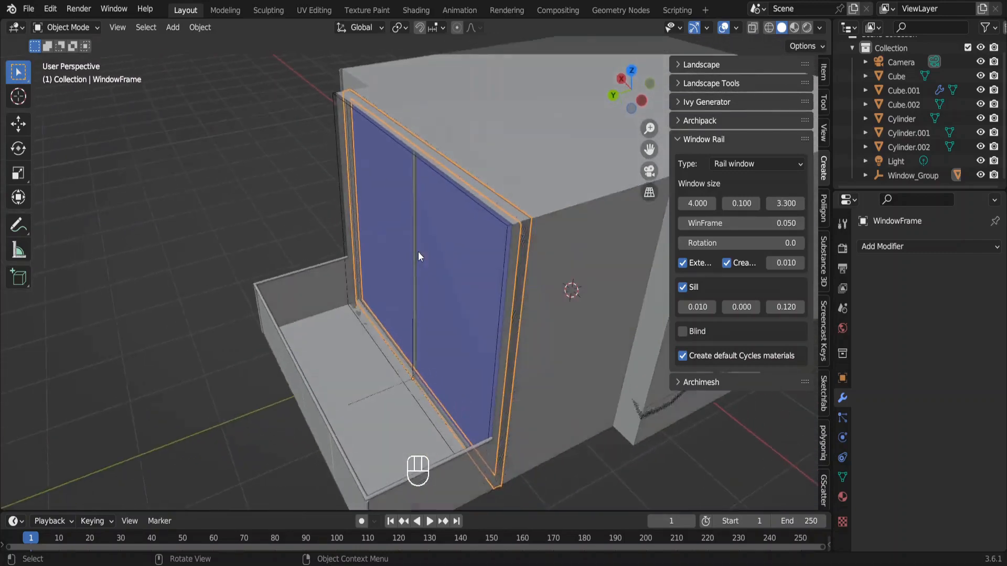
middle_drag(418, 256, 418, 256)
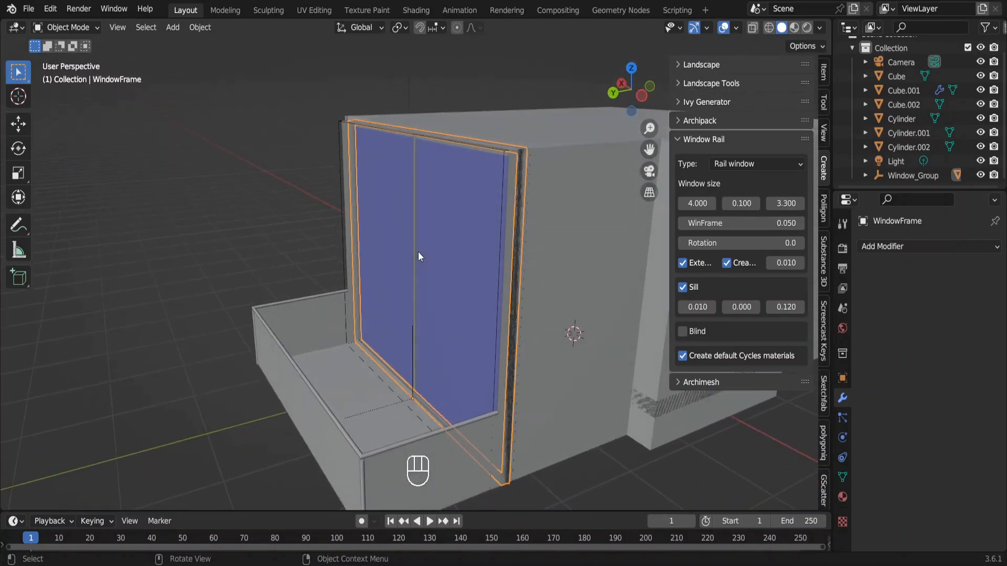
scroll(395, 347, up, 4)
middle_drag(412, 355, 417, 364)
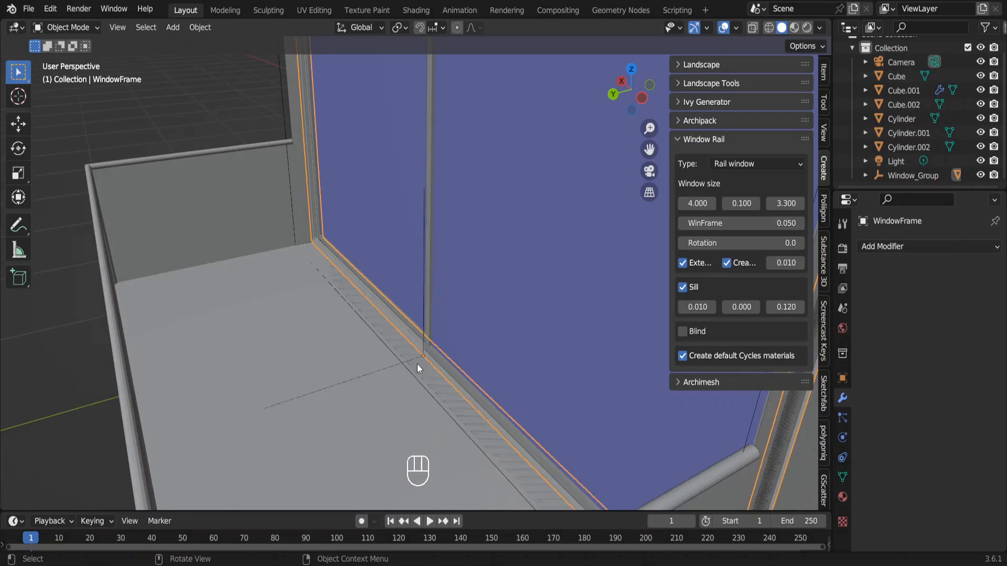
click(926, 178)
key(g)
key(z)
key(Up)
key(Return)
ctrl+middle_drag(511, 319, 513, 323)
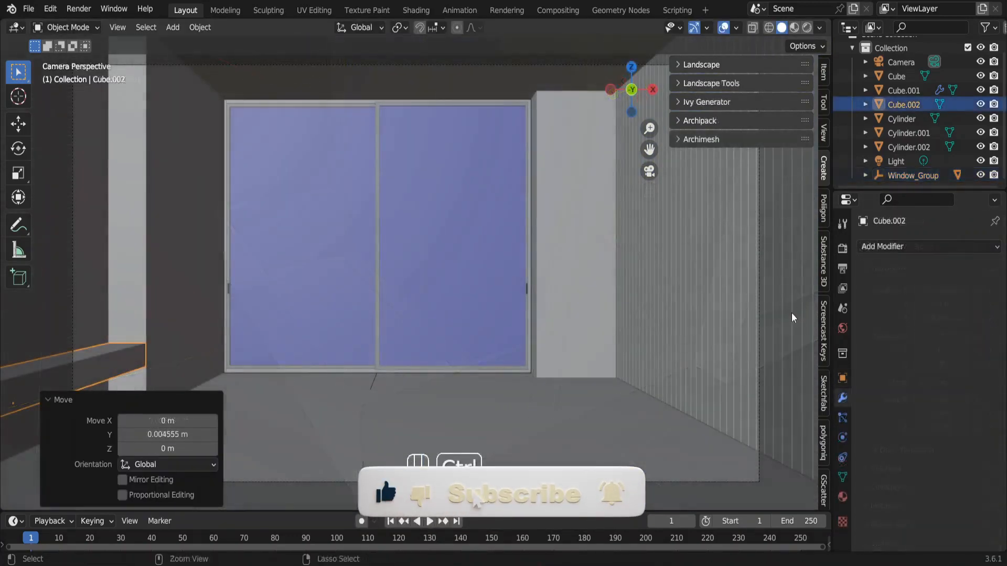
key(ctrl+s)
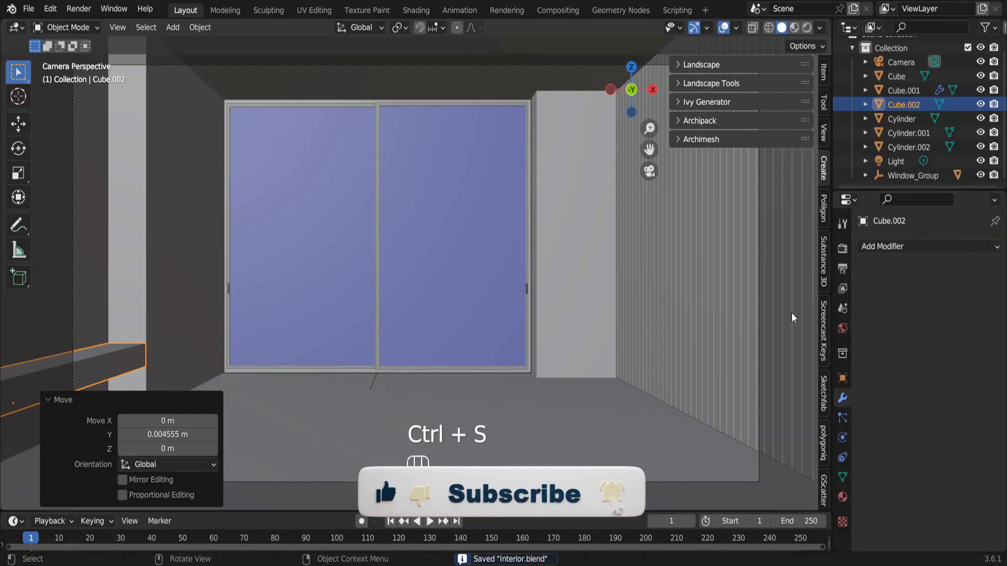